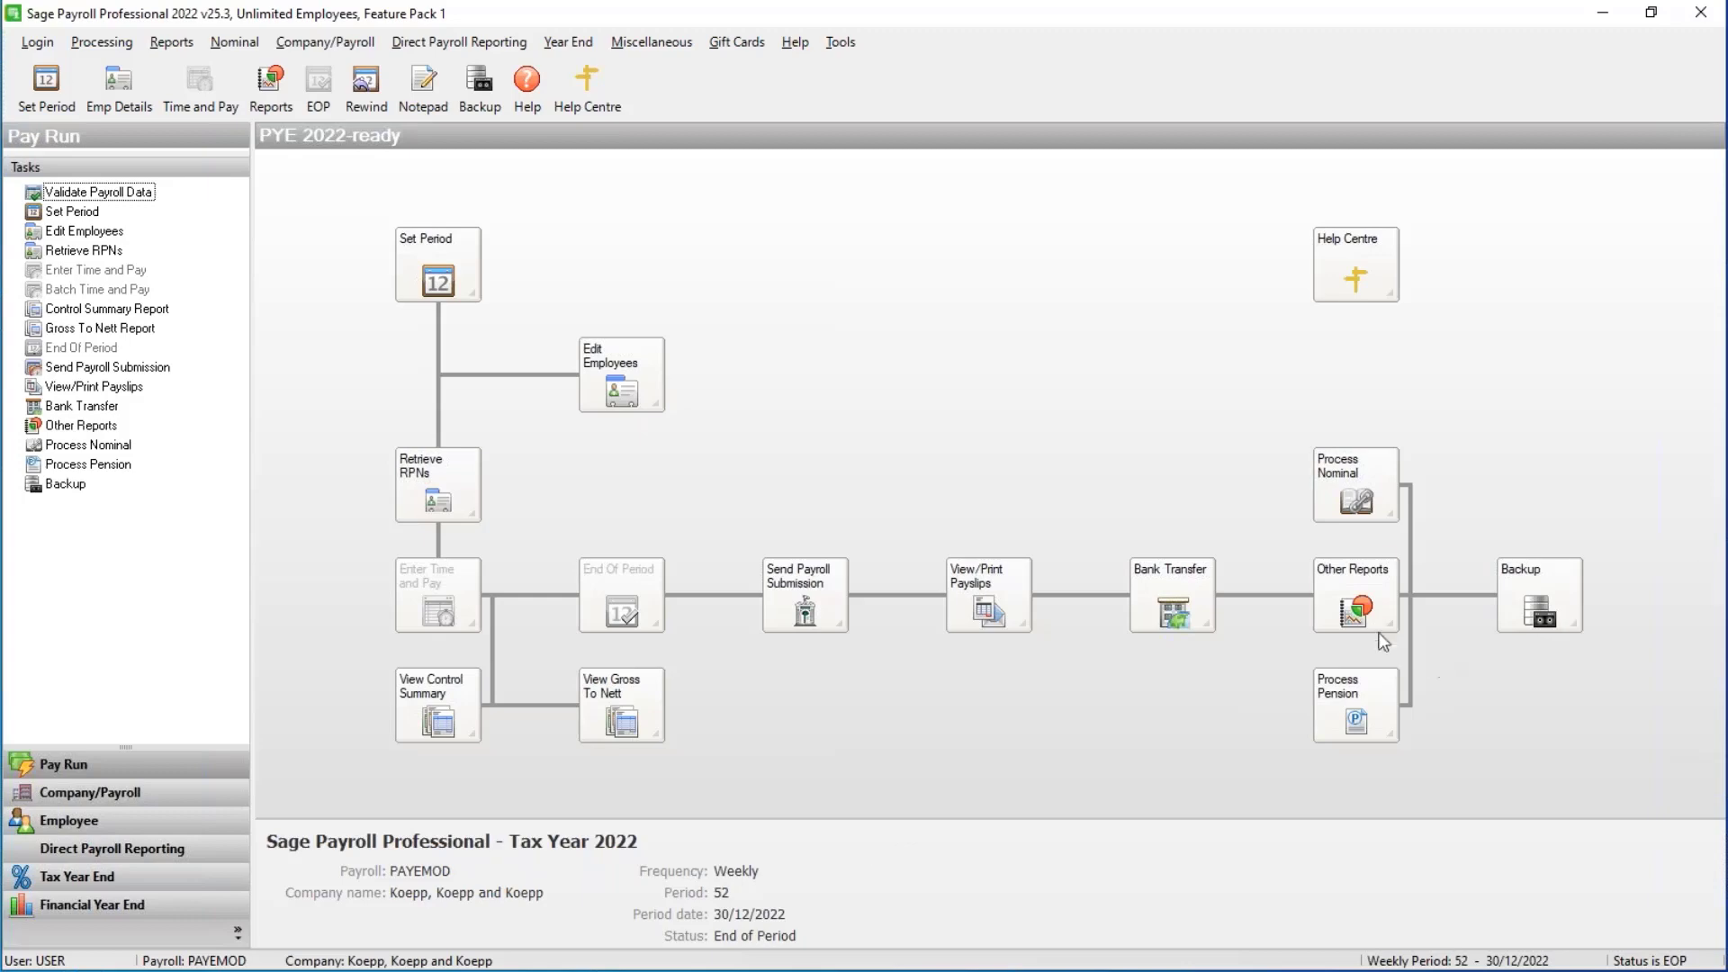
- Preview the company's Employer Monthly Liability report for the PAYEMOD payroll without optional subtotals or PRSI breakdown, and close the reports
click(1361, 603)
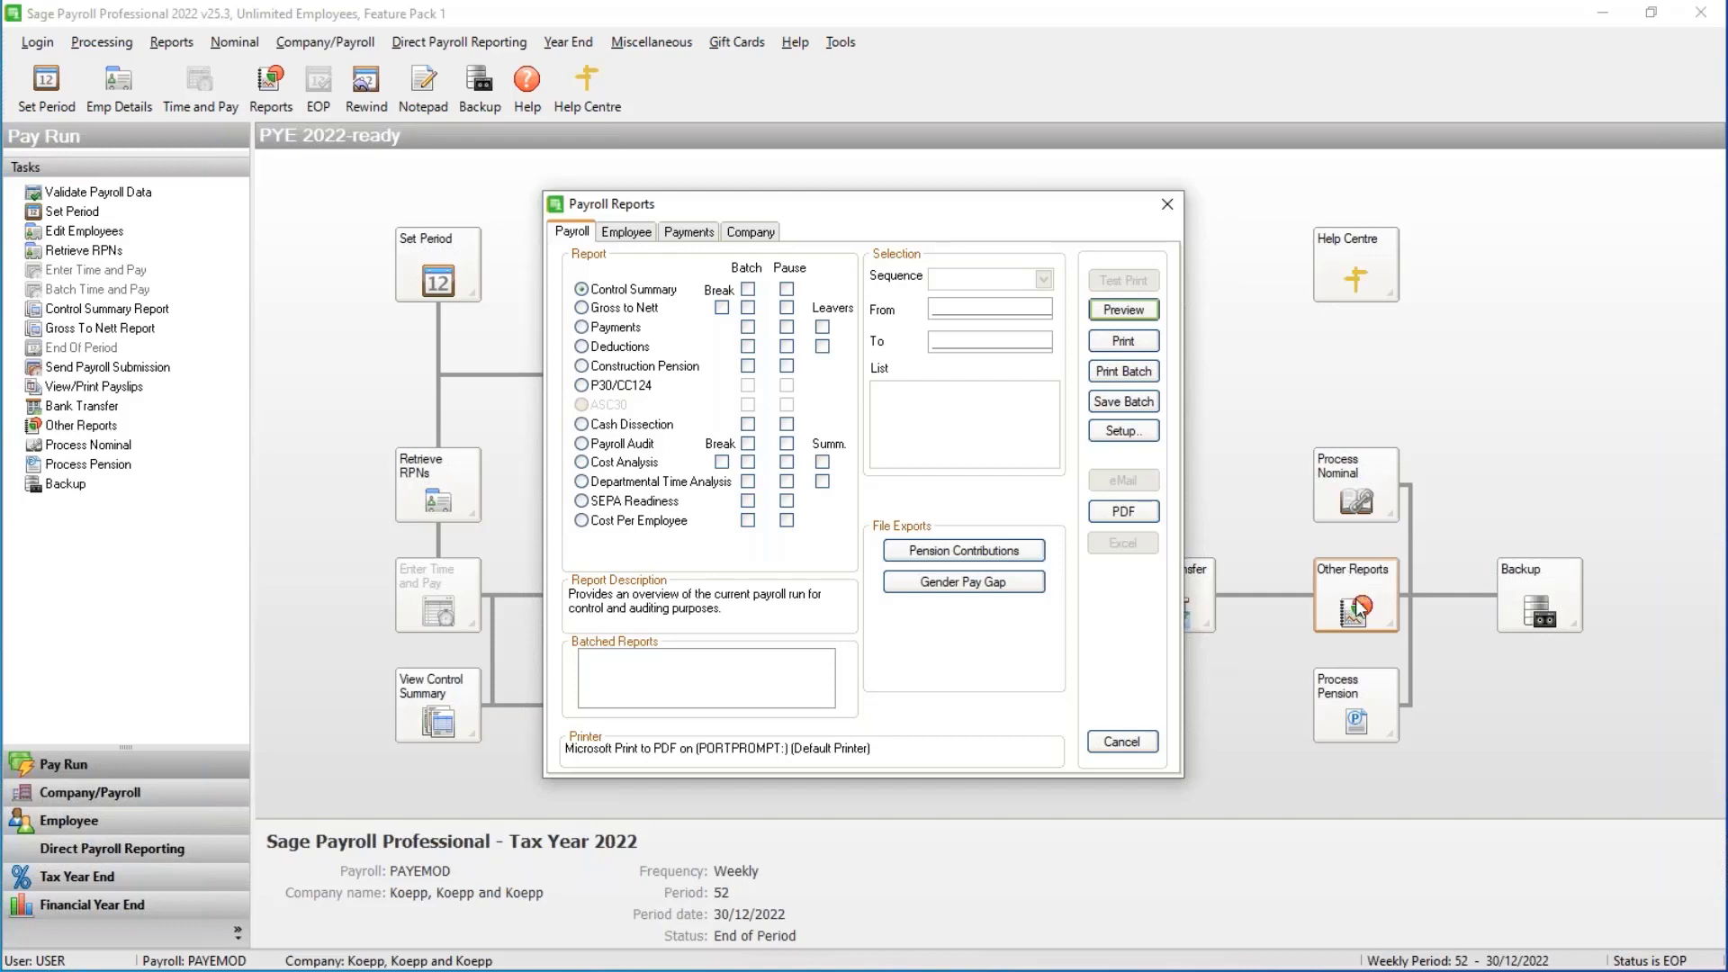
click(751, 236)
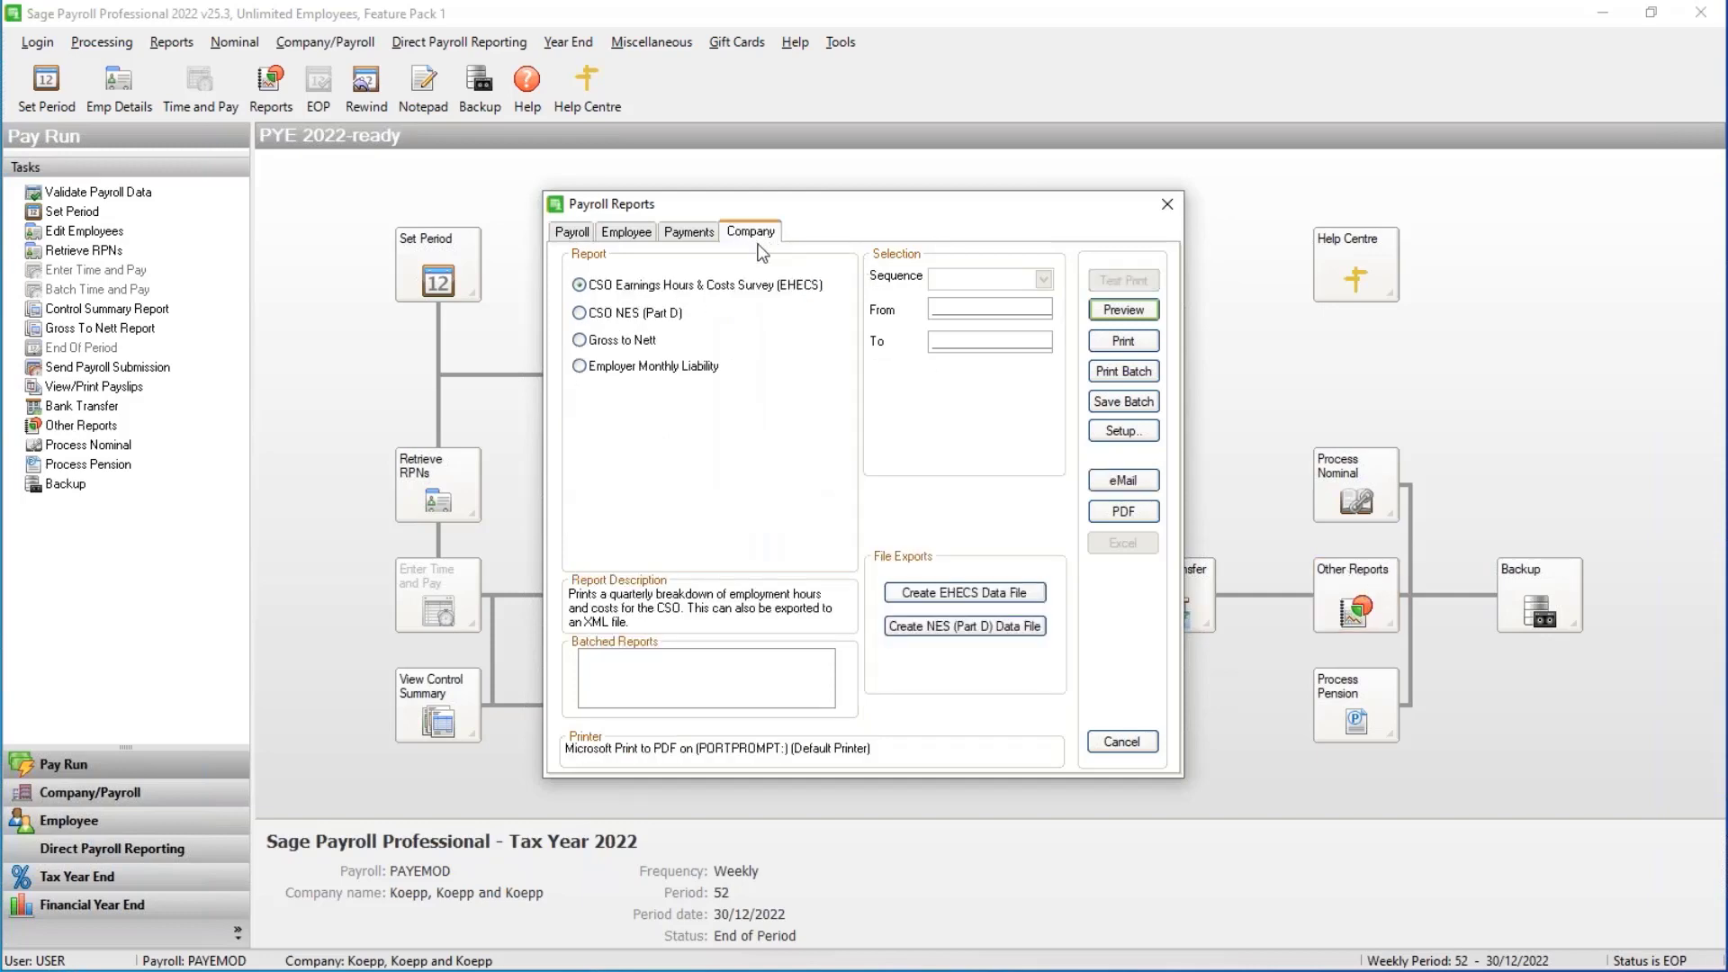
click(679, 367)
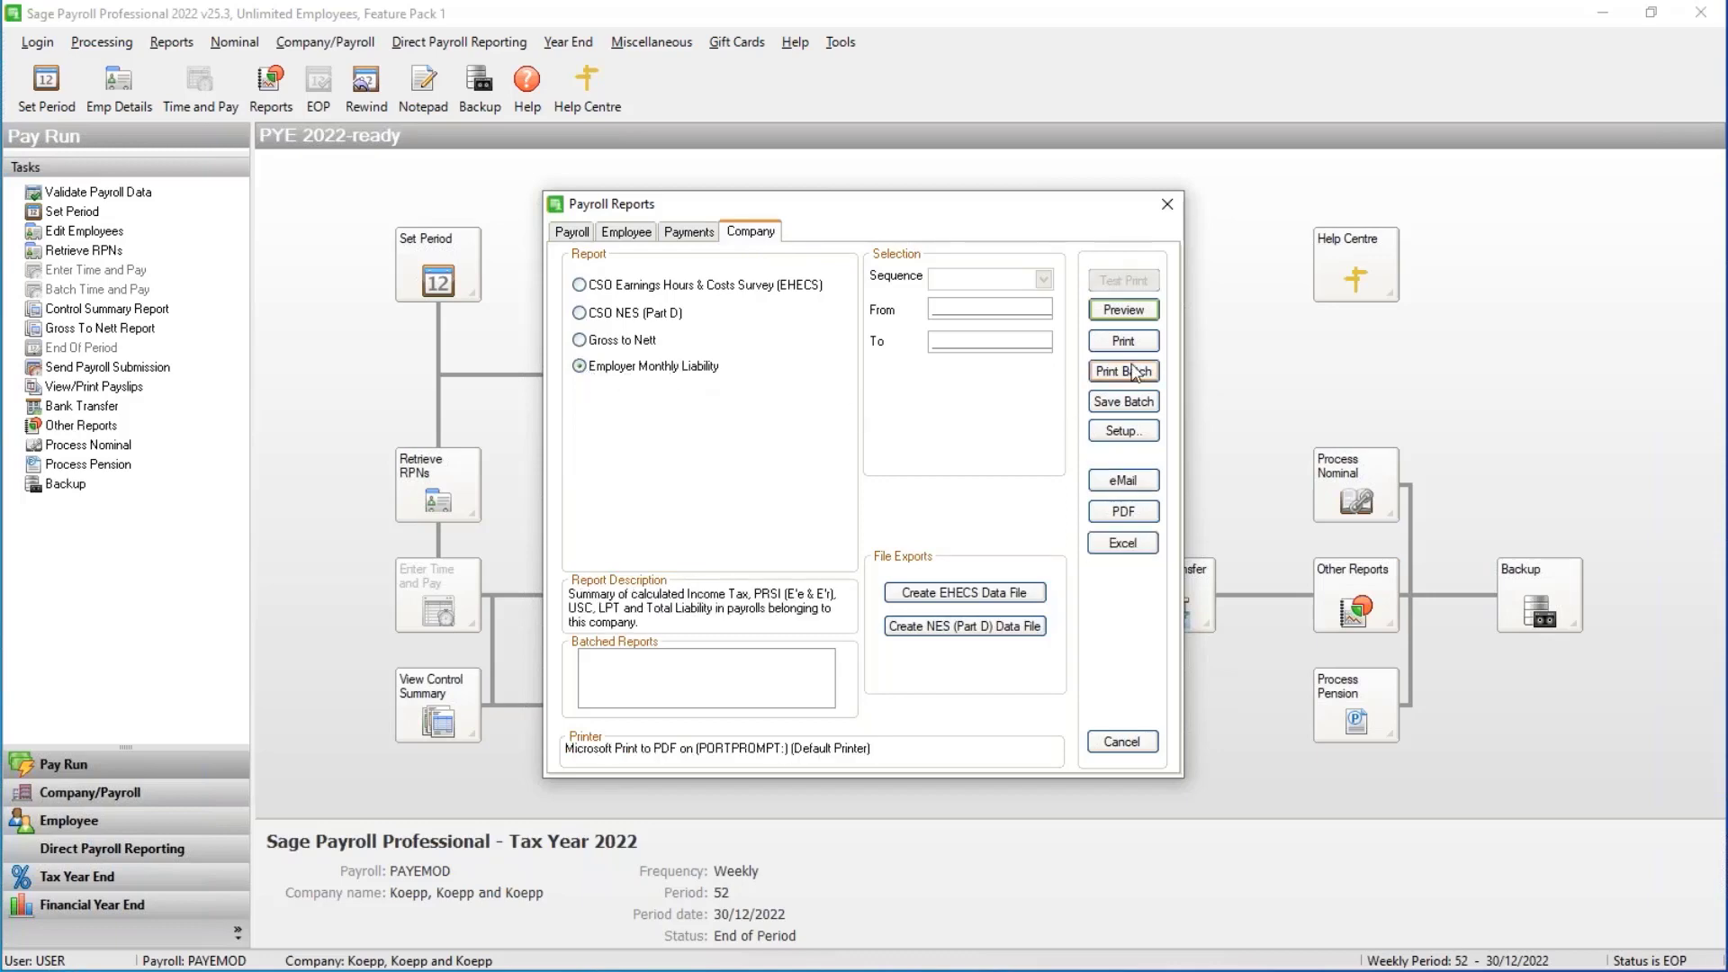
click(1124, 310)
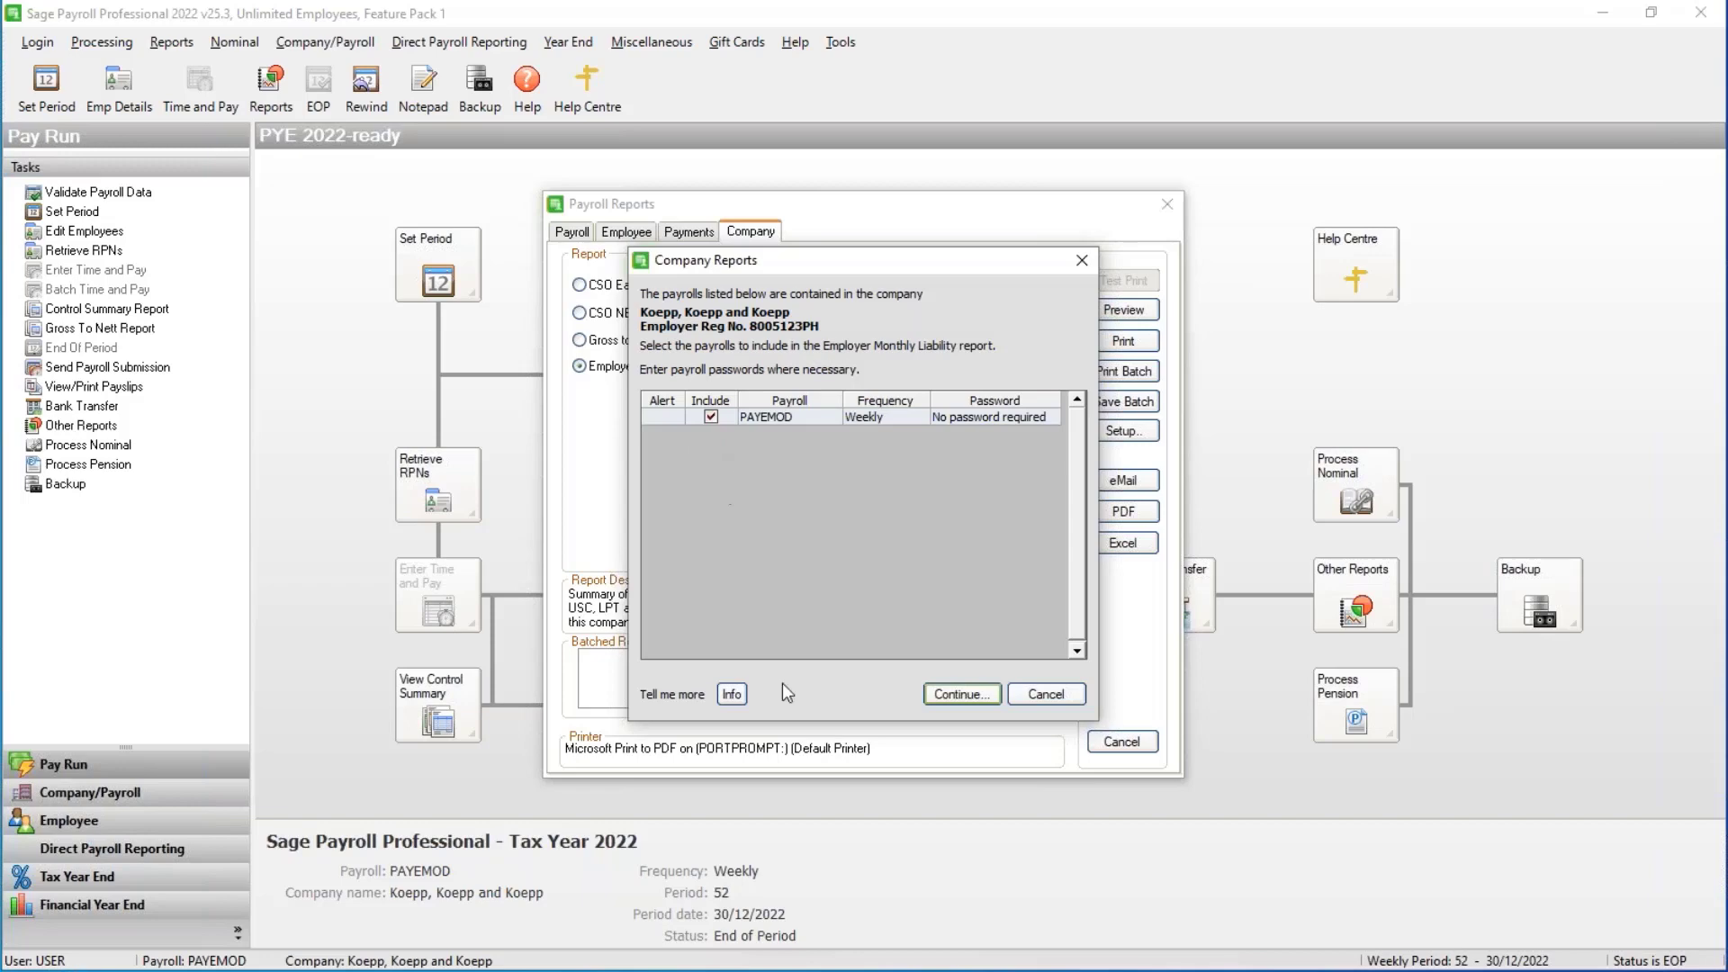
click(977, 694)
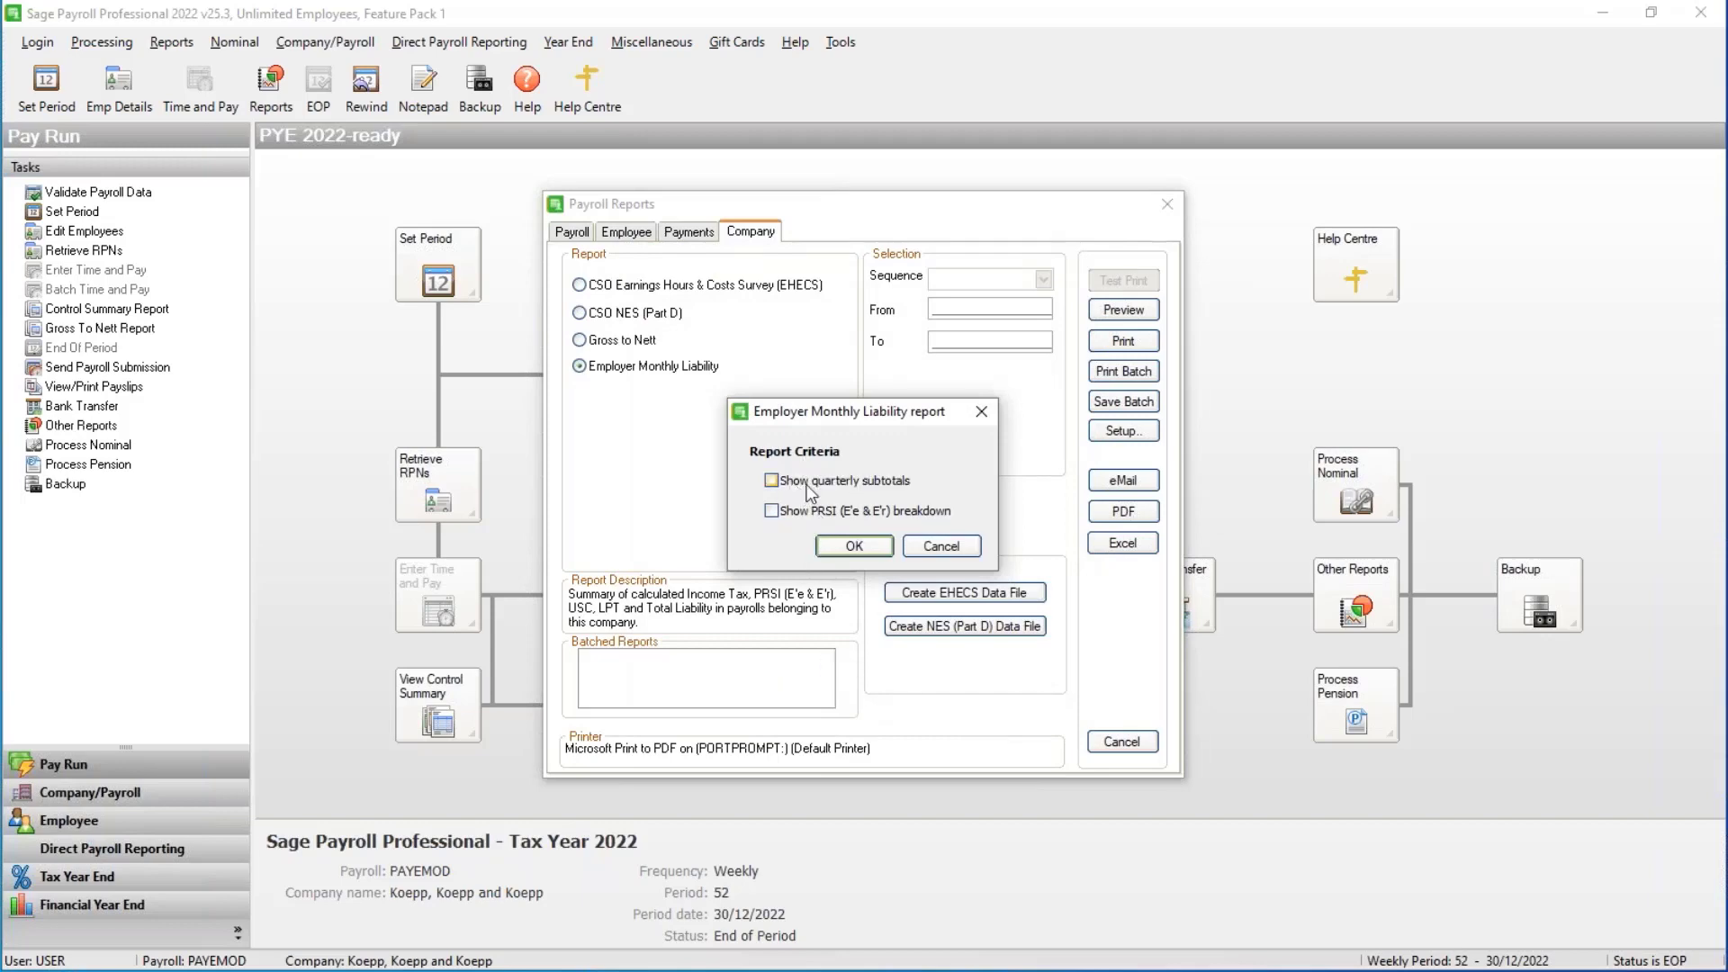
click(854, 546)
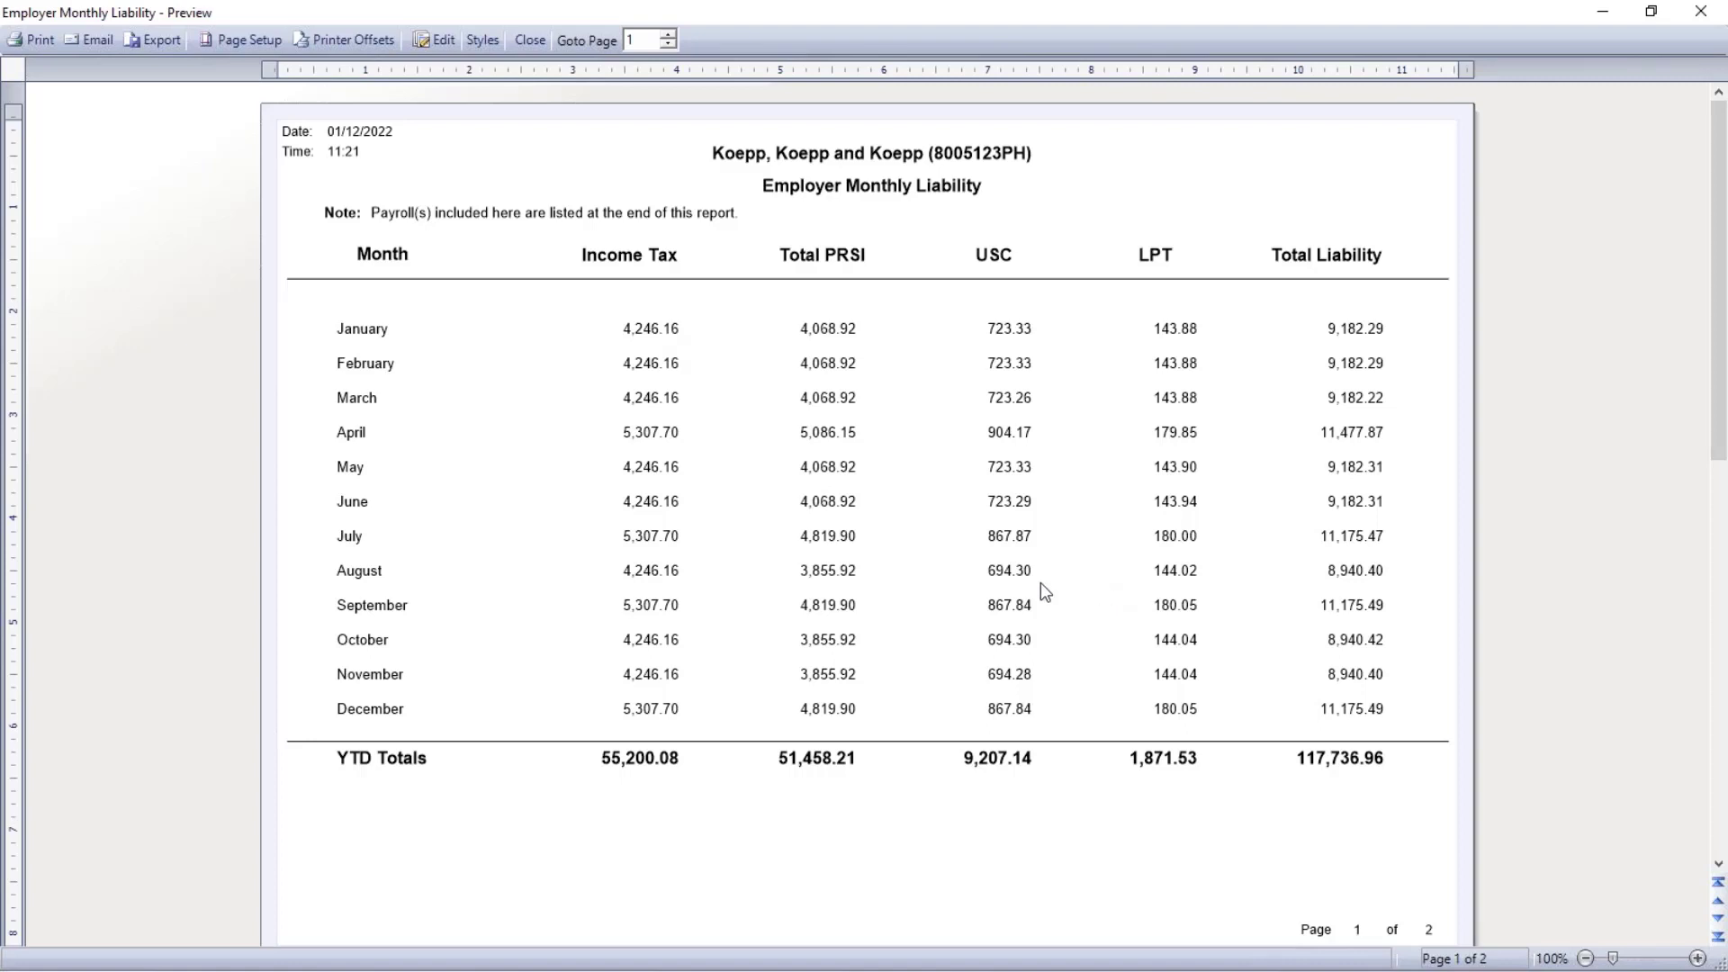
click(535, 51)
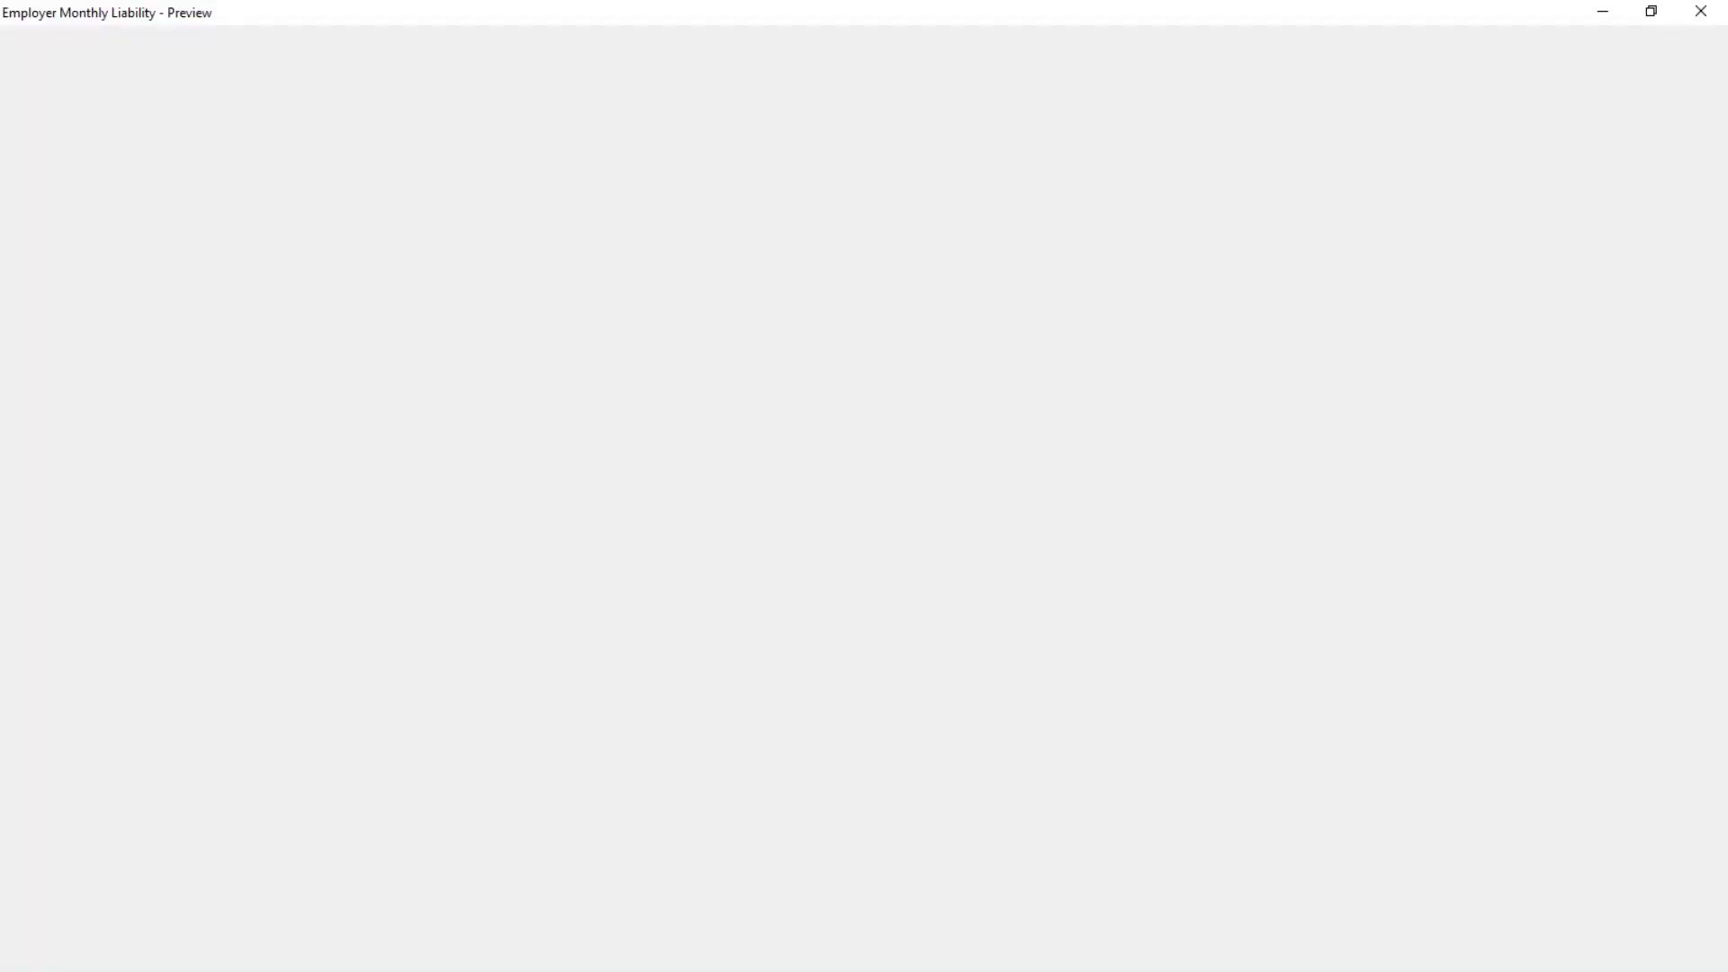
click(1136, 743)
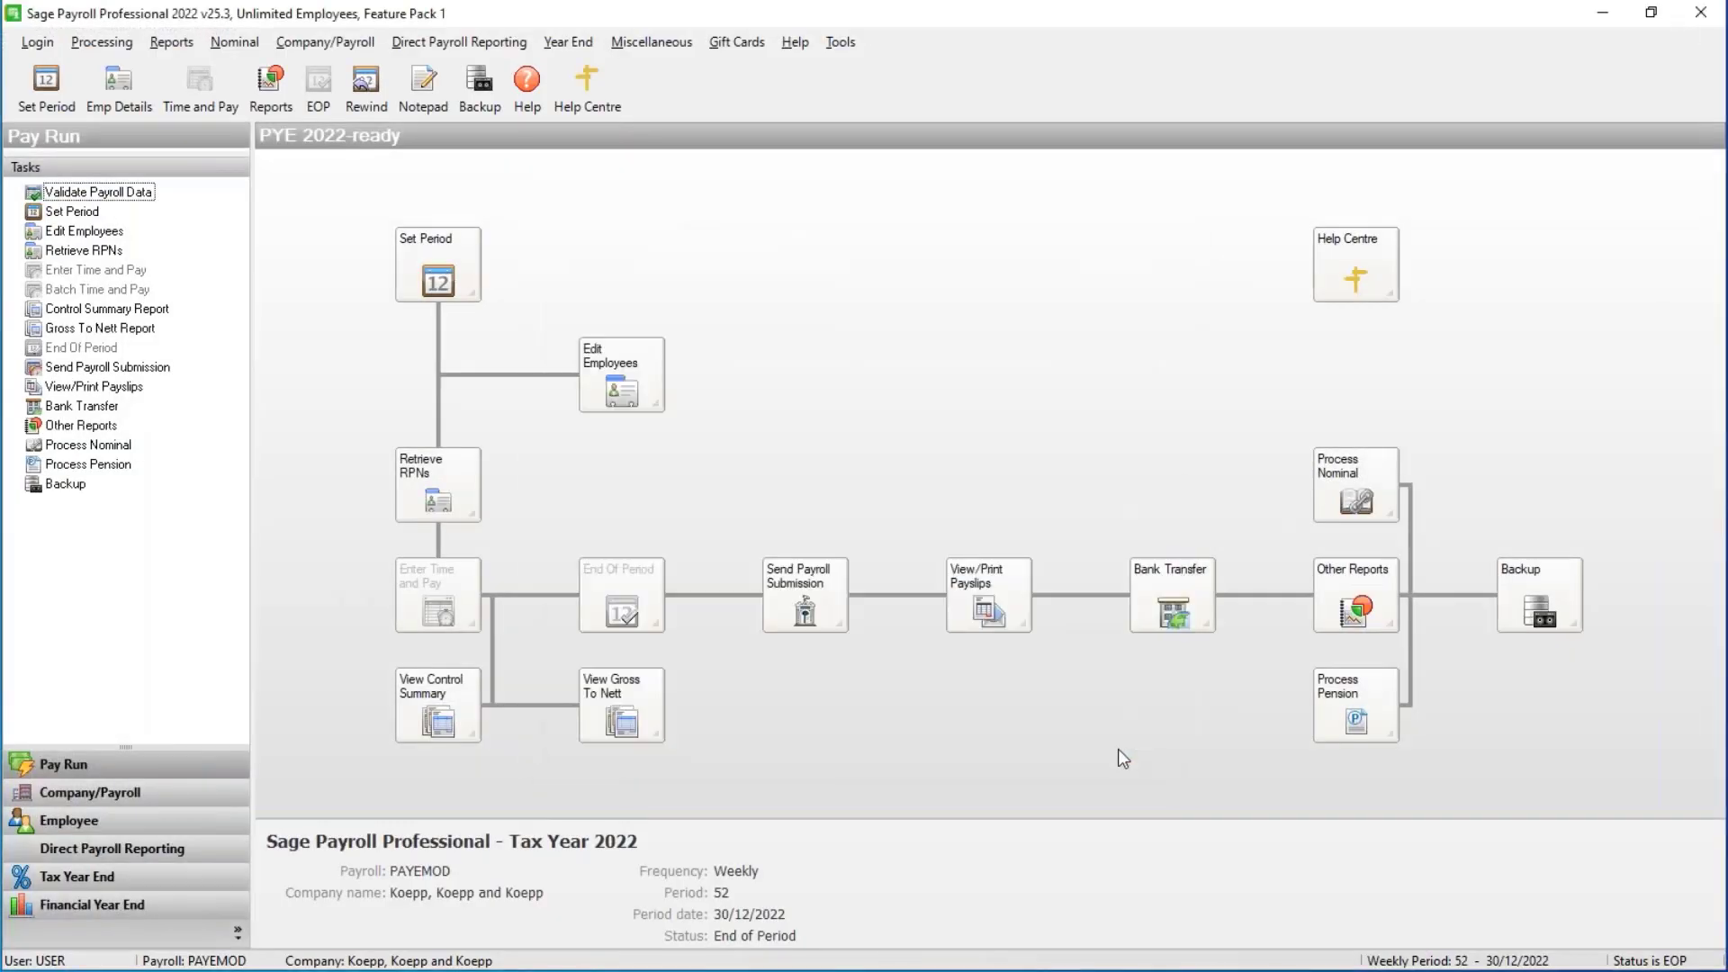
- Retrieve the Revenue Statement of Account using the saved ROS digital certificate credentials, and finish after viewing the monthly liabilities
click(501, 47)
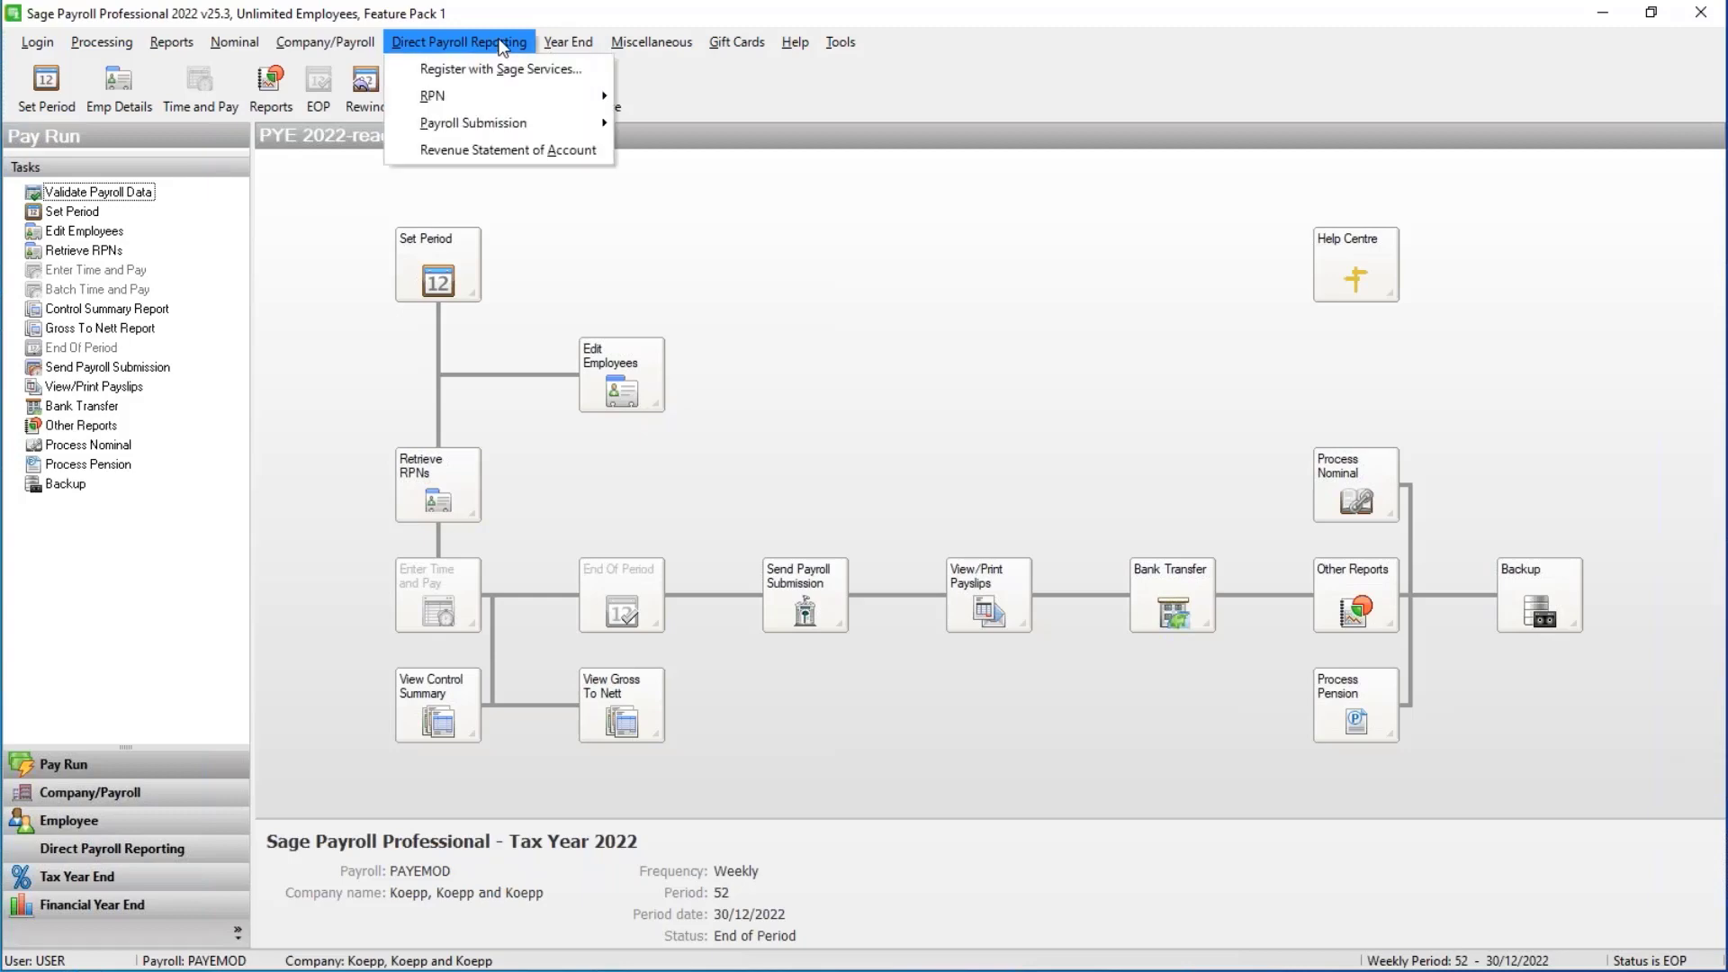
click(522, 155)
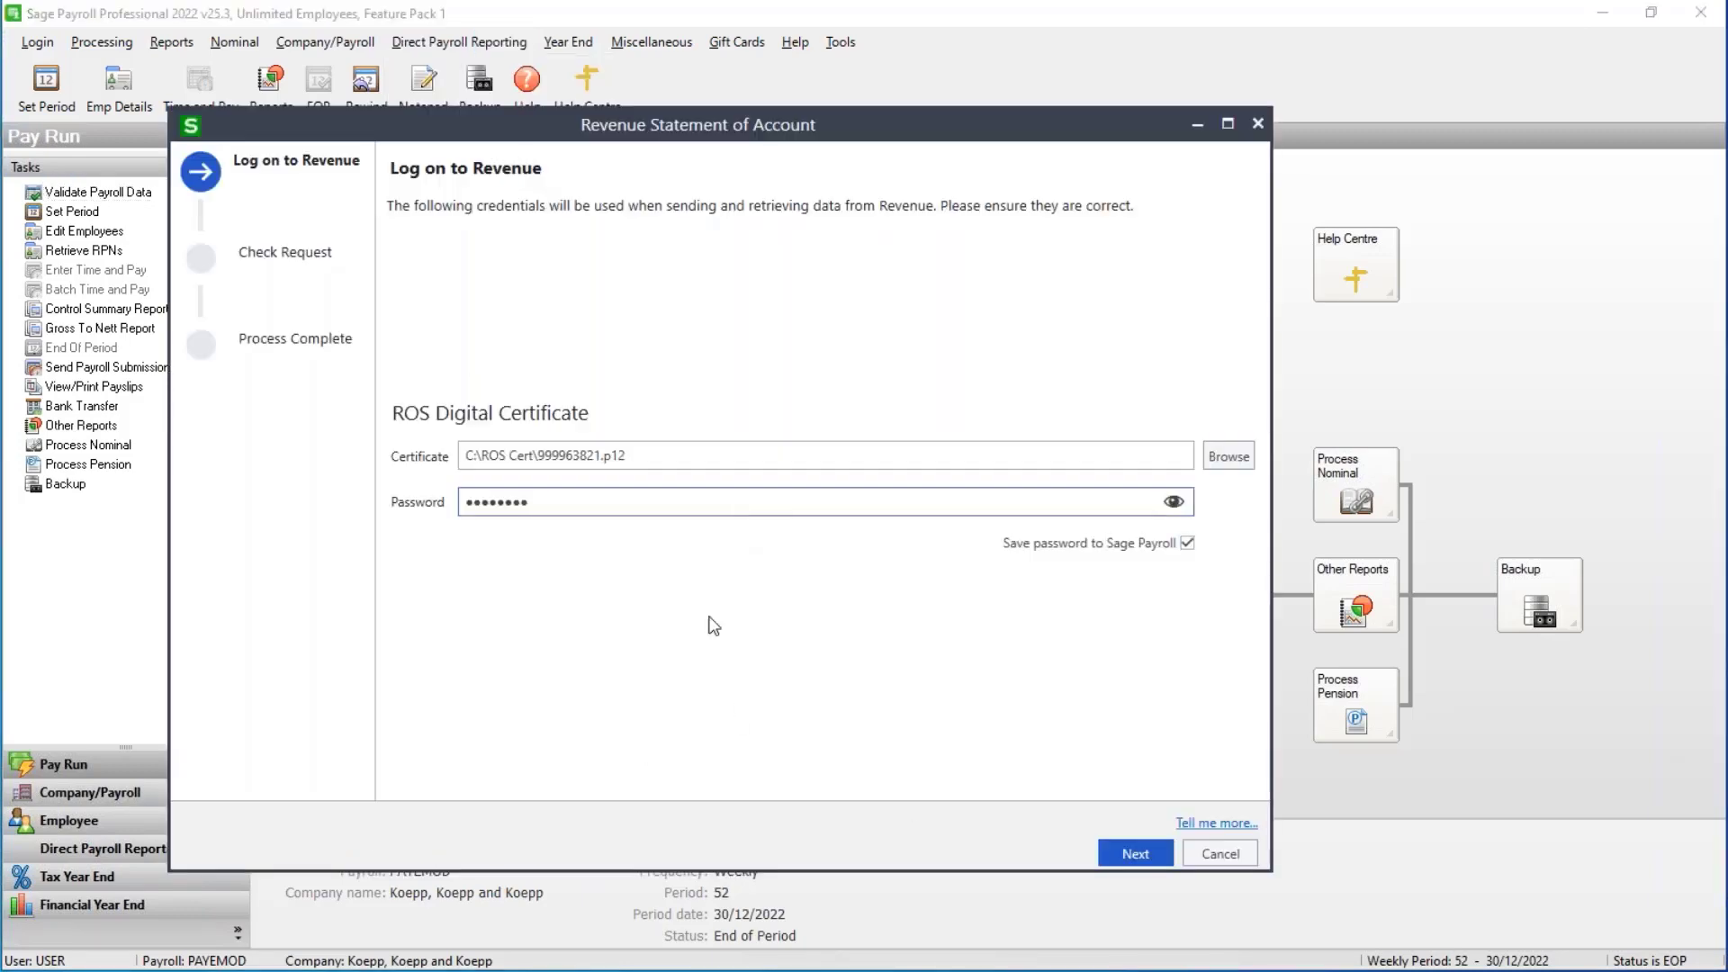
click(1136, 853)
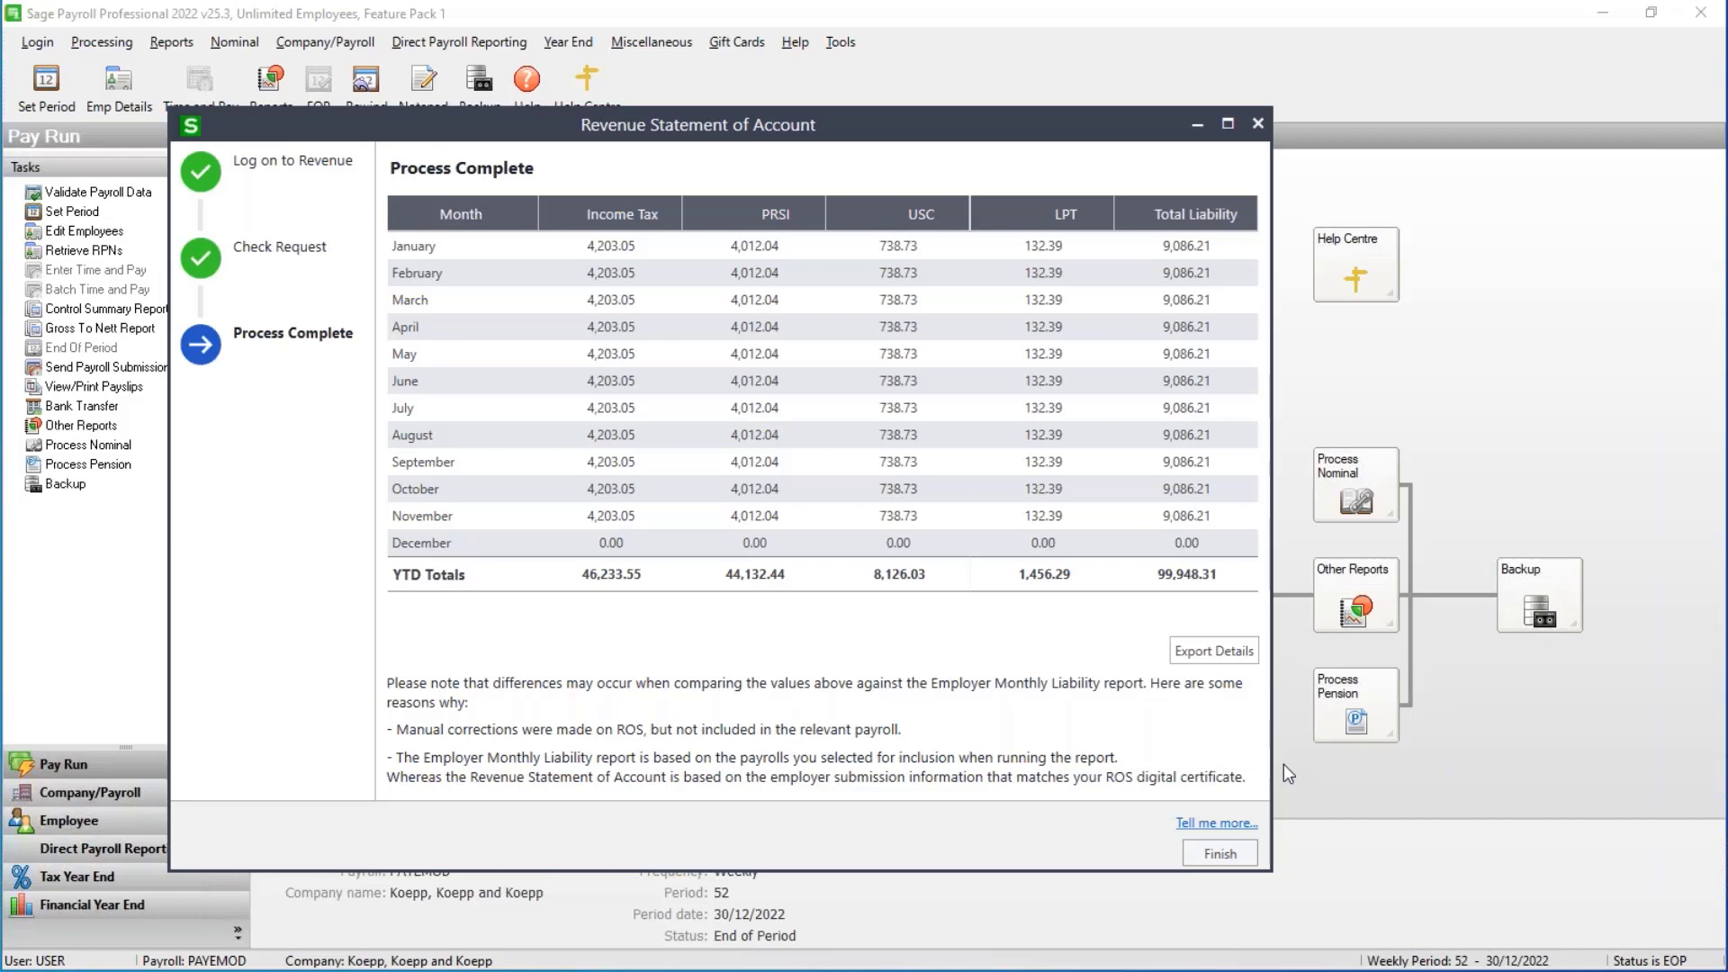
click(1236, 851)
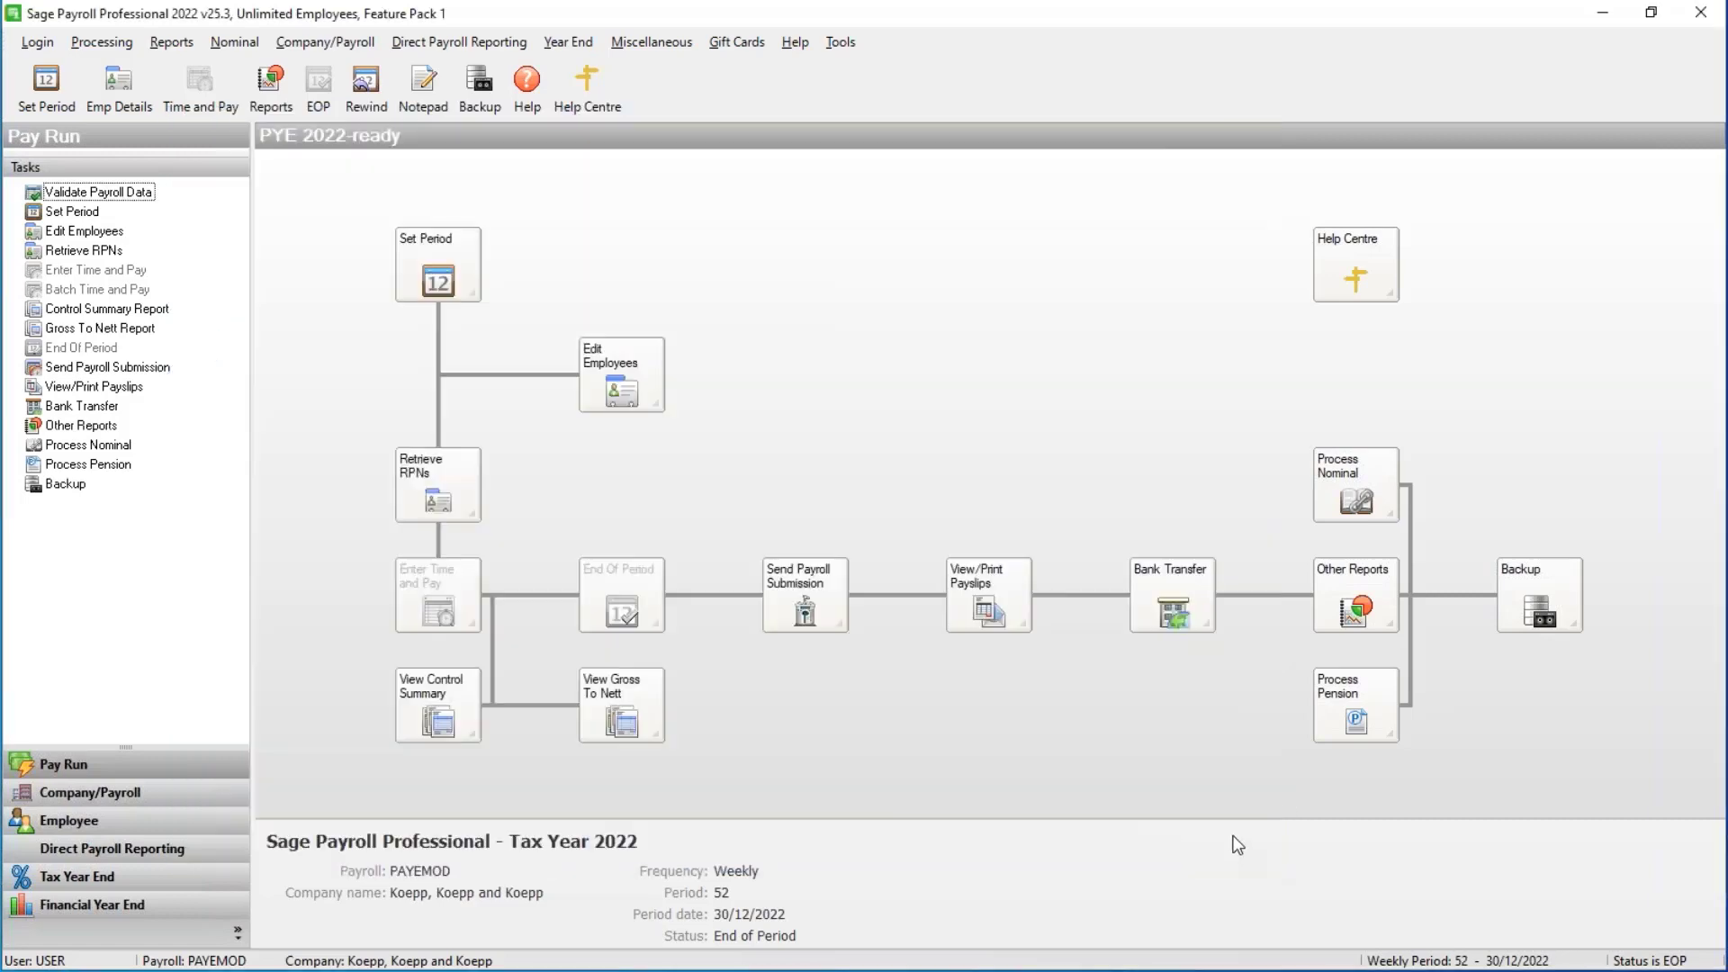
- Validate the payroll data, check the company issues and the start-of-period validation settings, and close the validation without changes
click(159, 328)
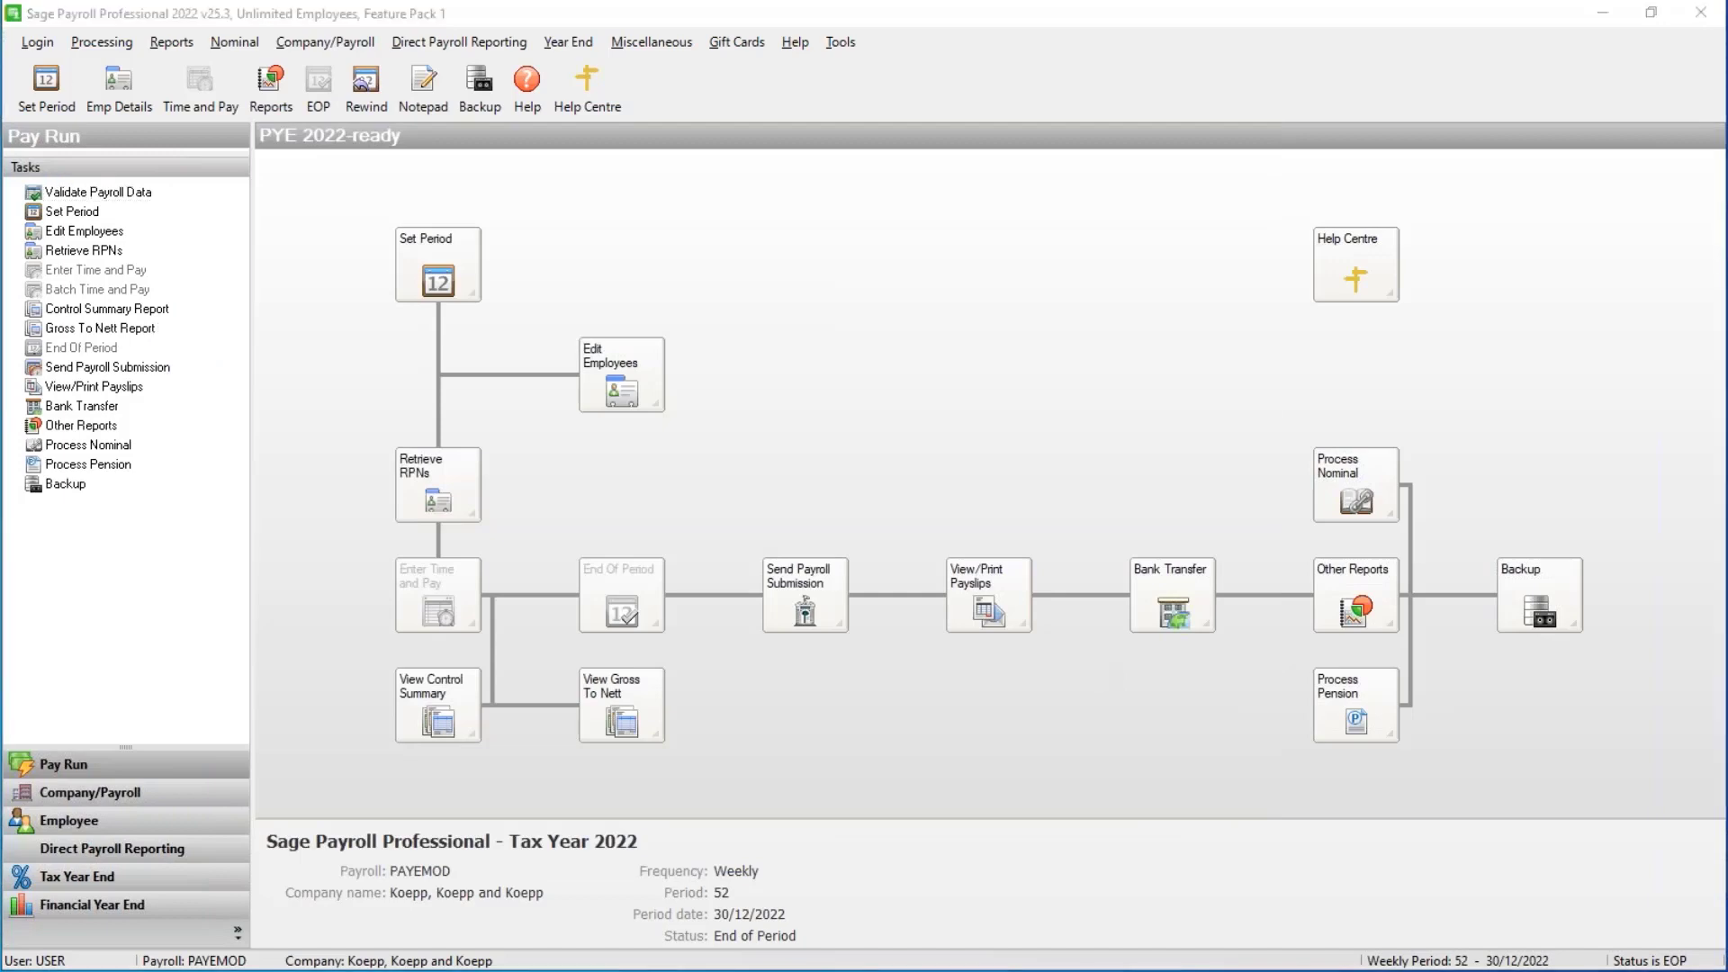
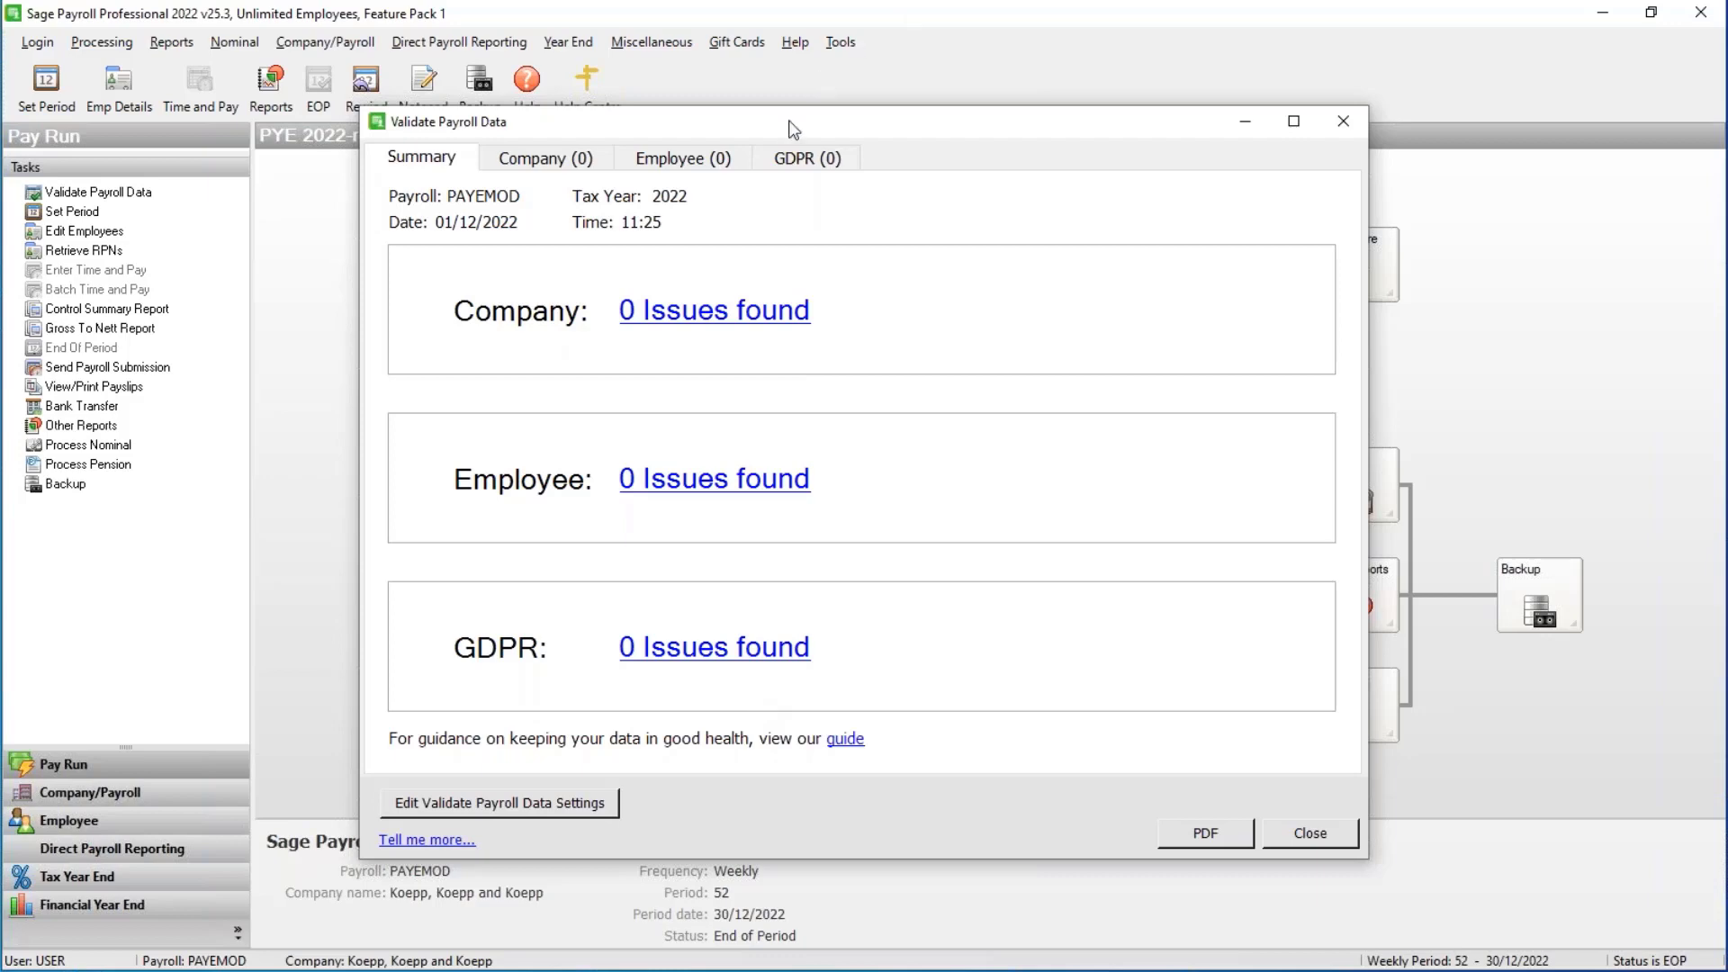
click(582, 162)
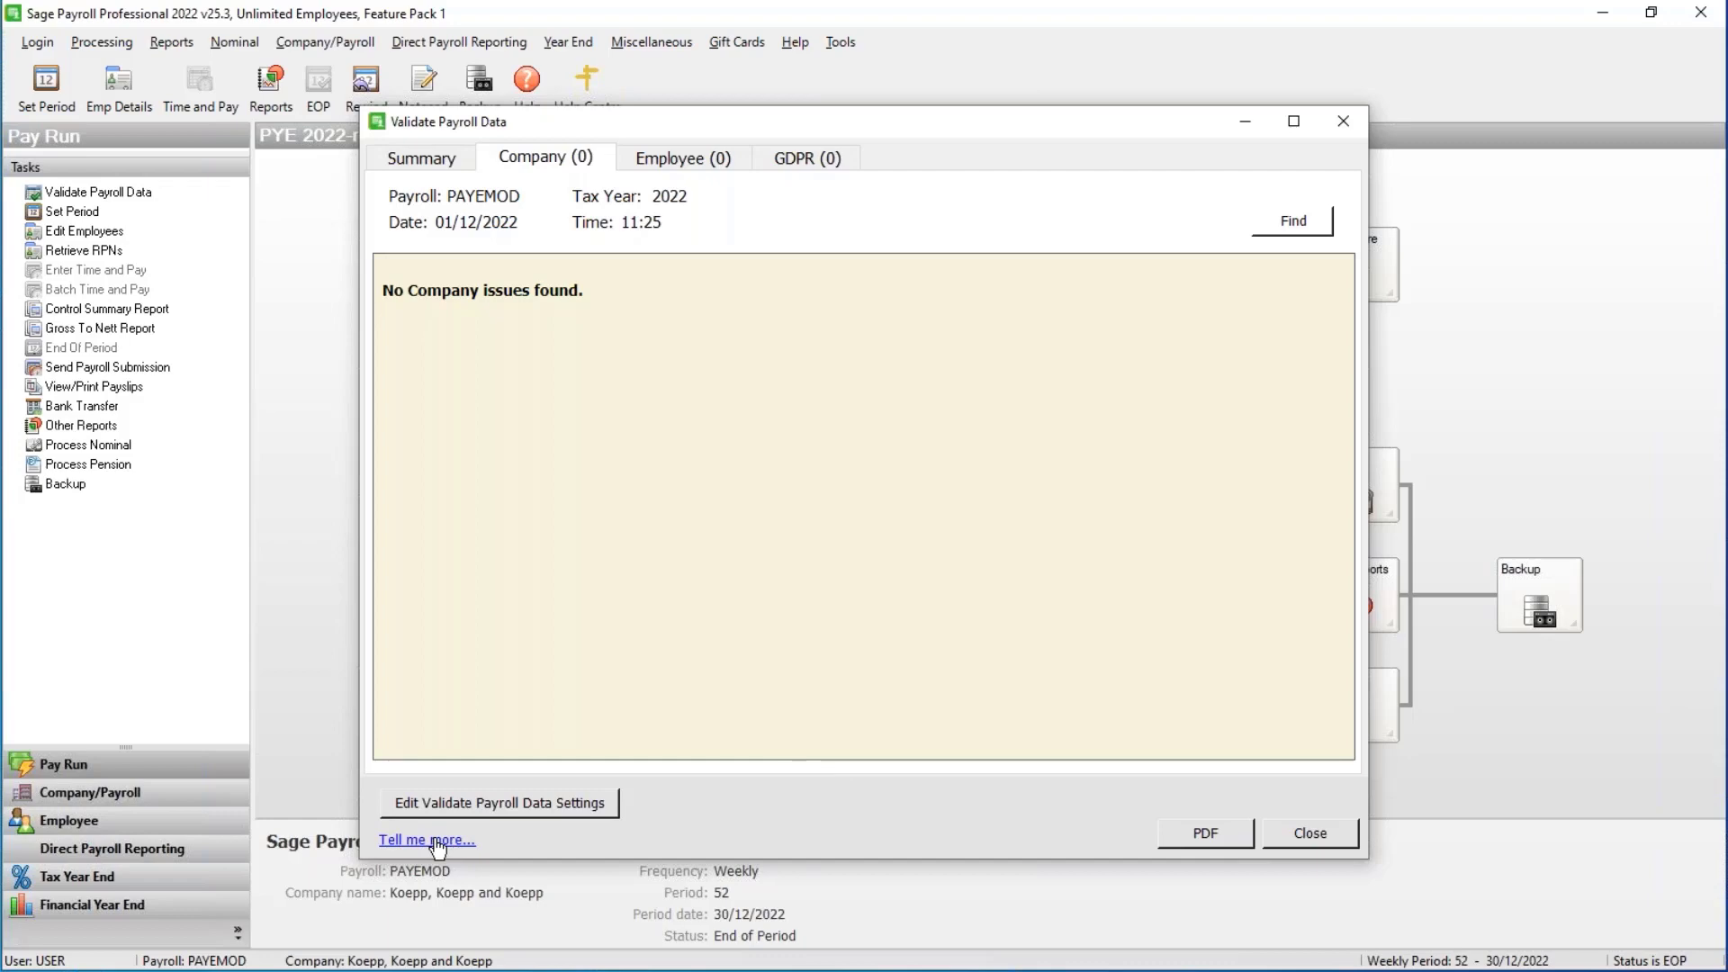
click(520, 803)
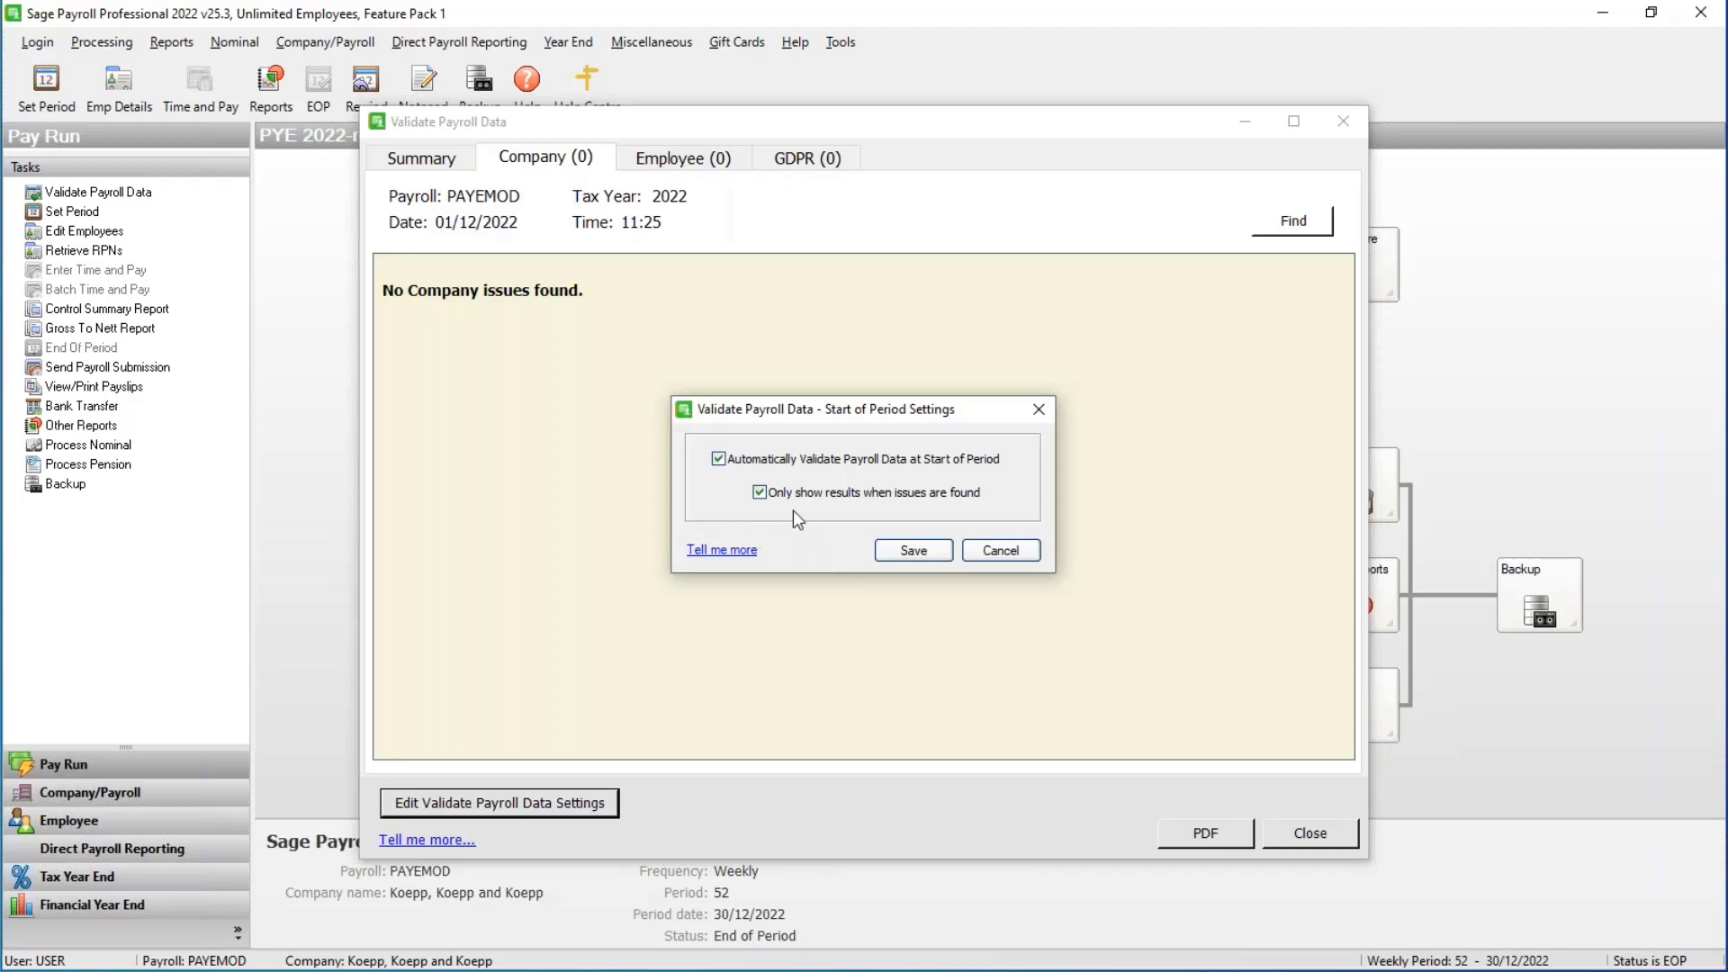
click(997, 551)
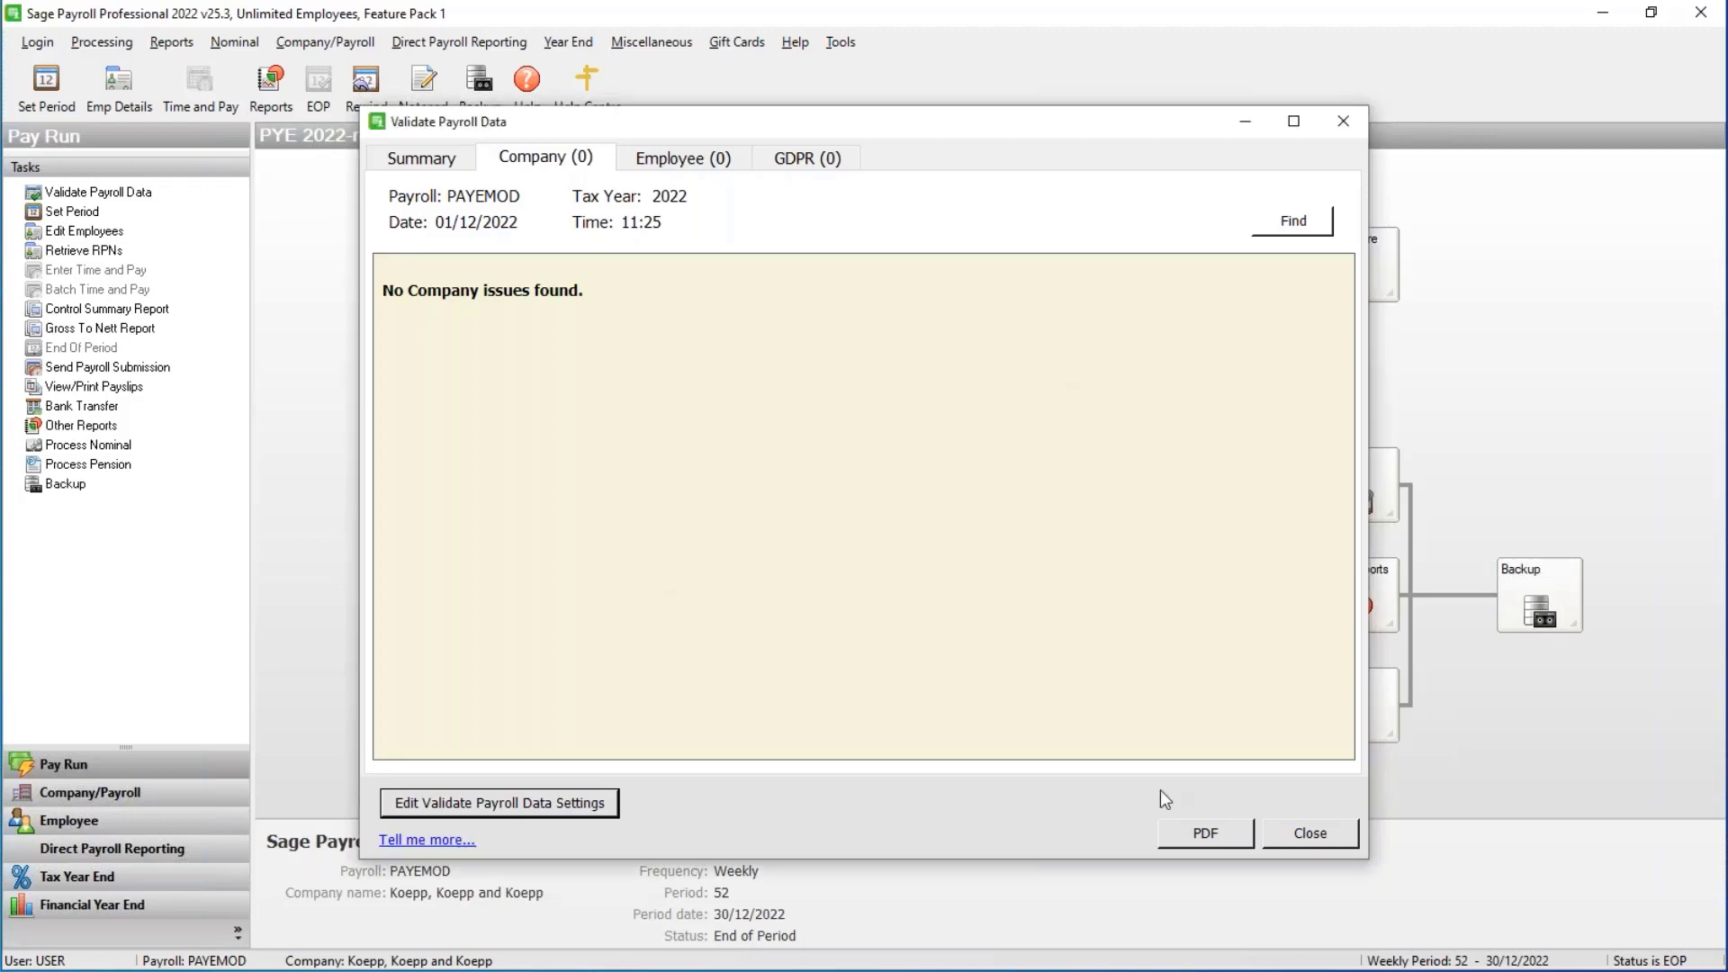
click(1306, 833)
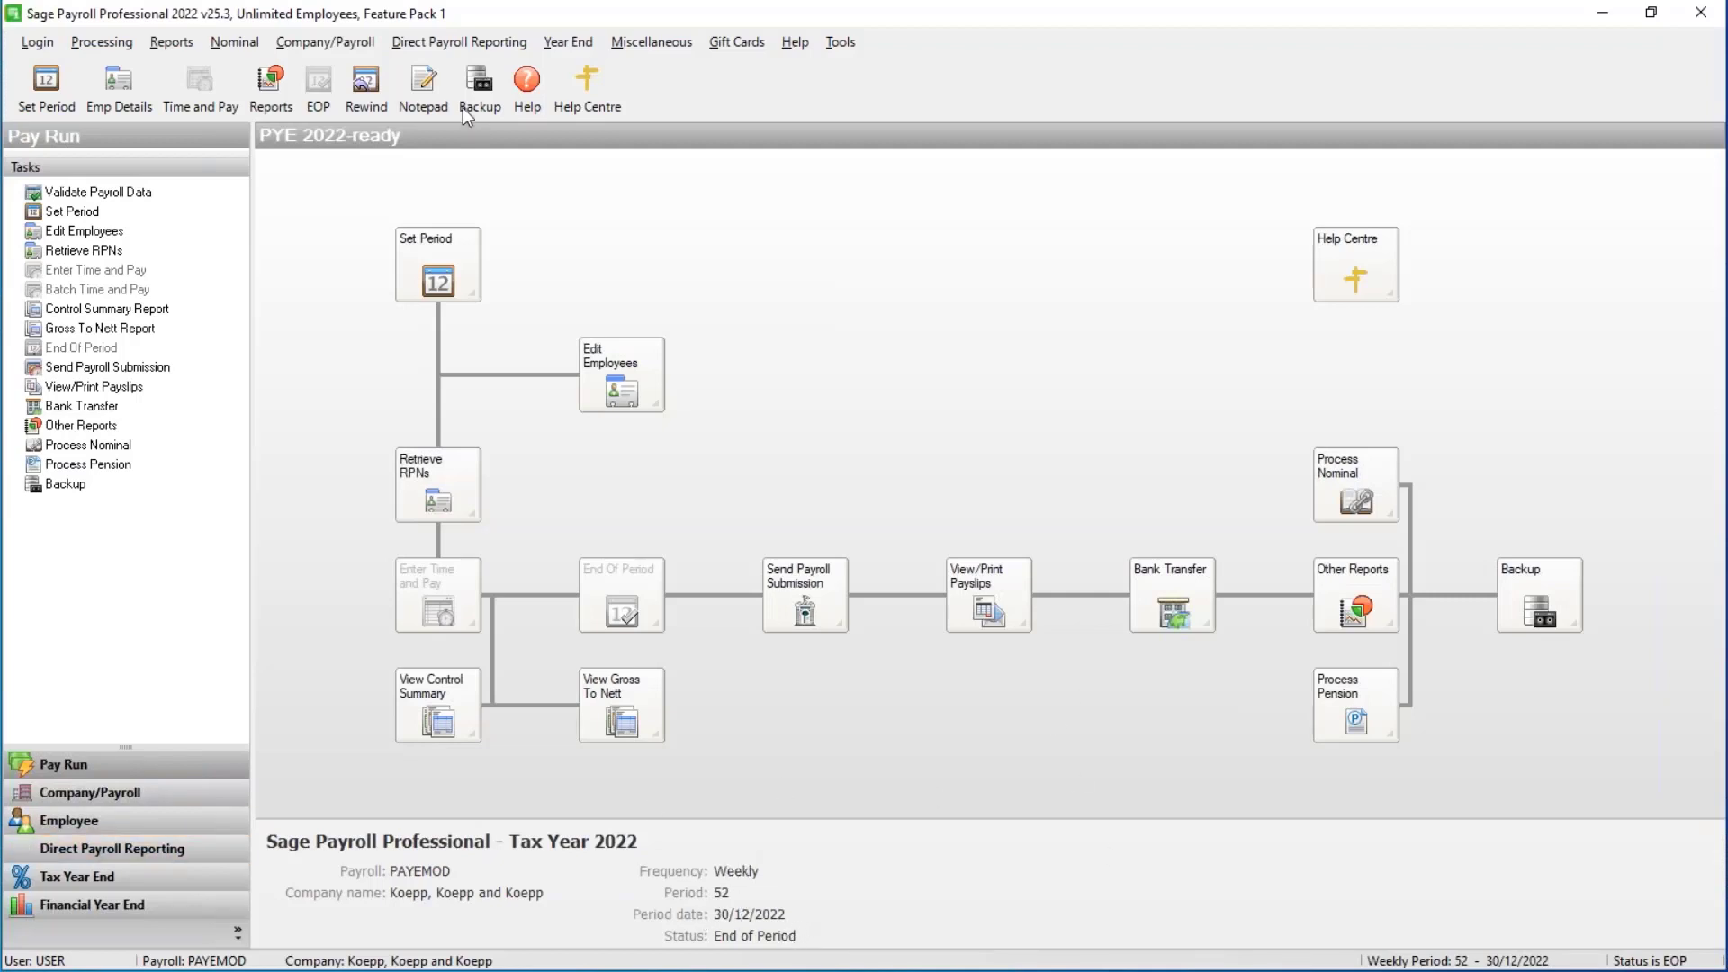
- Preview the tax year end Employment Detail Summary report for 2022, with leavers included and employees sequenced by code
click(581, 47)
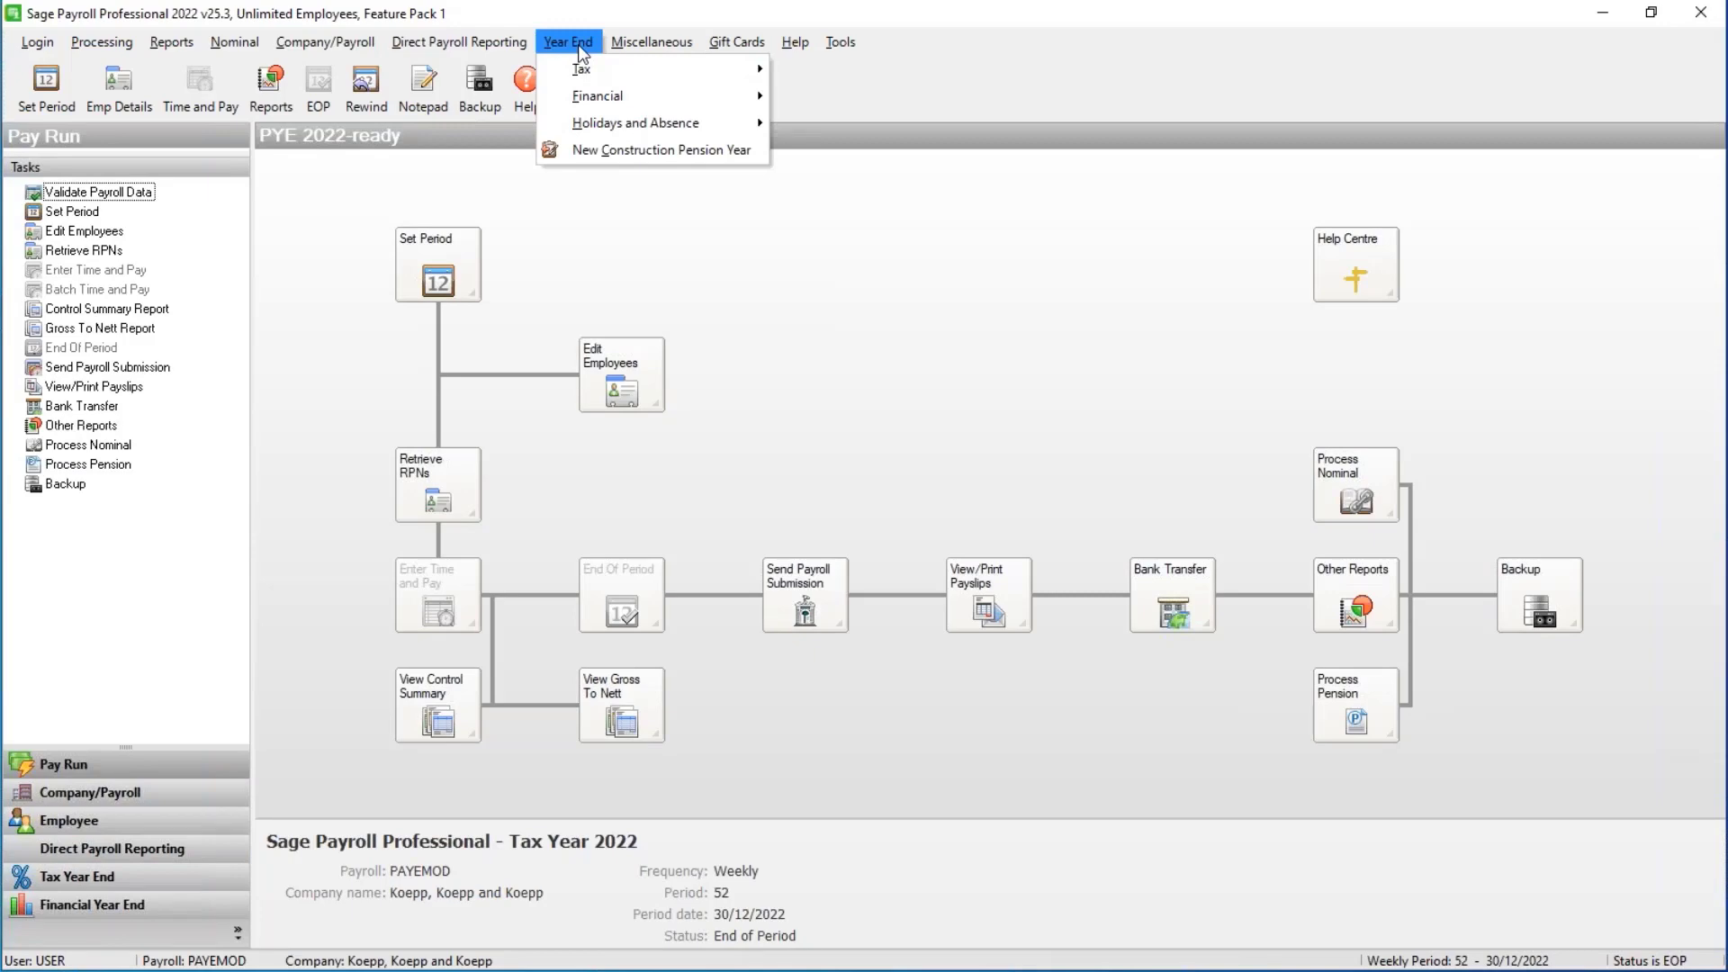
mouse_move(654, 83)
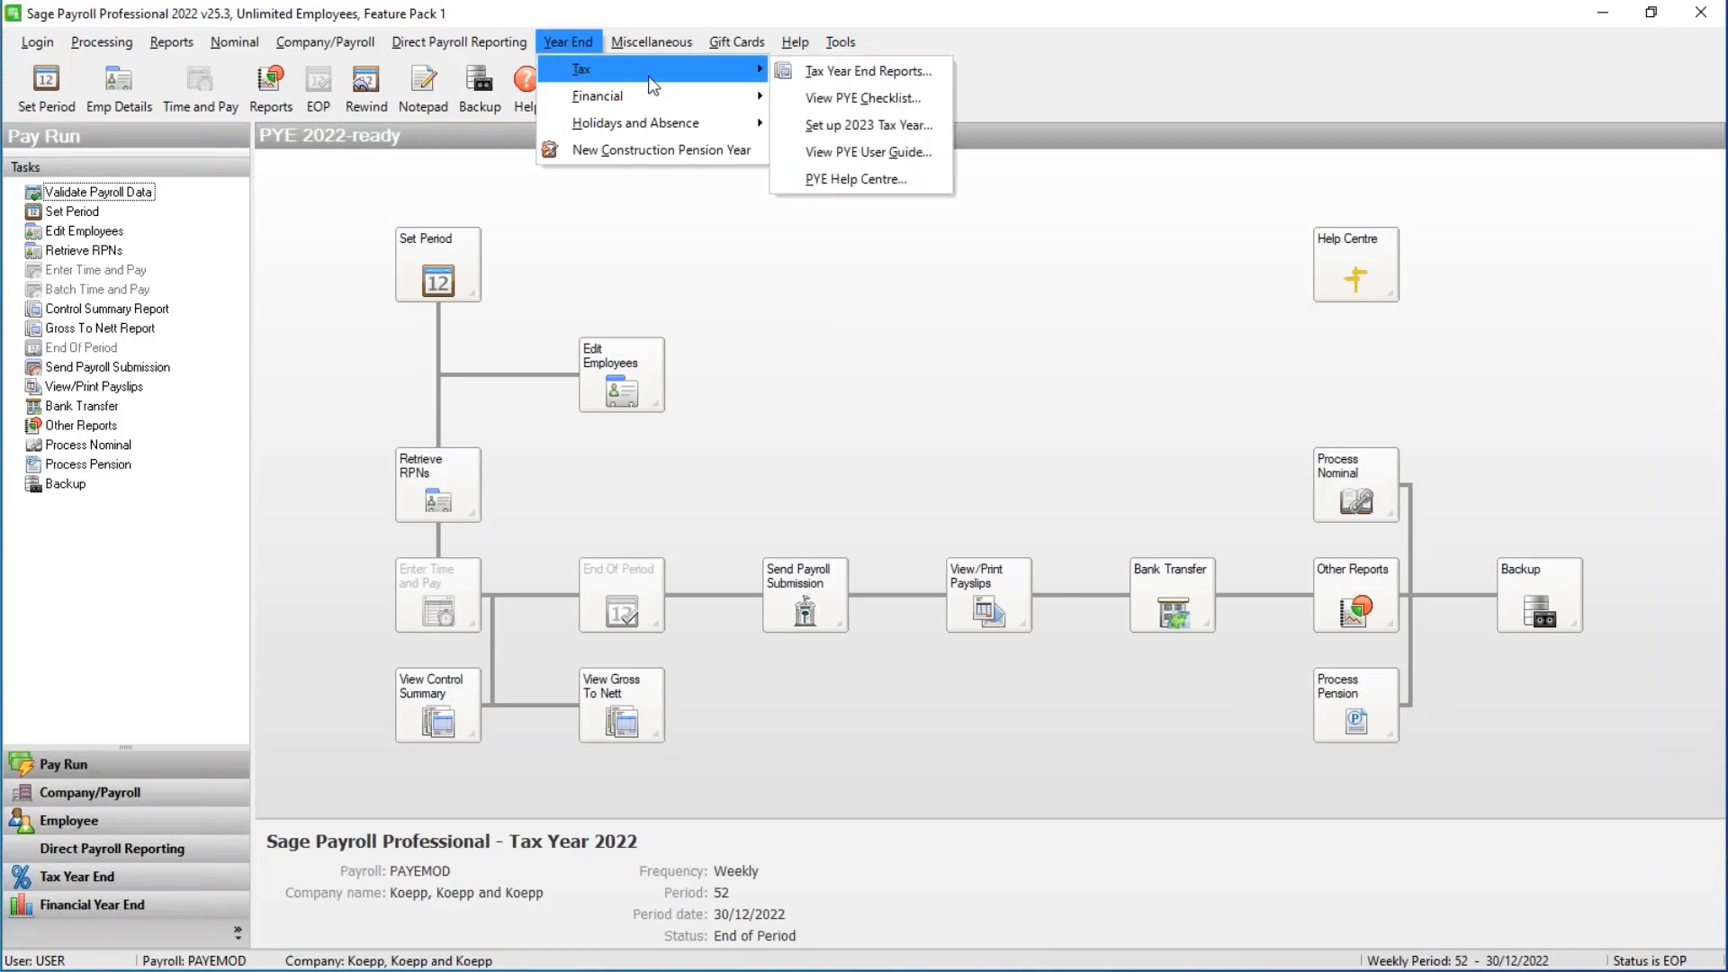
click(853, 80)
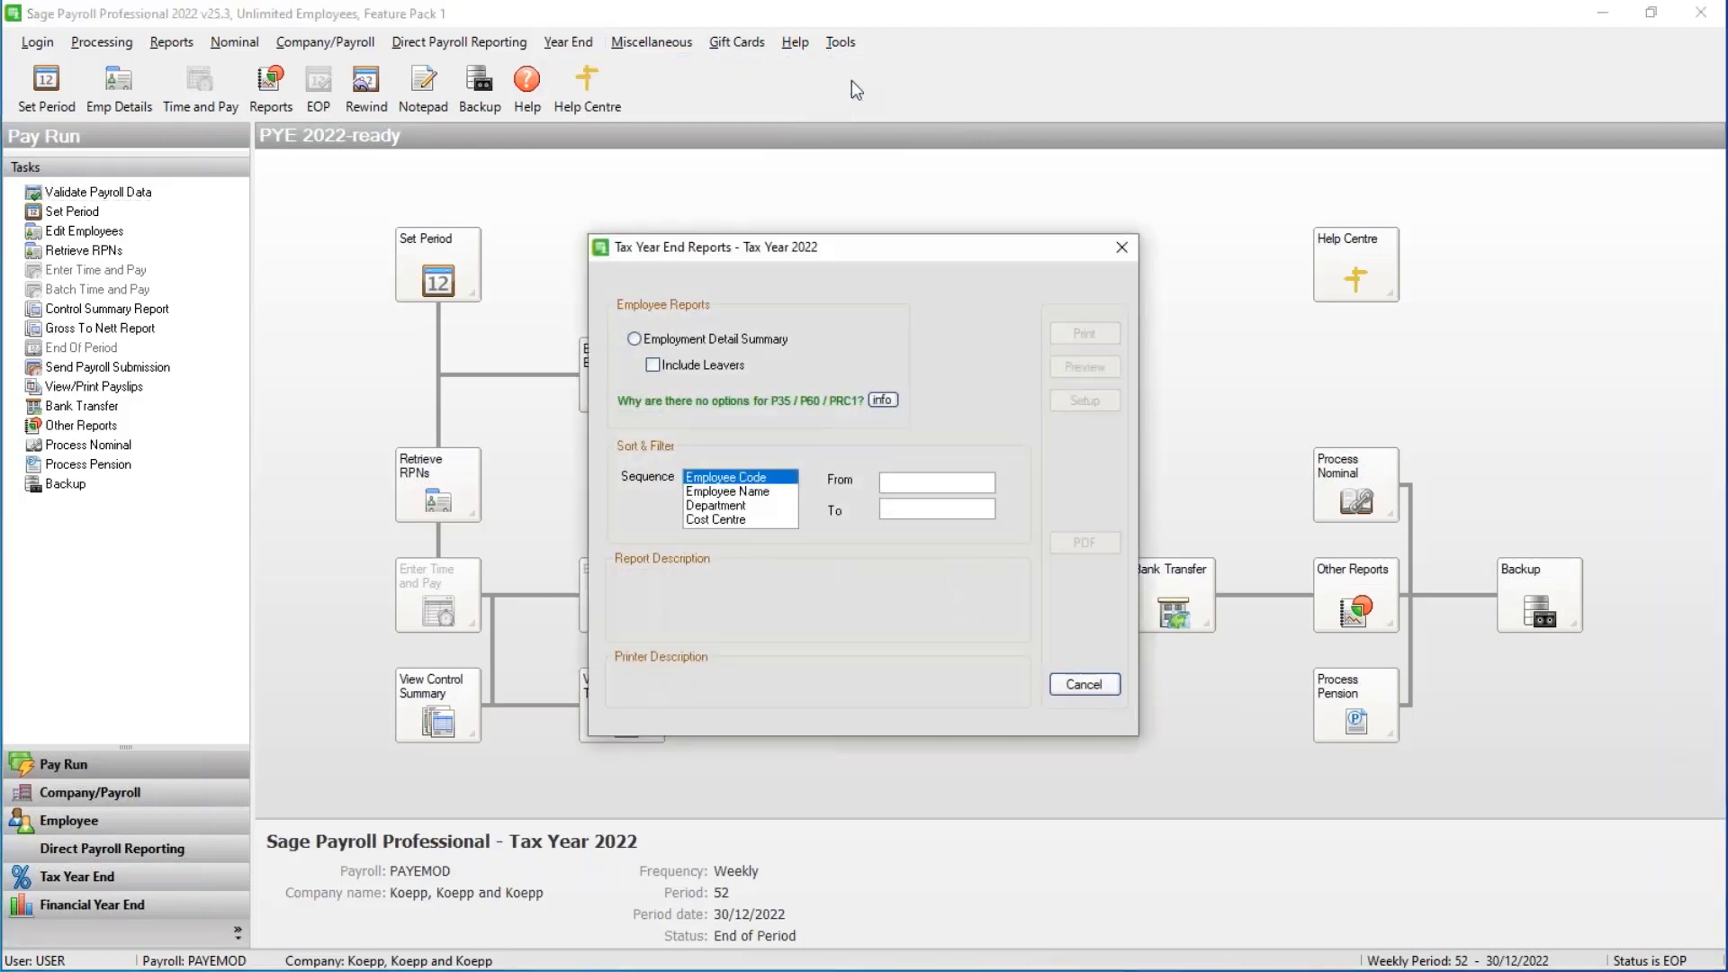
click(635, 338)
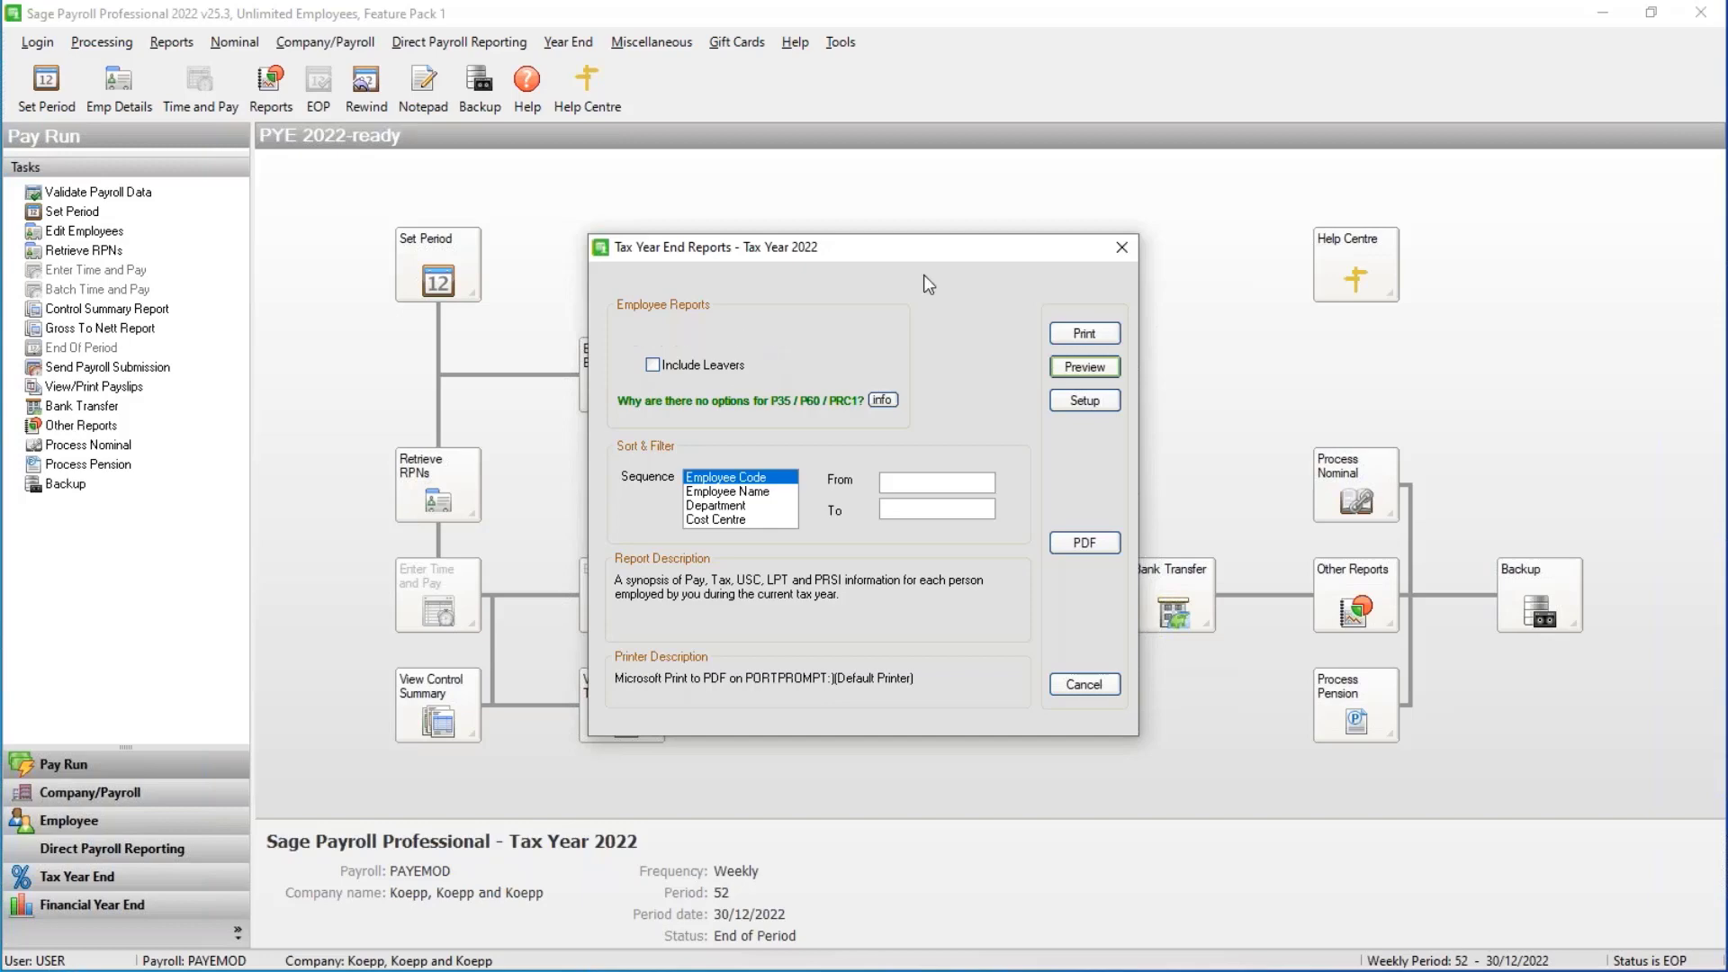
click(653, 365)
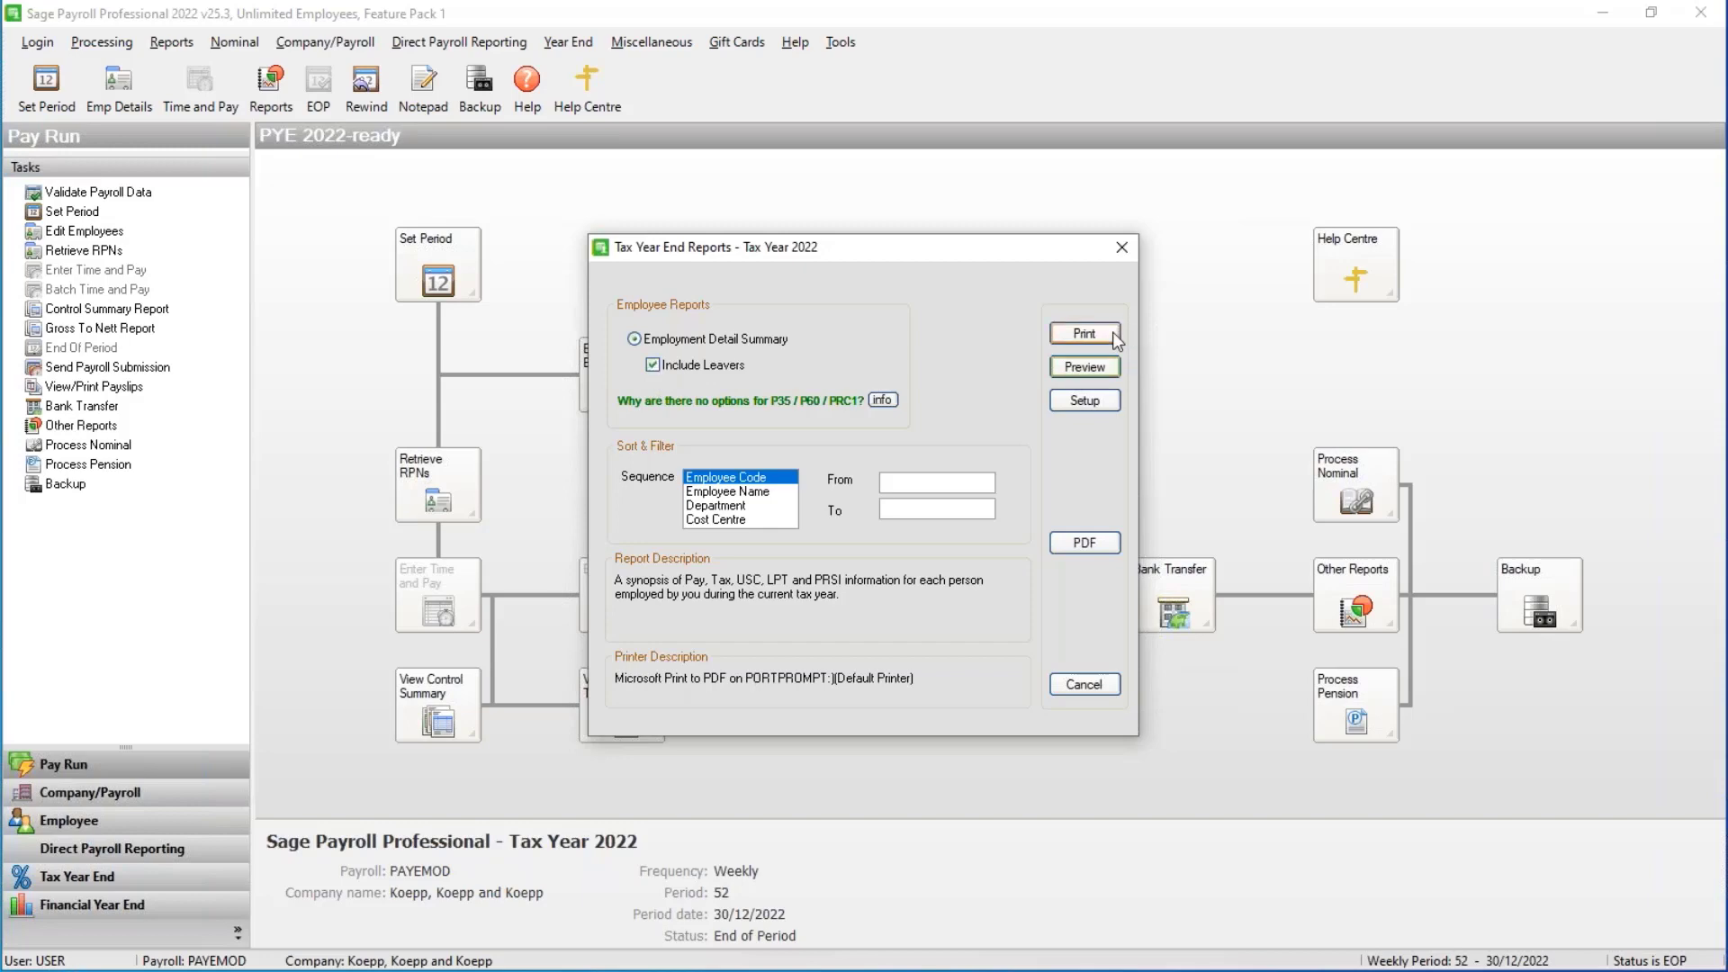
click(1084, 370)
click(1073, 371)
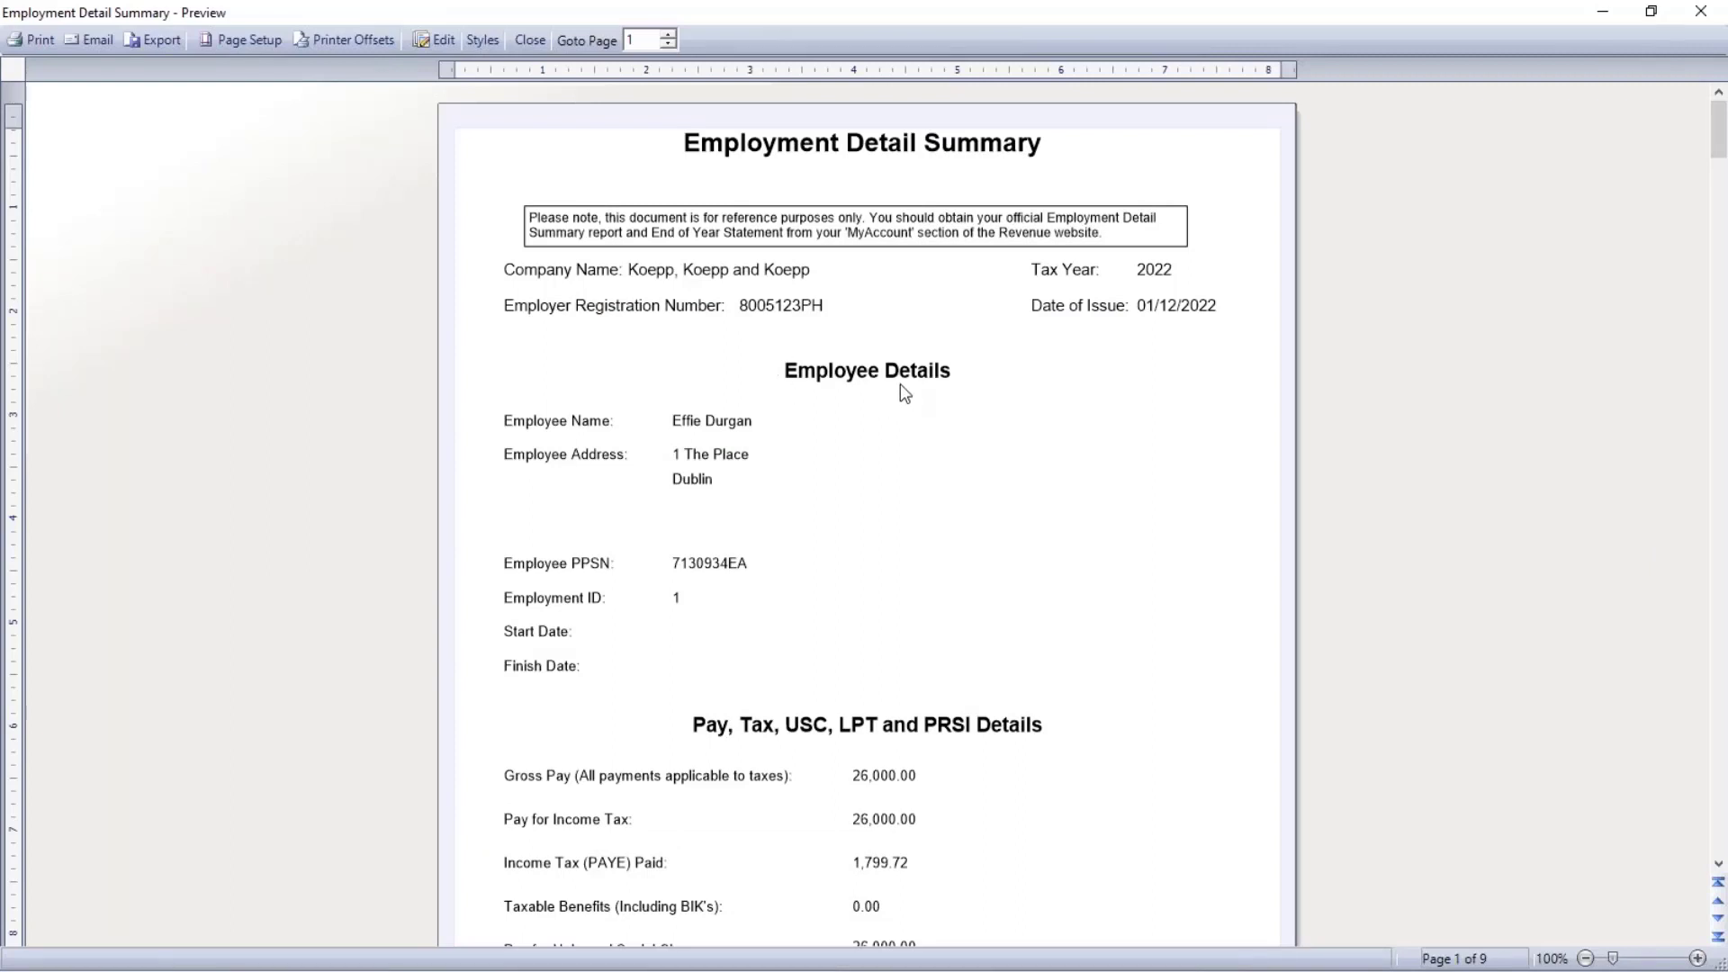
- Examine the employee details and the pay, tax, USC, LPT and PRSI sections across the summary pages, and close the year end reports
scroll(902, 390, down, 1)
scroll(1115, 423, down, 2)
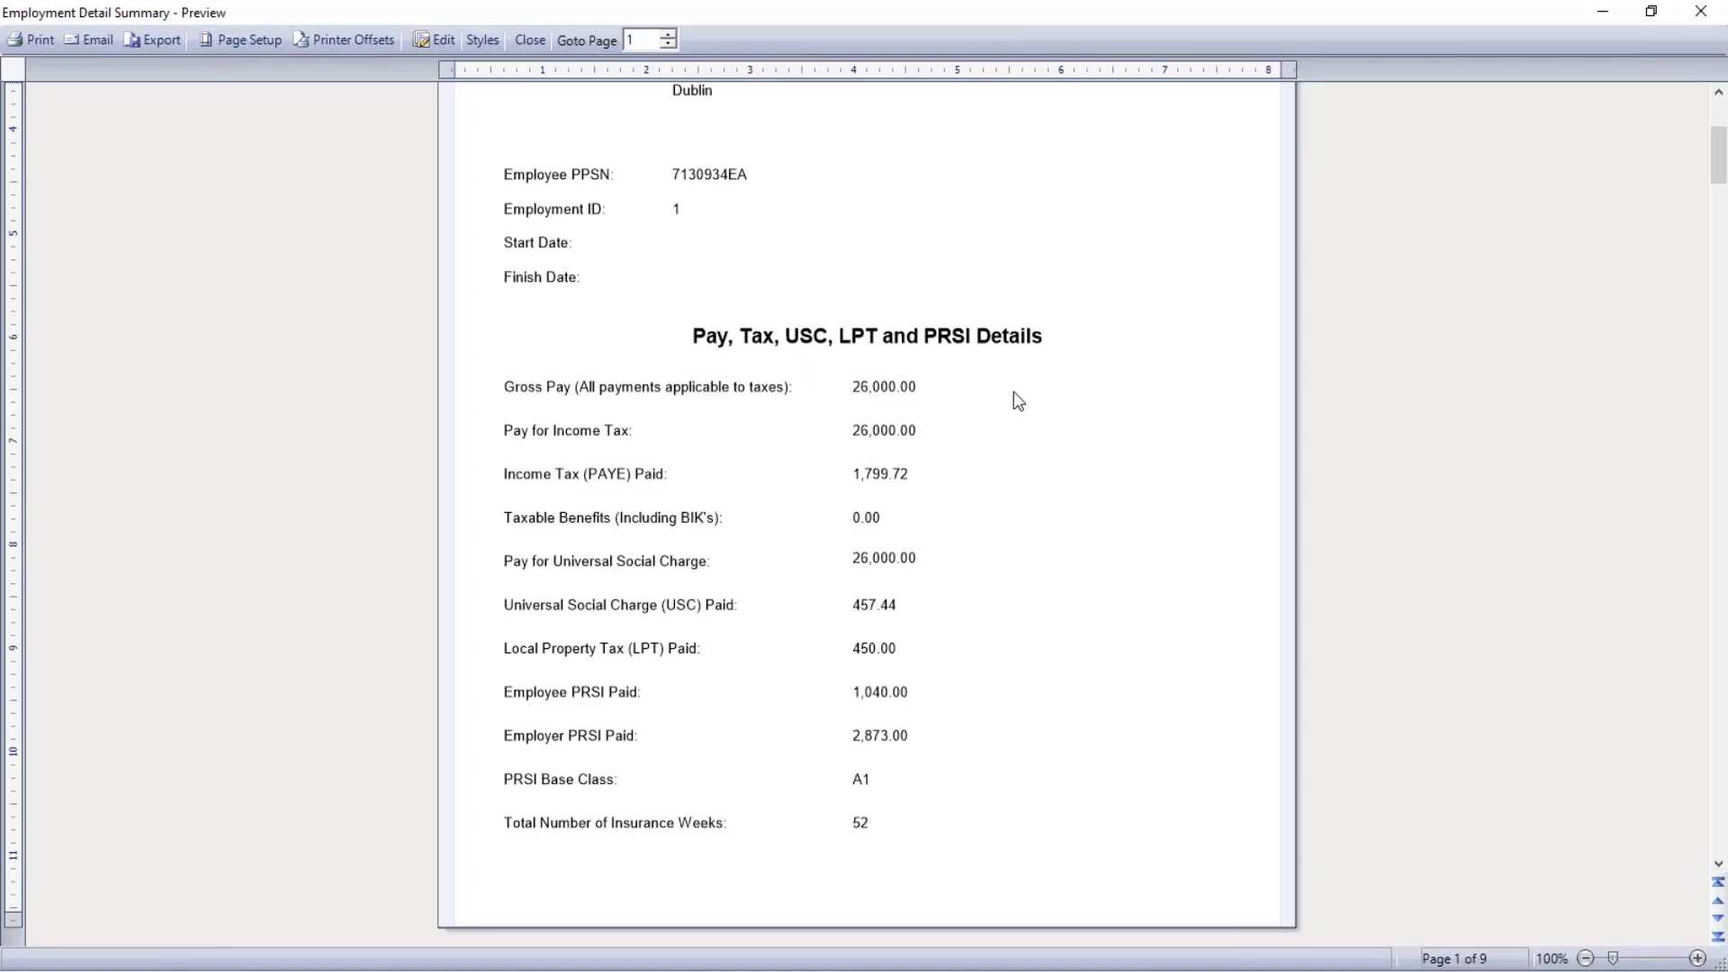
scroll(803, 330, up, 5)
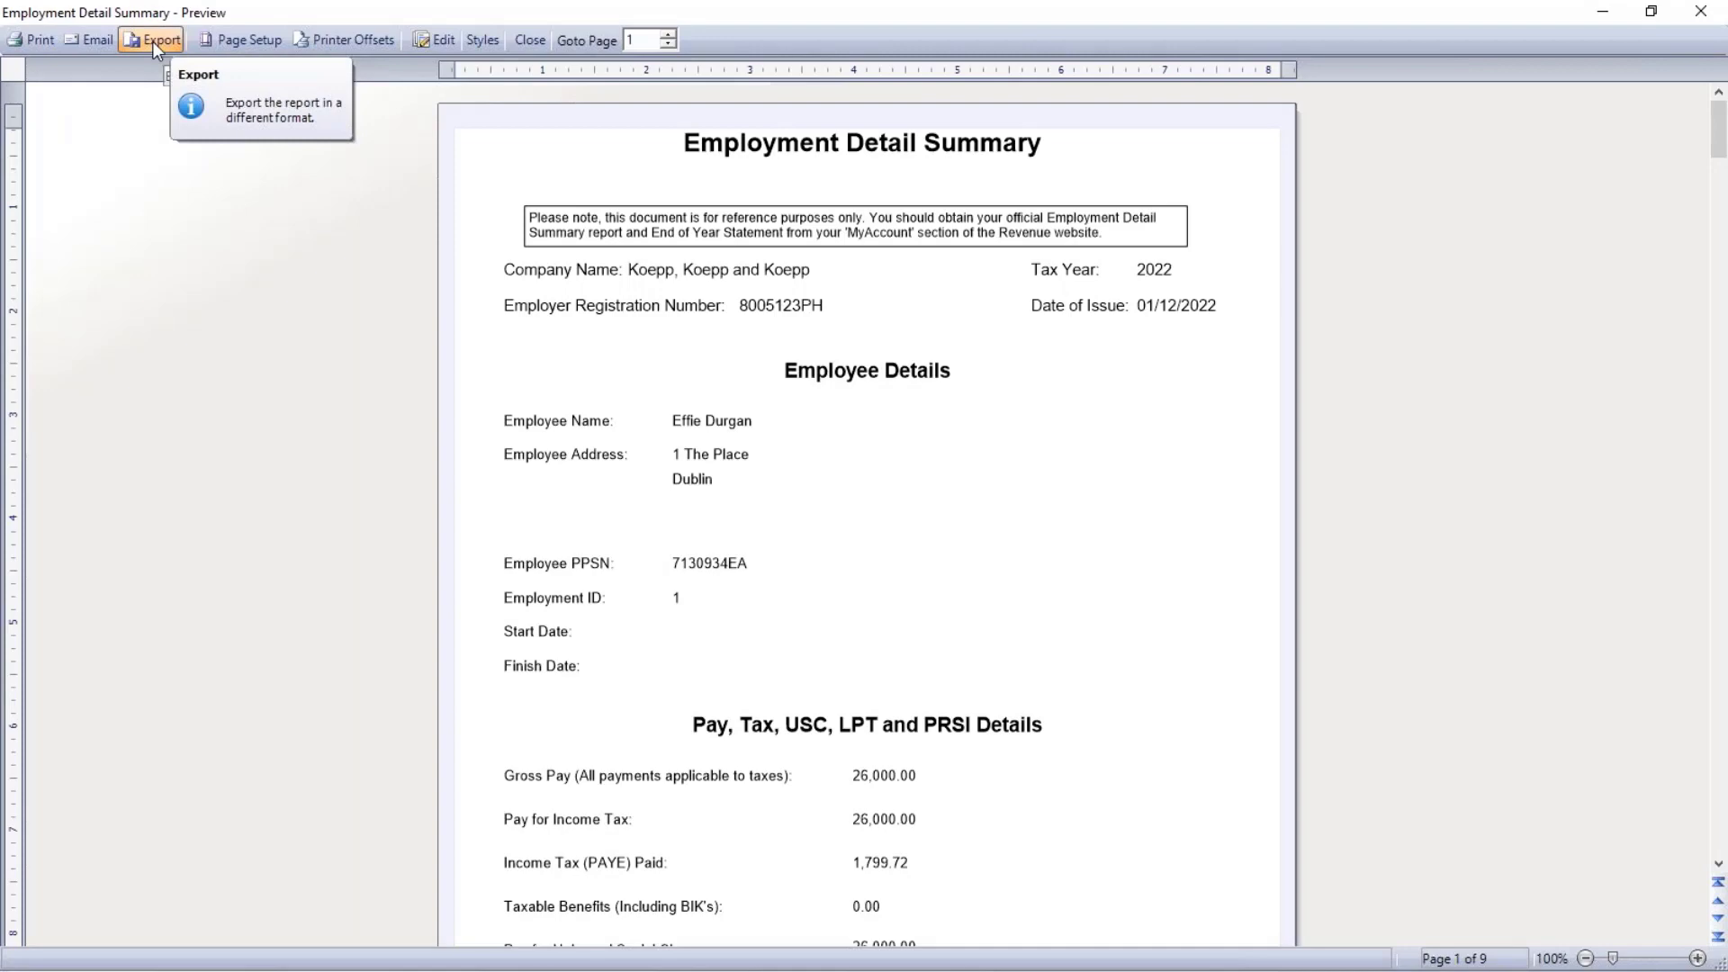
scroll(1007, 624, down, 5)
scroll(1006, 621, down, 15)
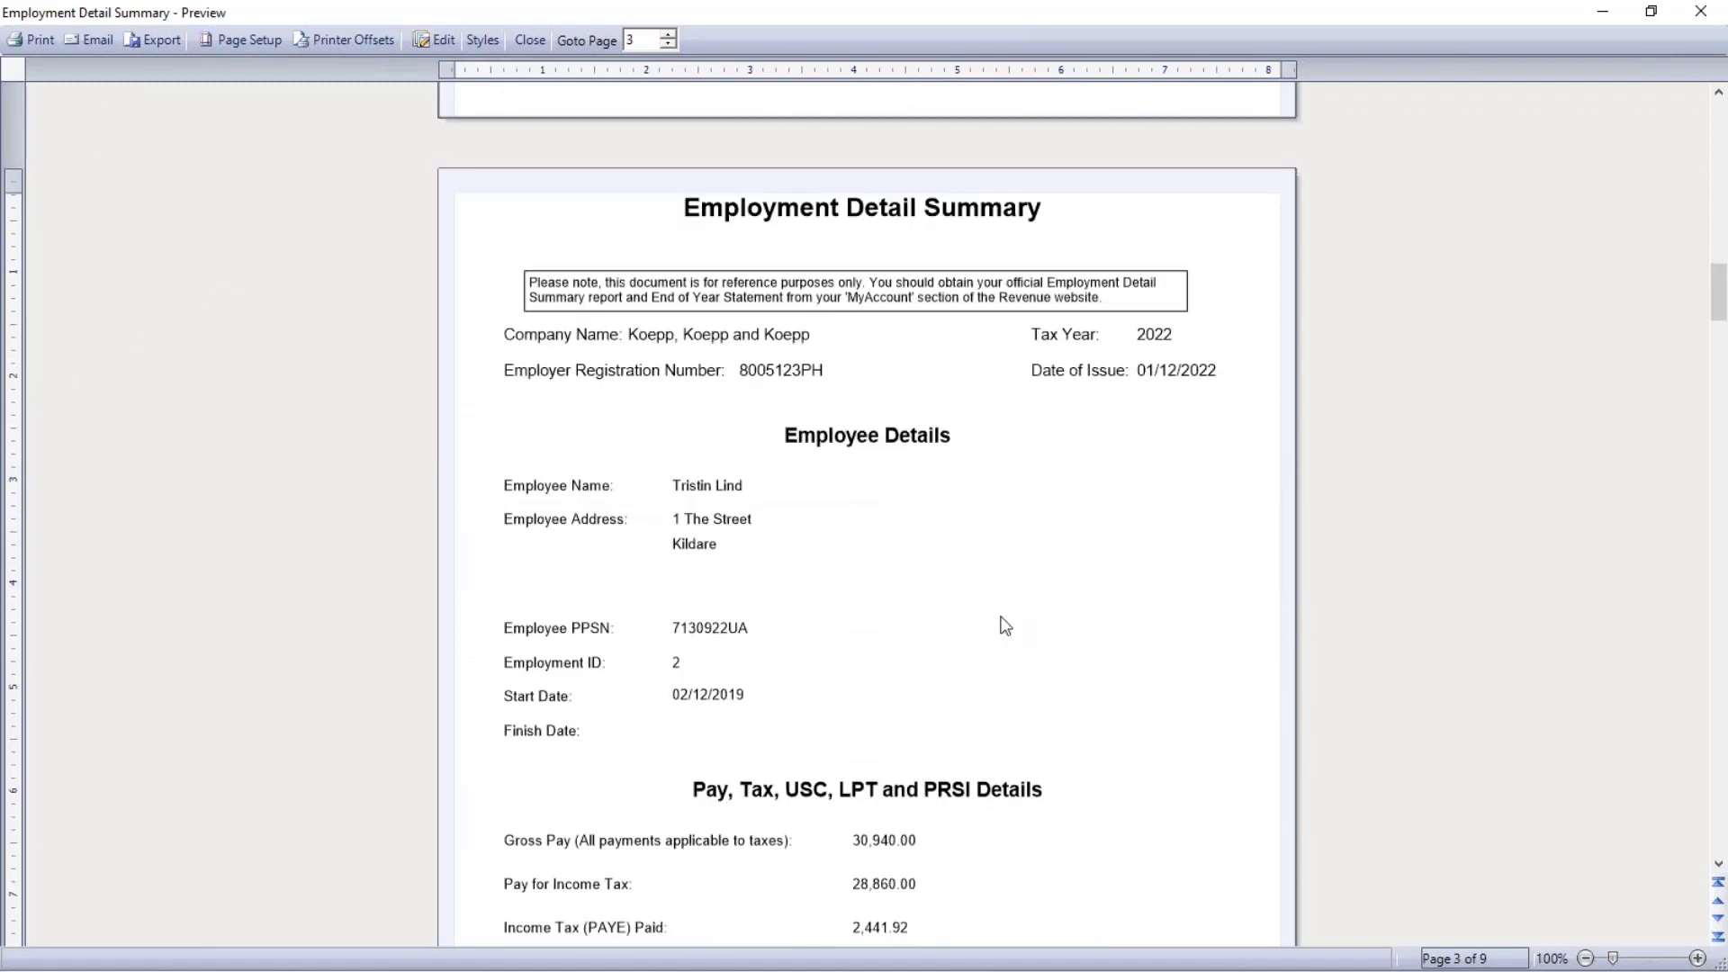
scroll(1006, 626, down, 3)
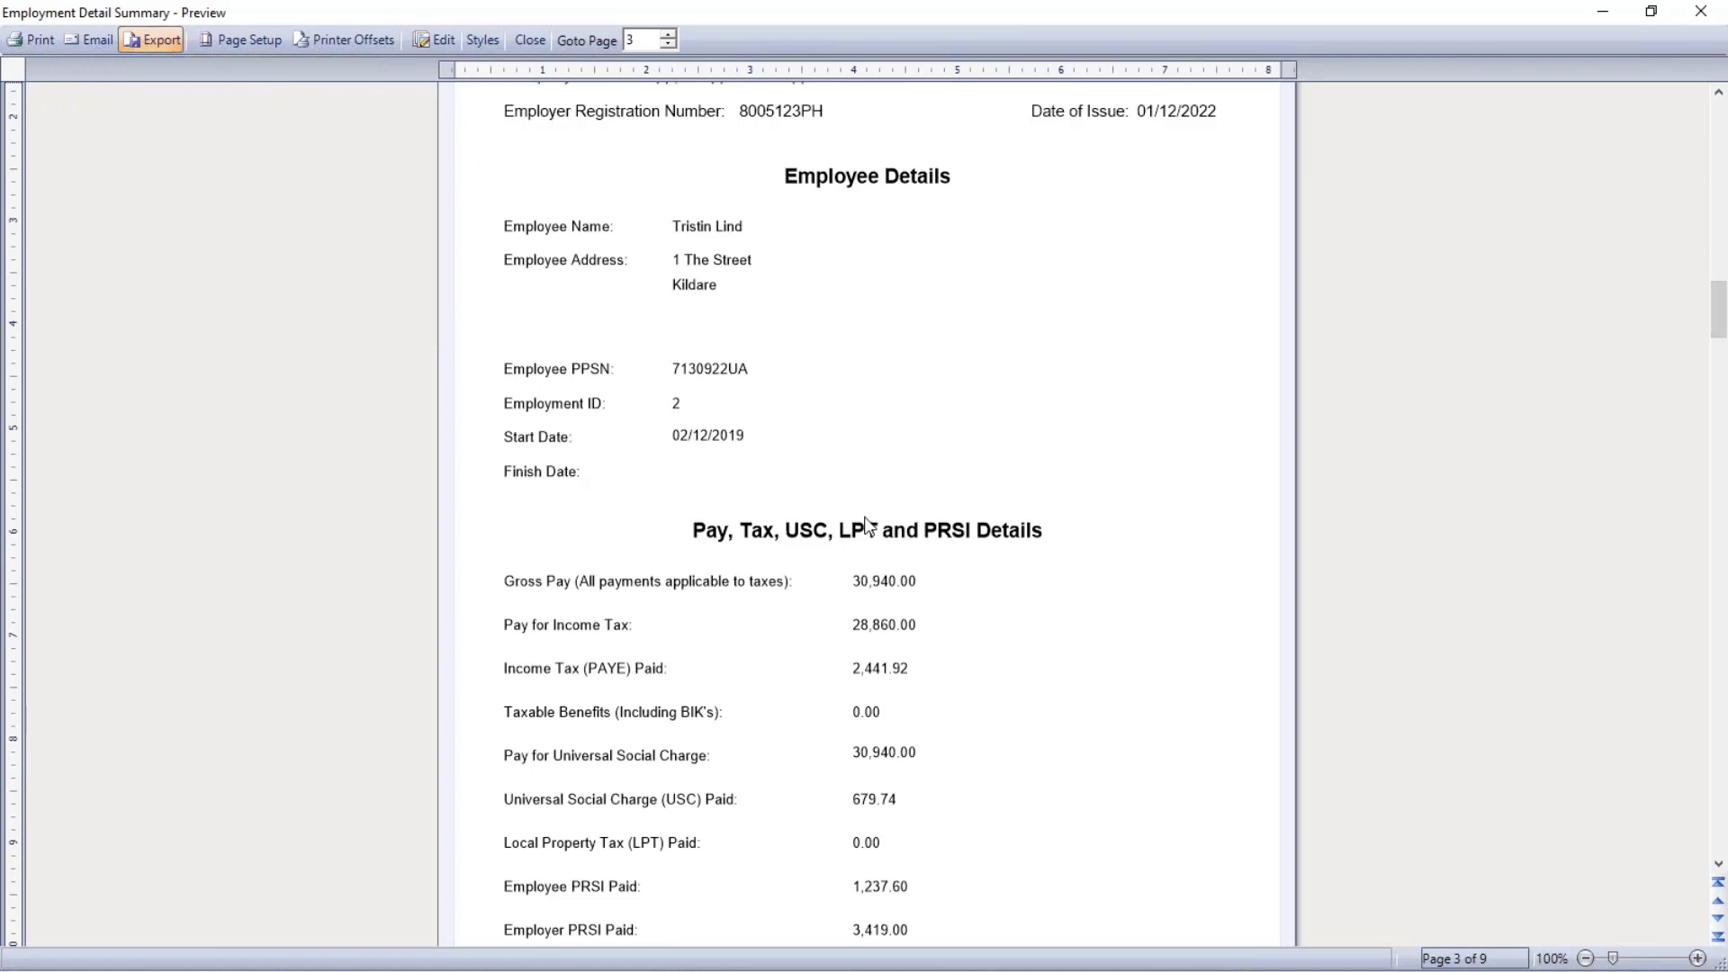
scroll(1105, 532, down, 8)
scroll(1105, 636, down, 3)
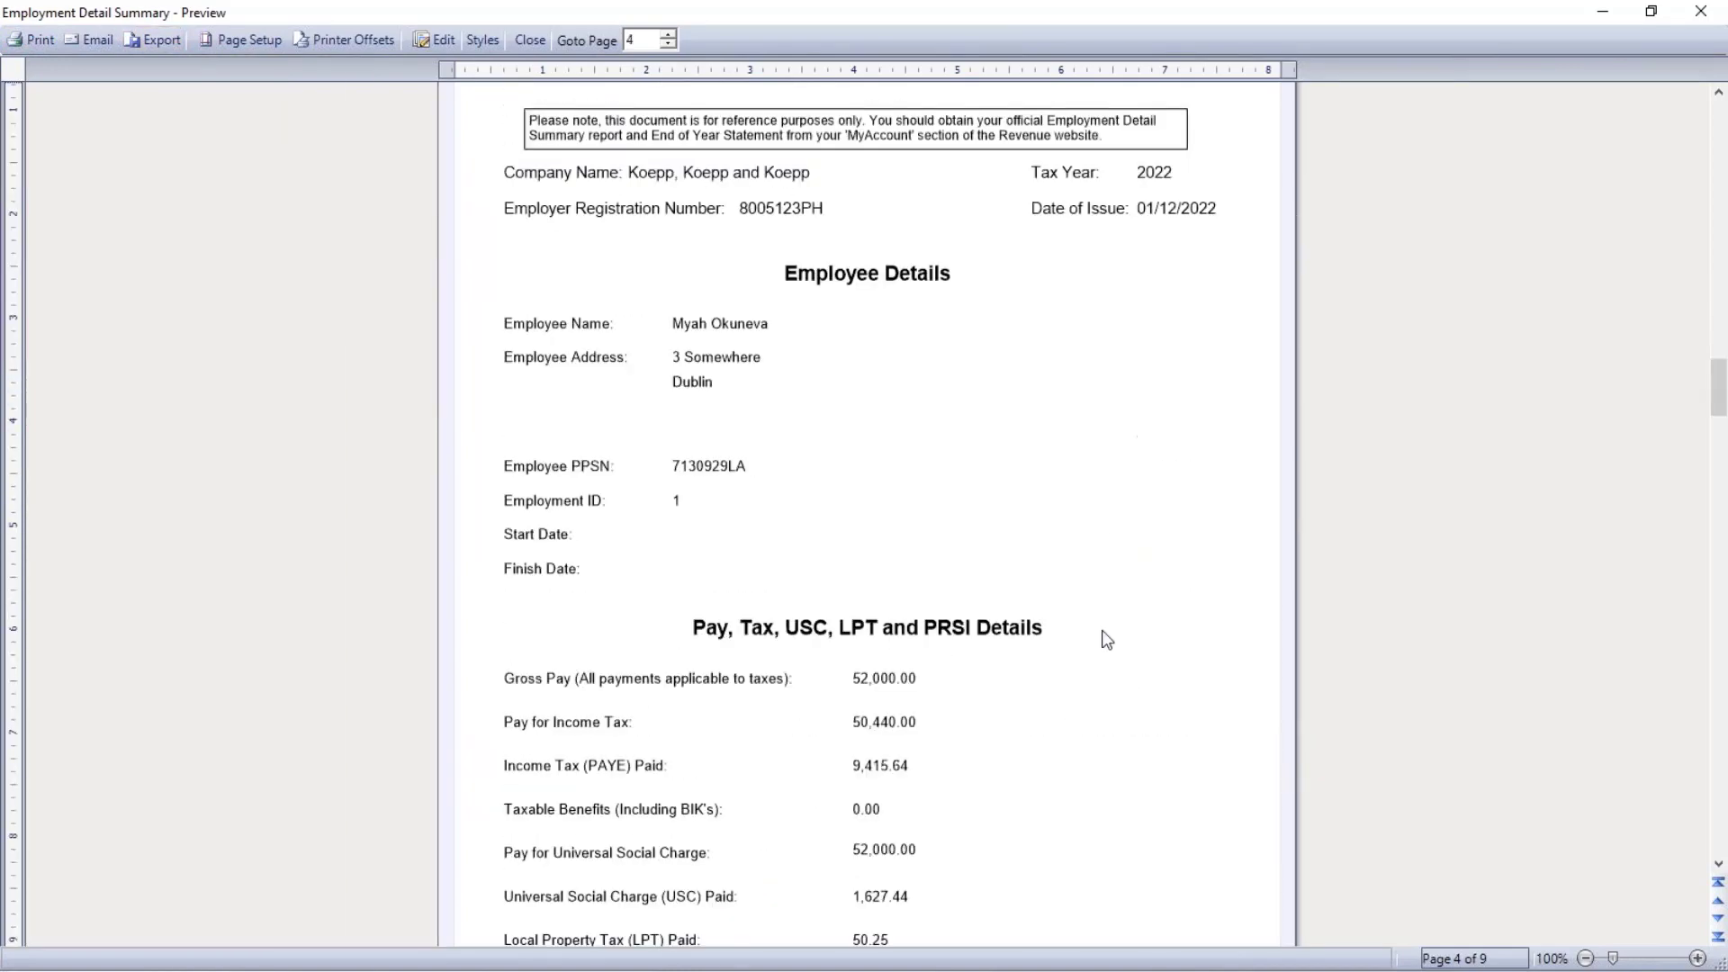
click(539, 39)
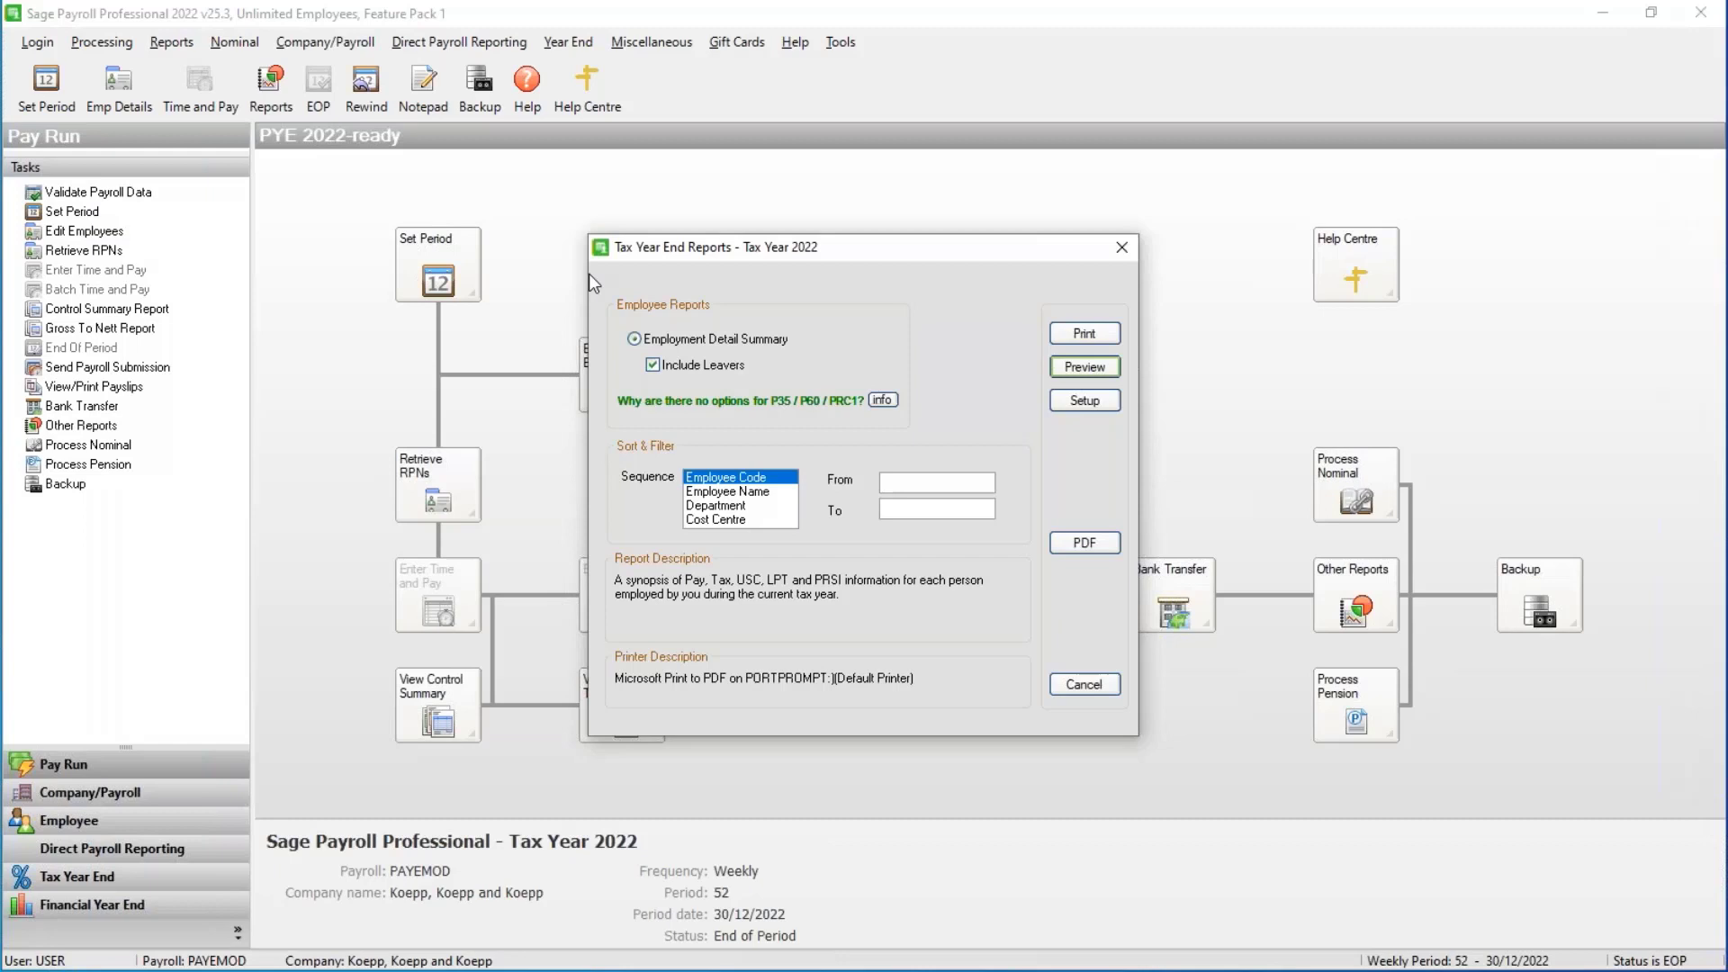
click(1080, 684)
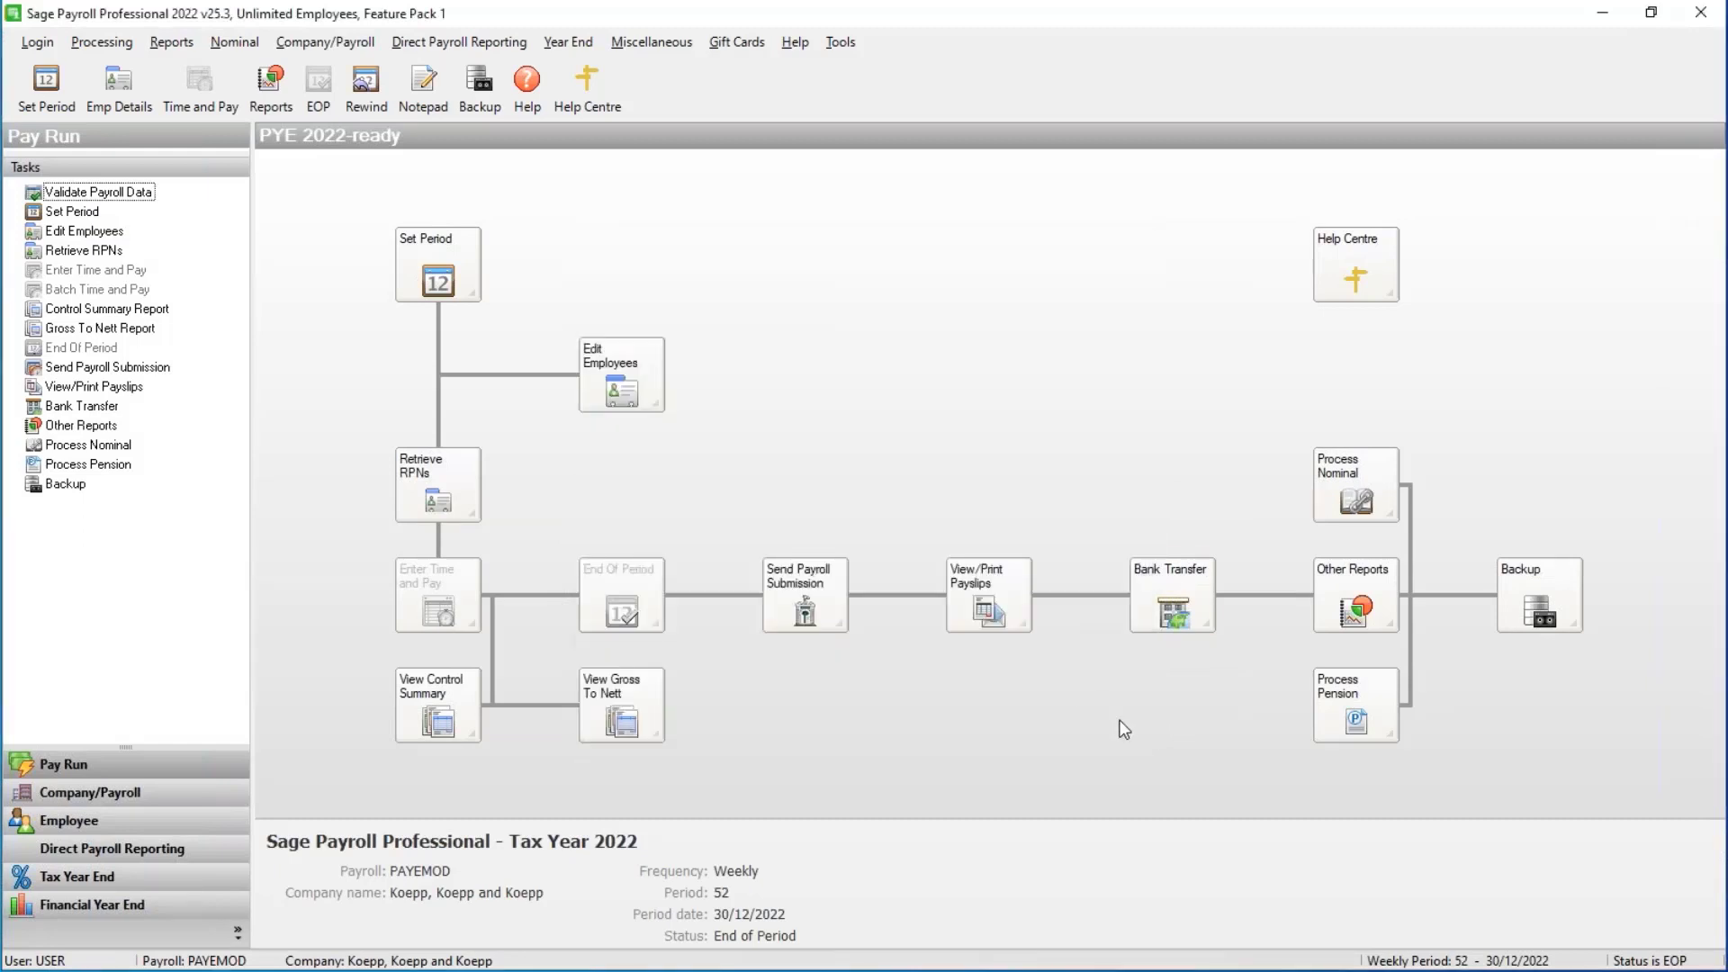
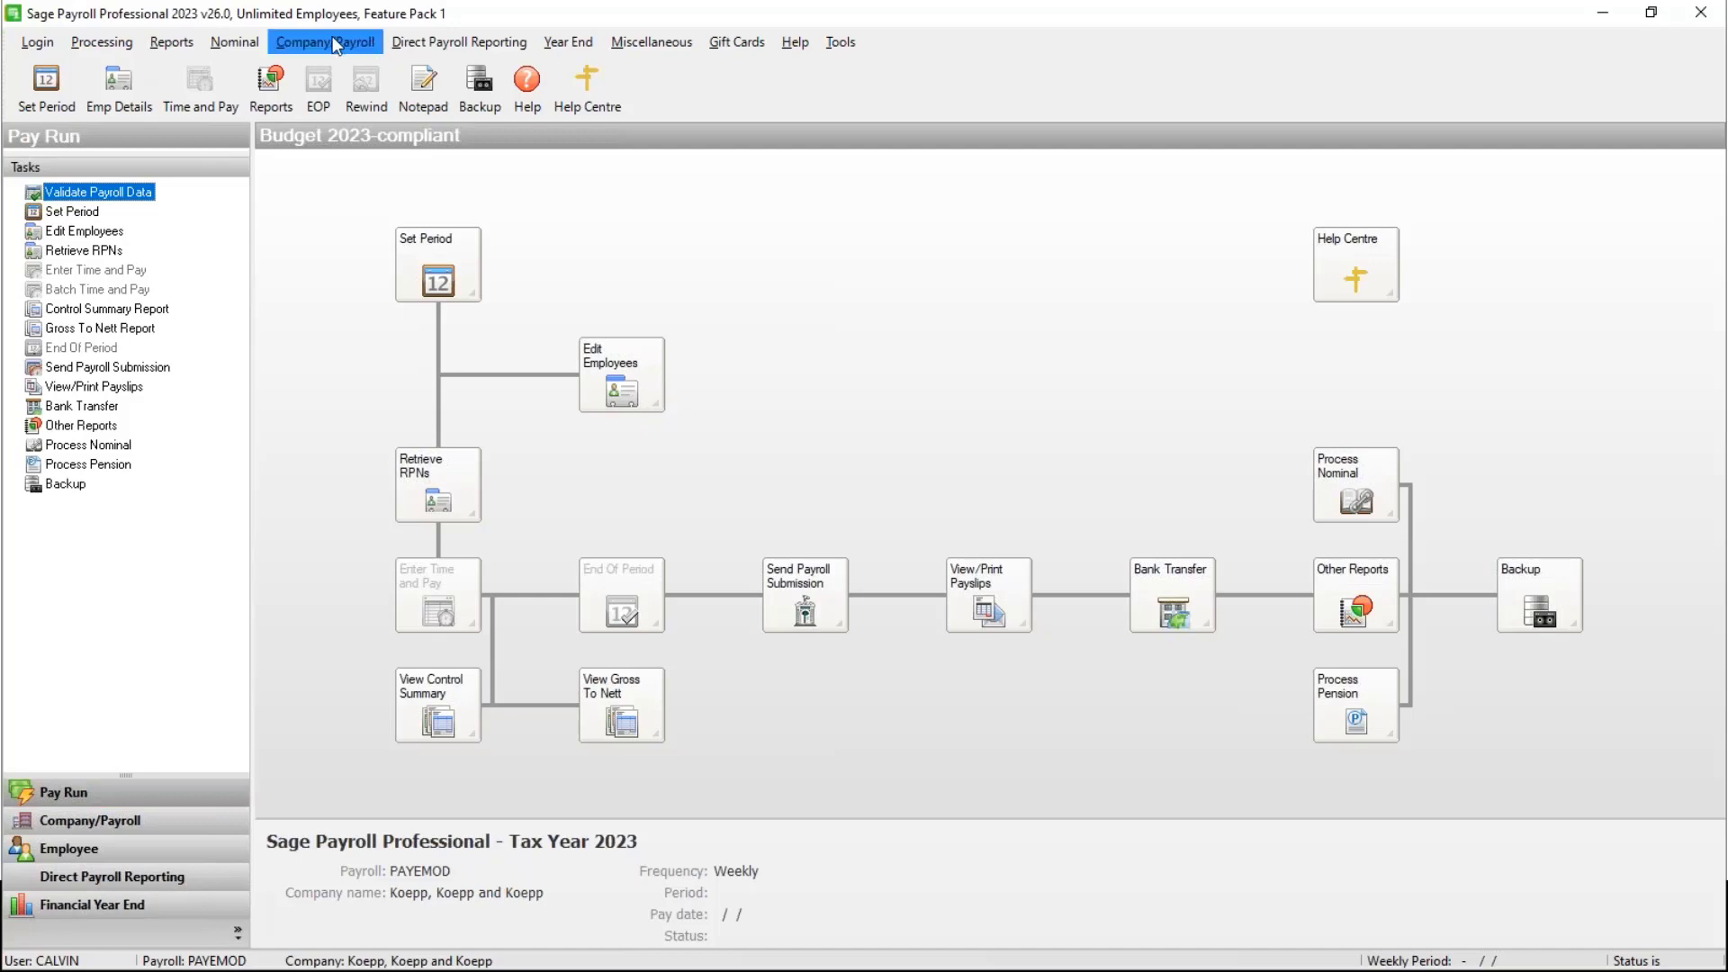
- Set the payroll frequency to Monthly in the company details and save the change
click(332, 37)
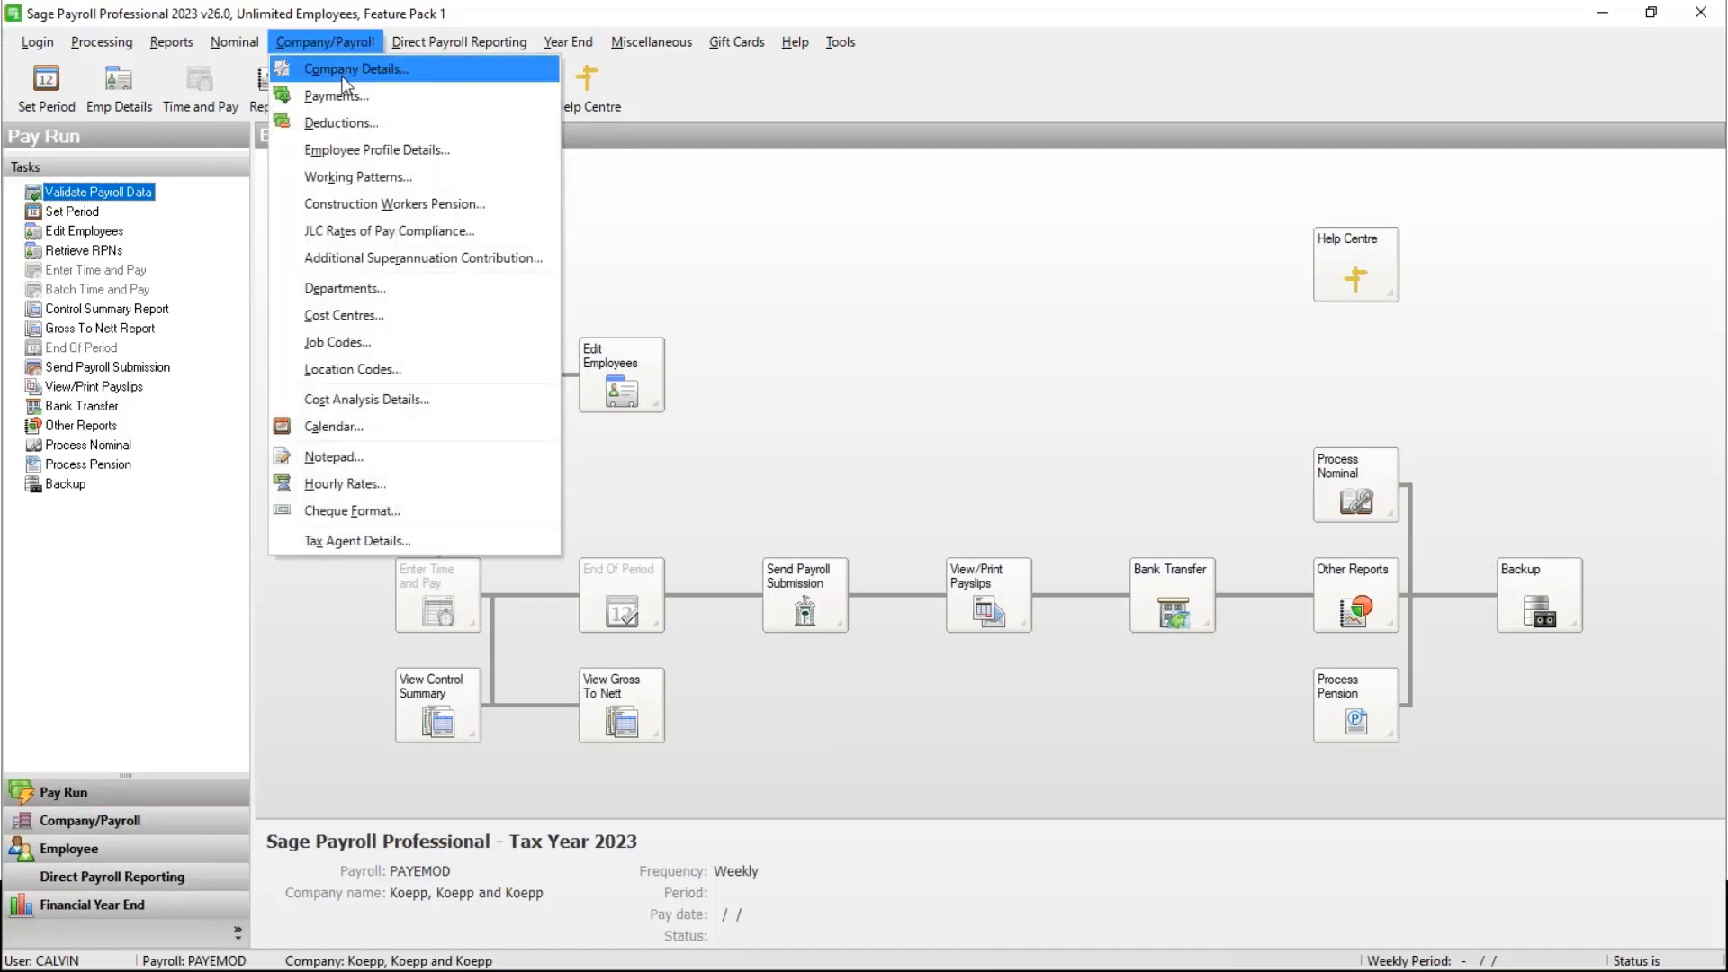
click(345, 71)
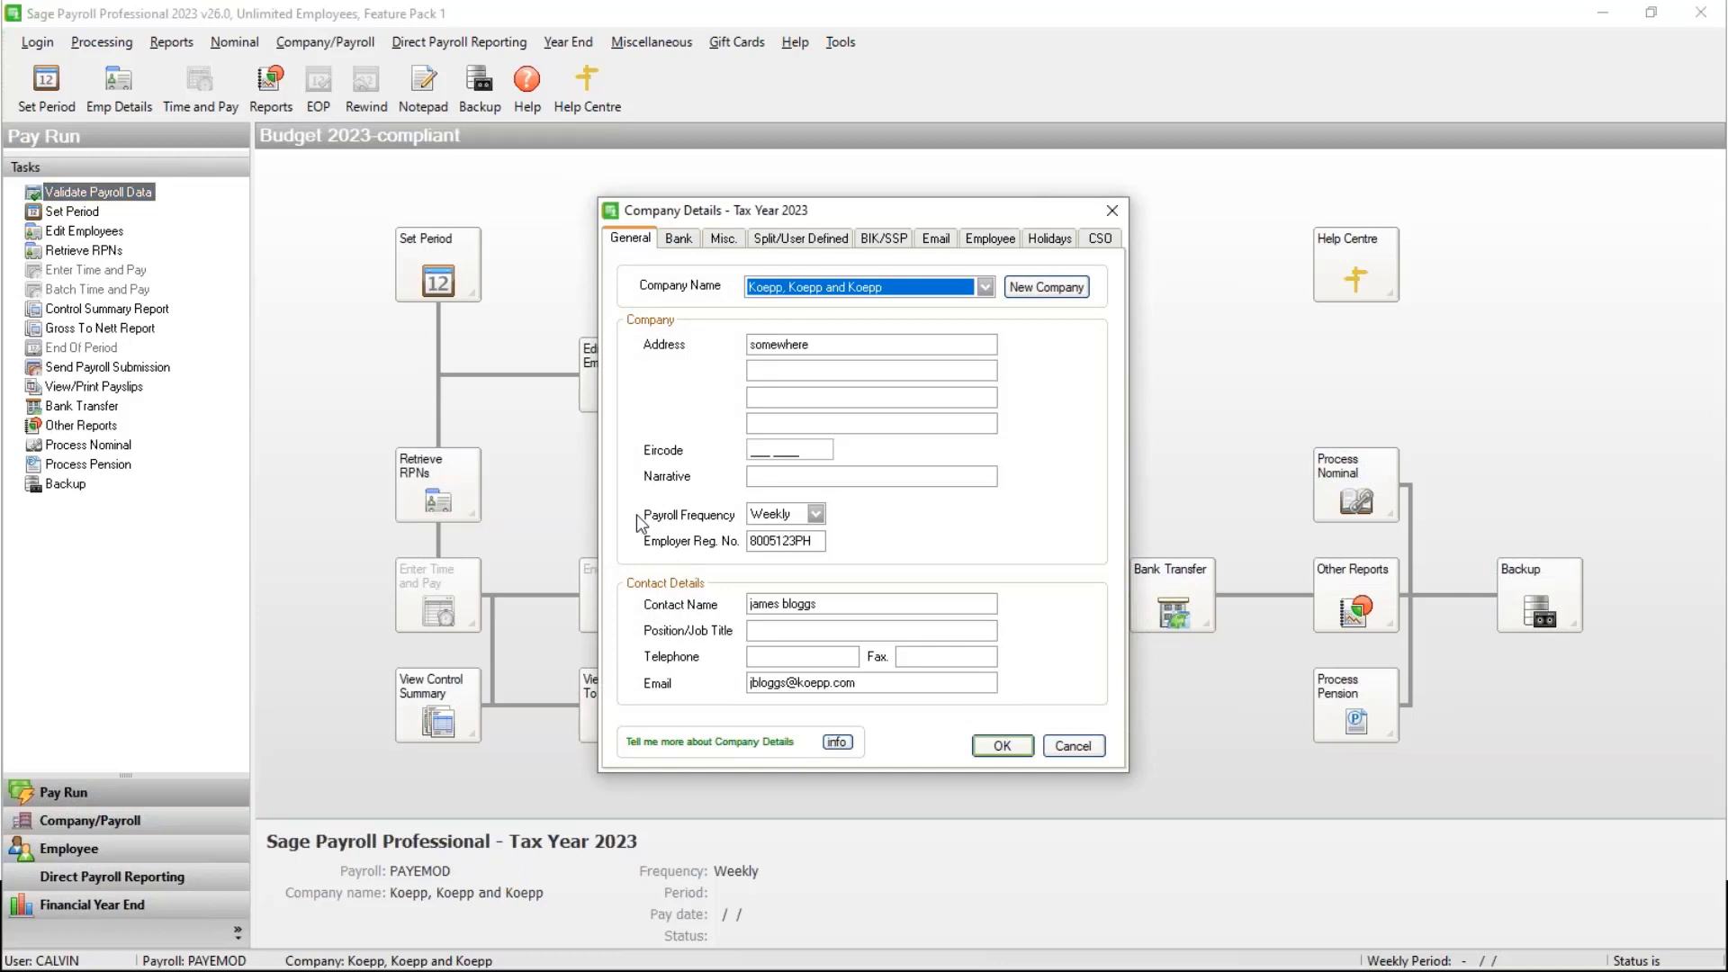
click(816, 513)
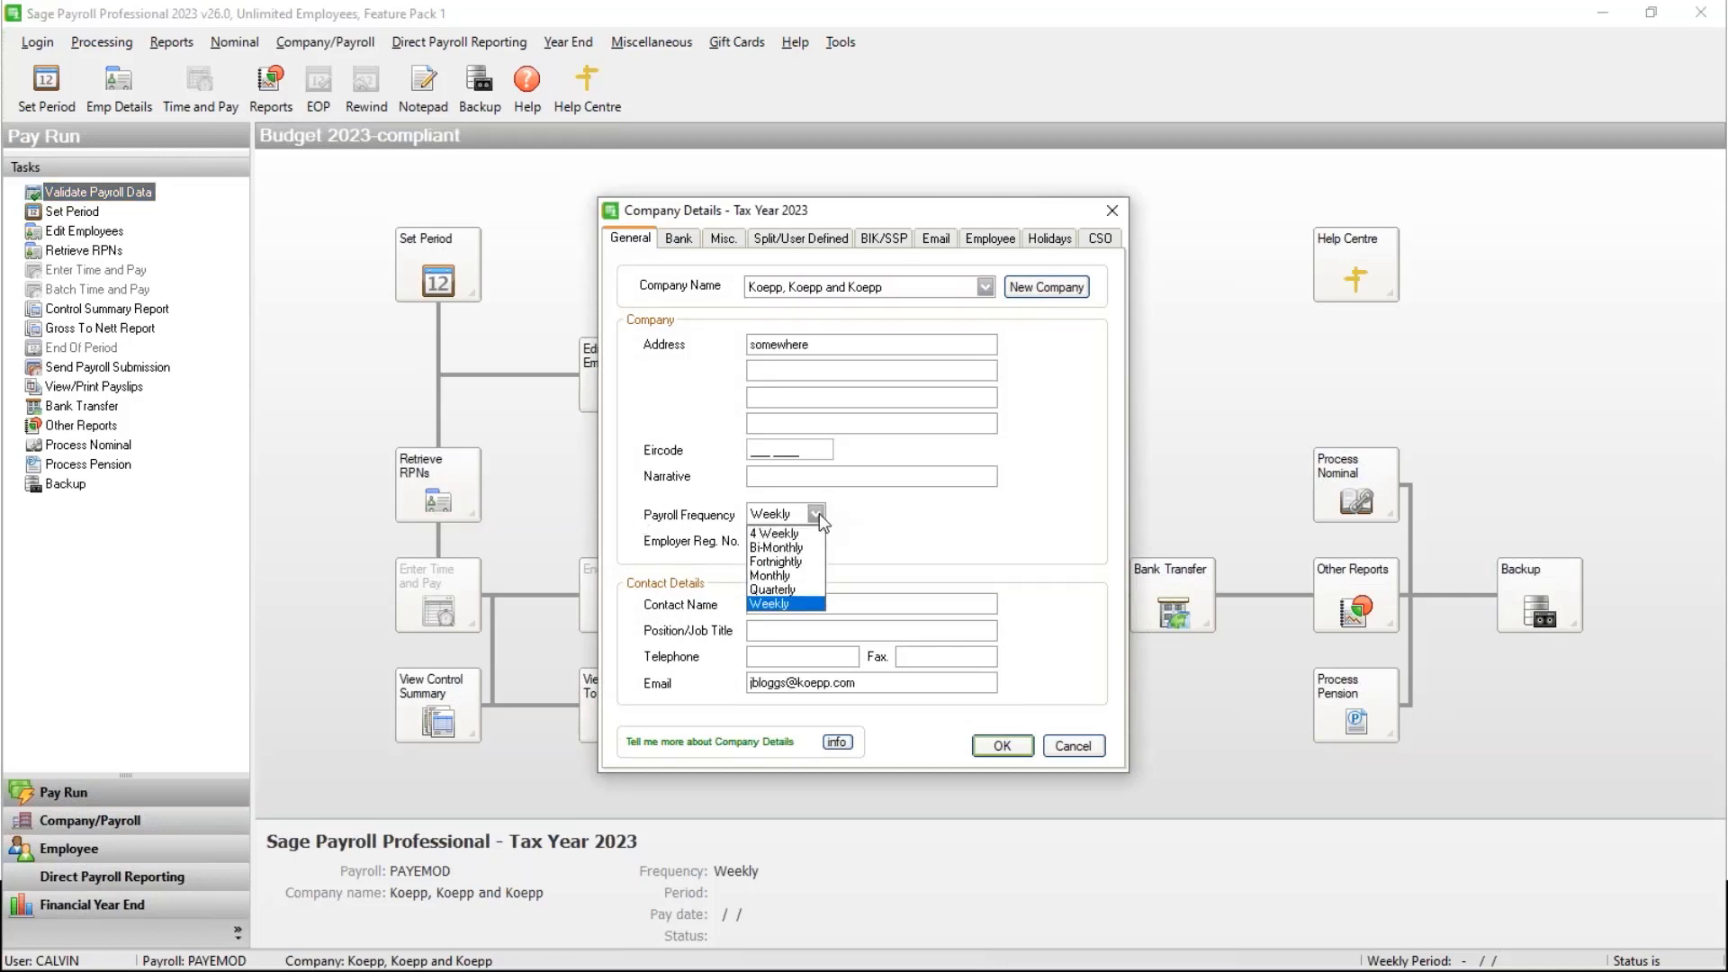
click(803, 575)
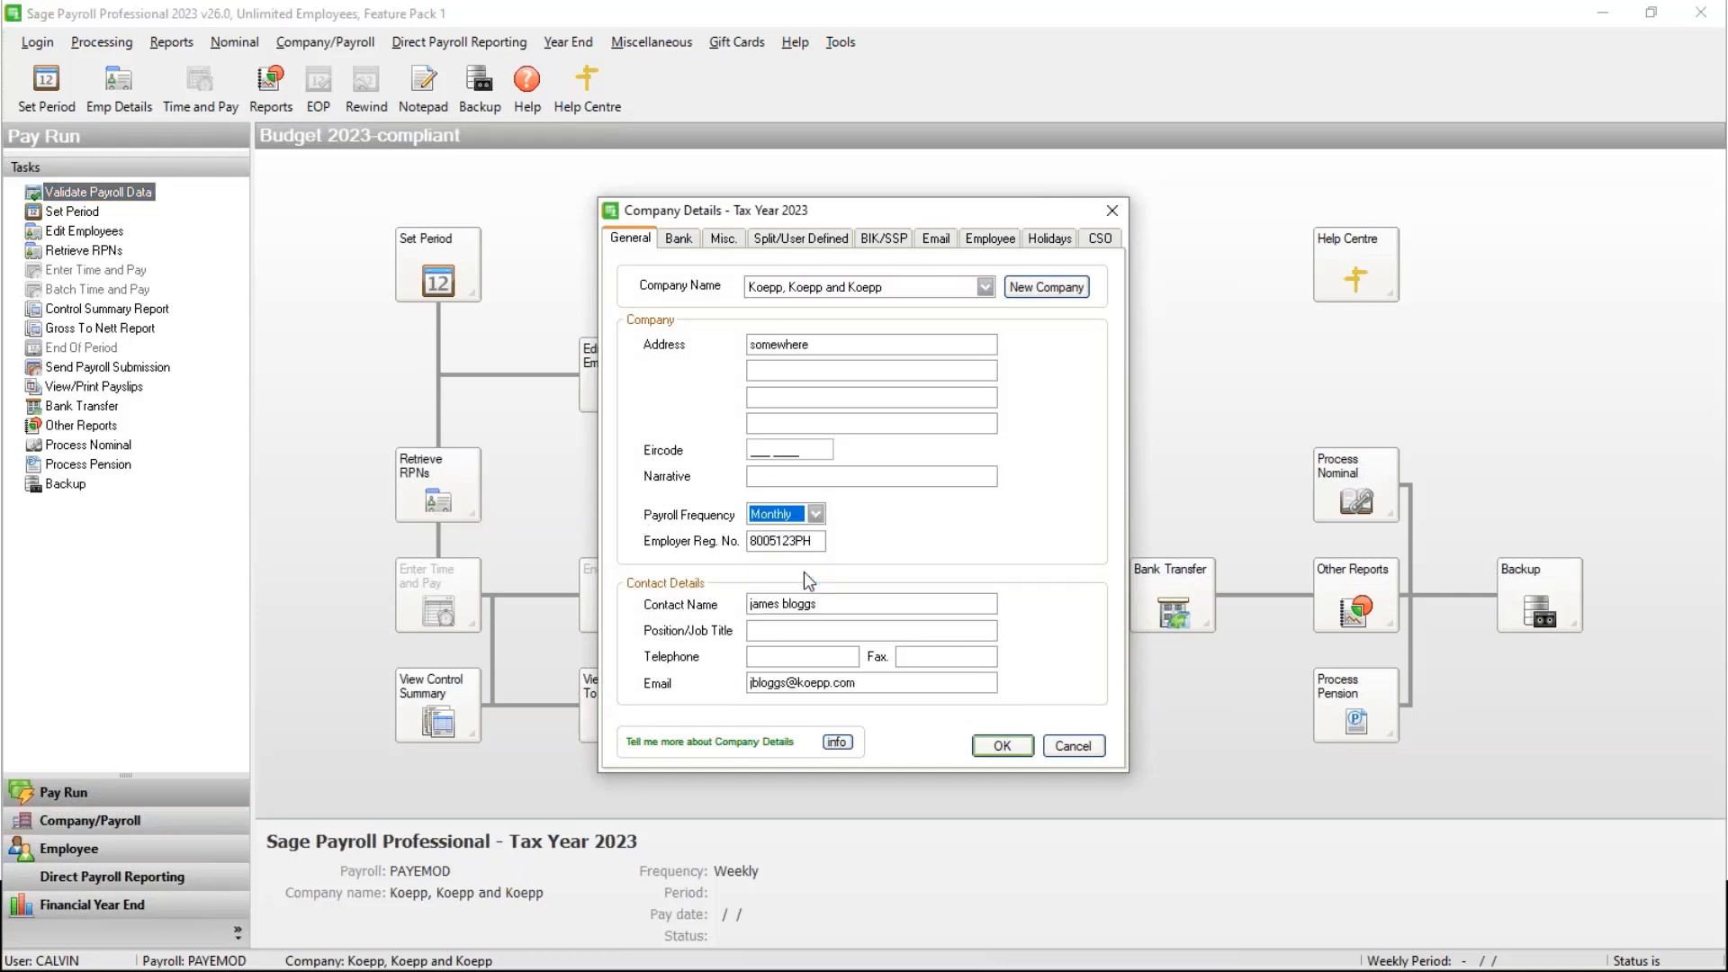
click(814, 515)
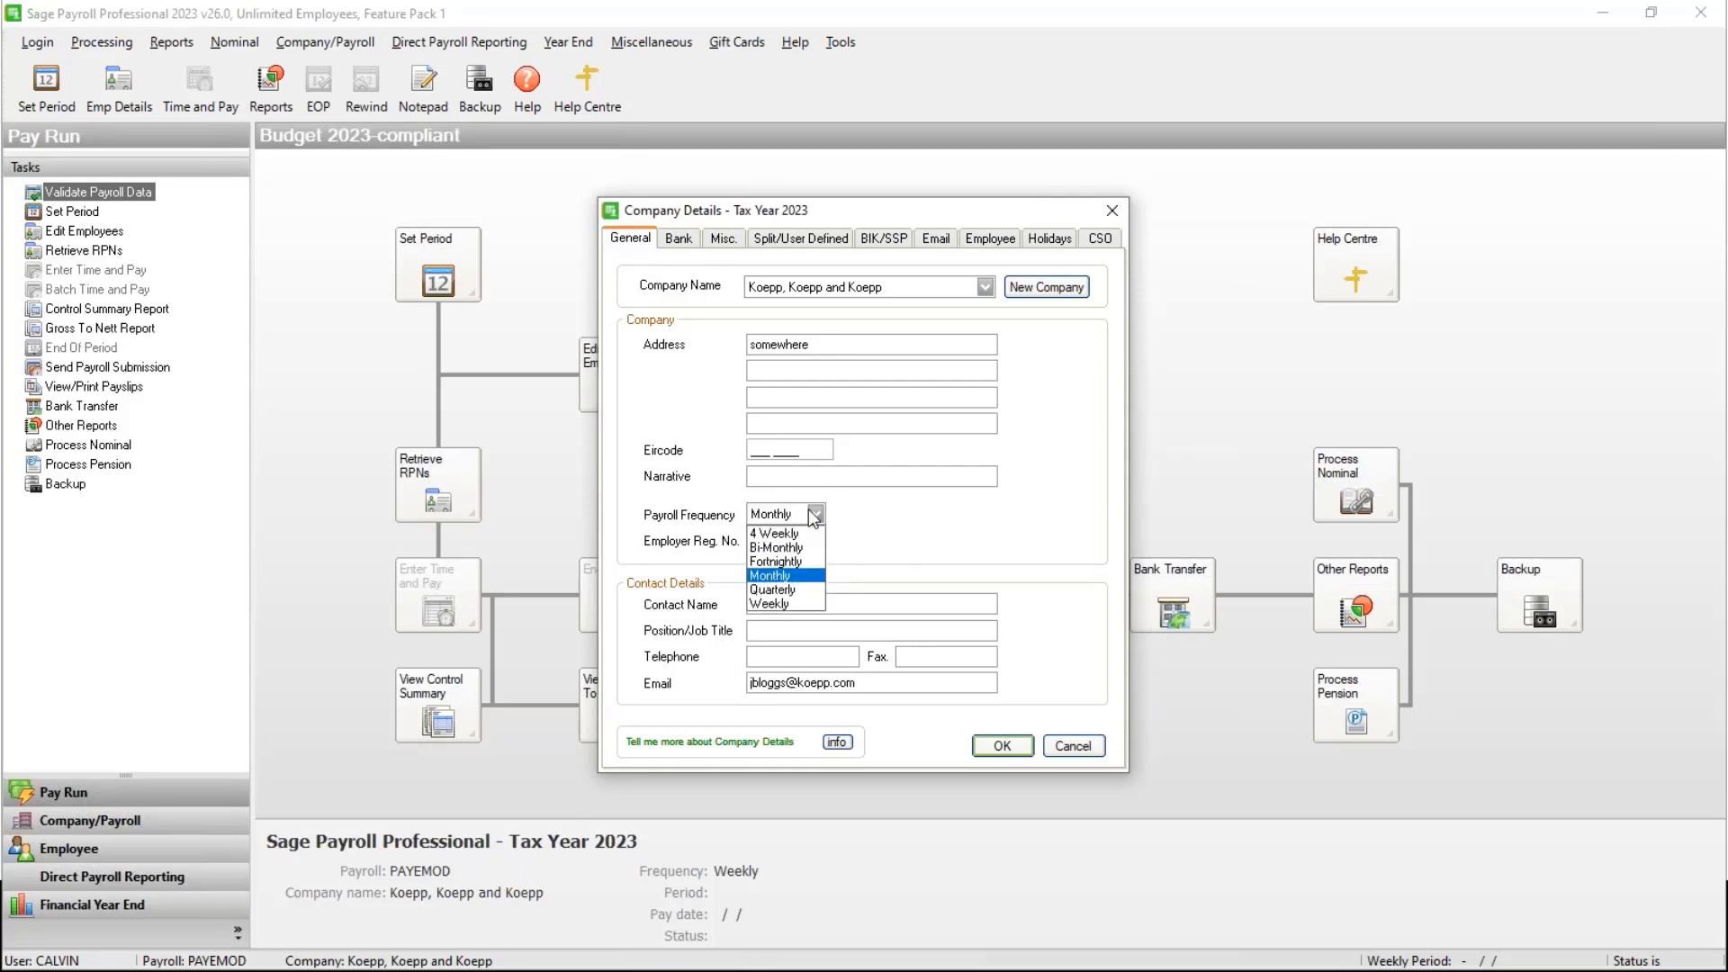
click(925, 521)
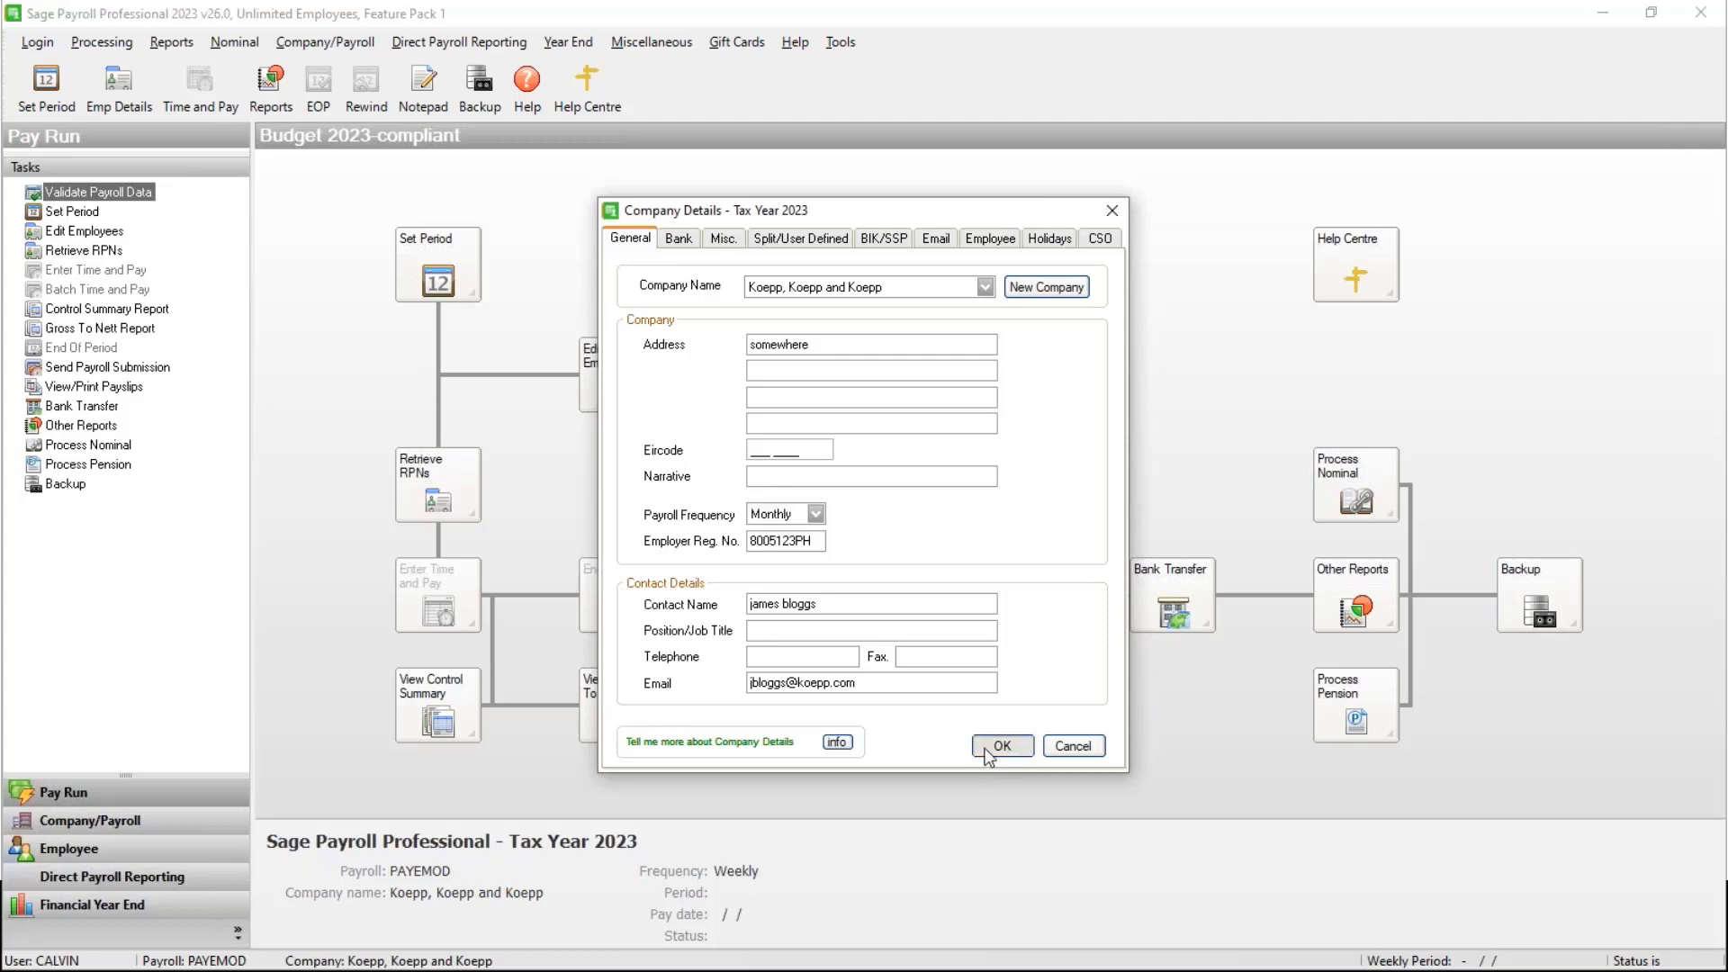
click(990, 746)
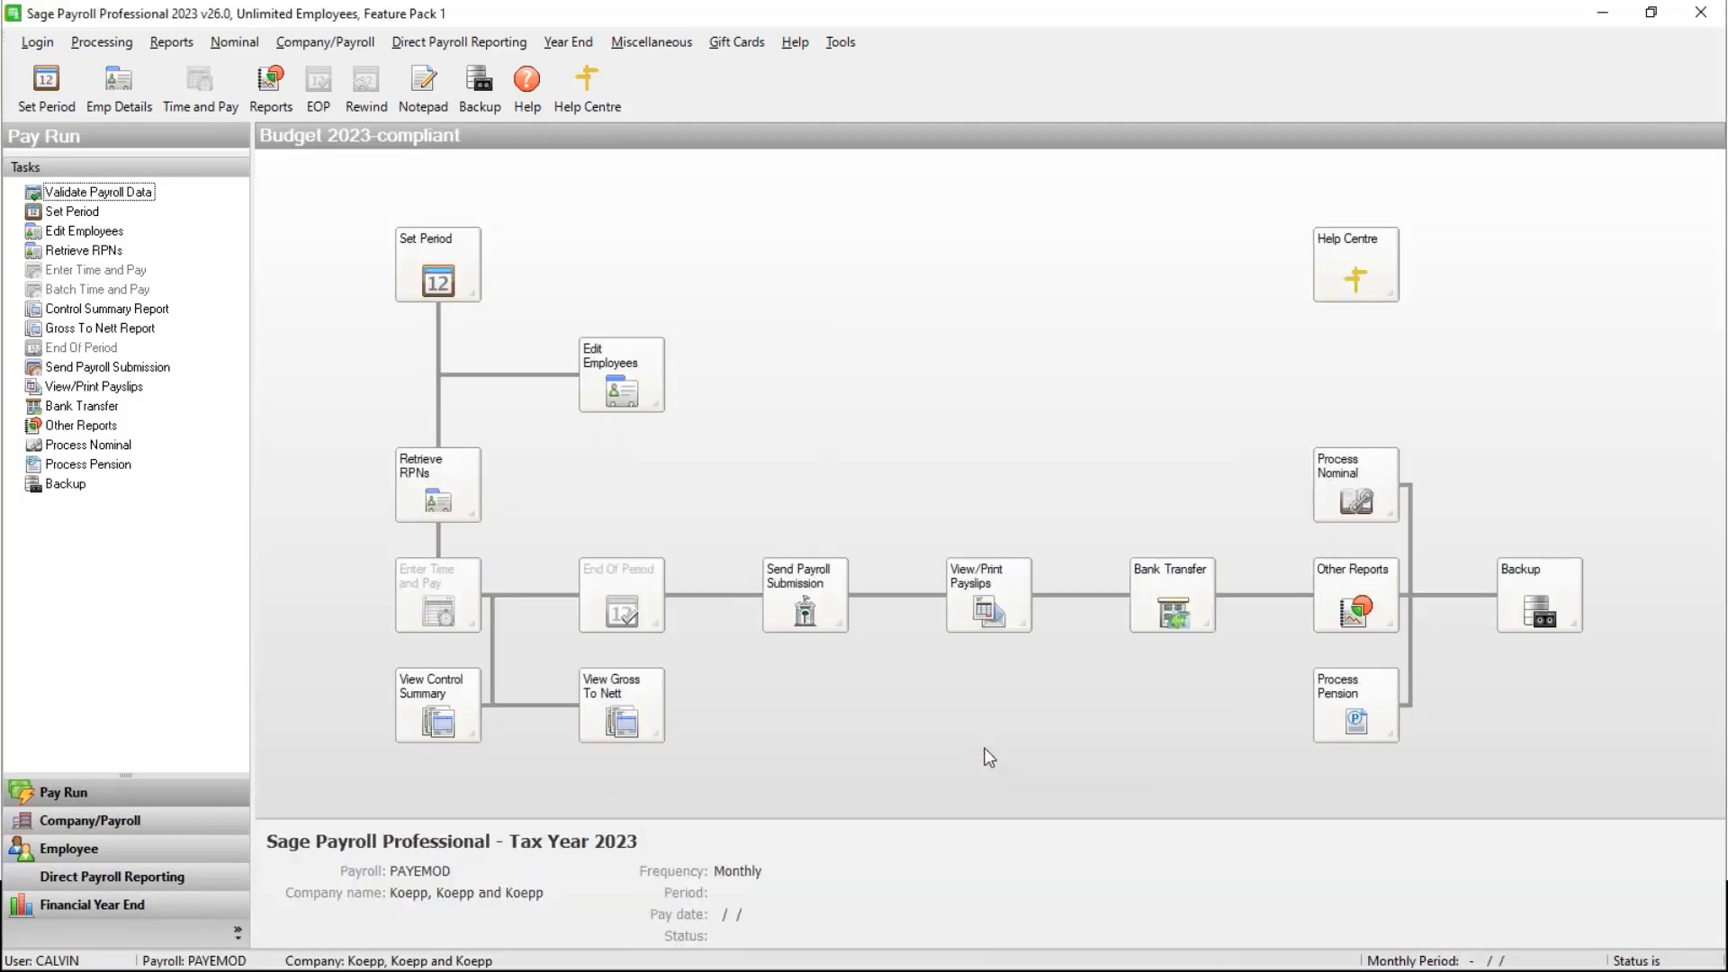
- Start the payroll calendar without clearing down the financial year balances, acknowledging the clear-down warning
click(325, 42)
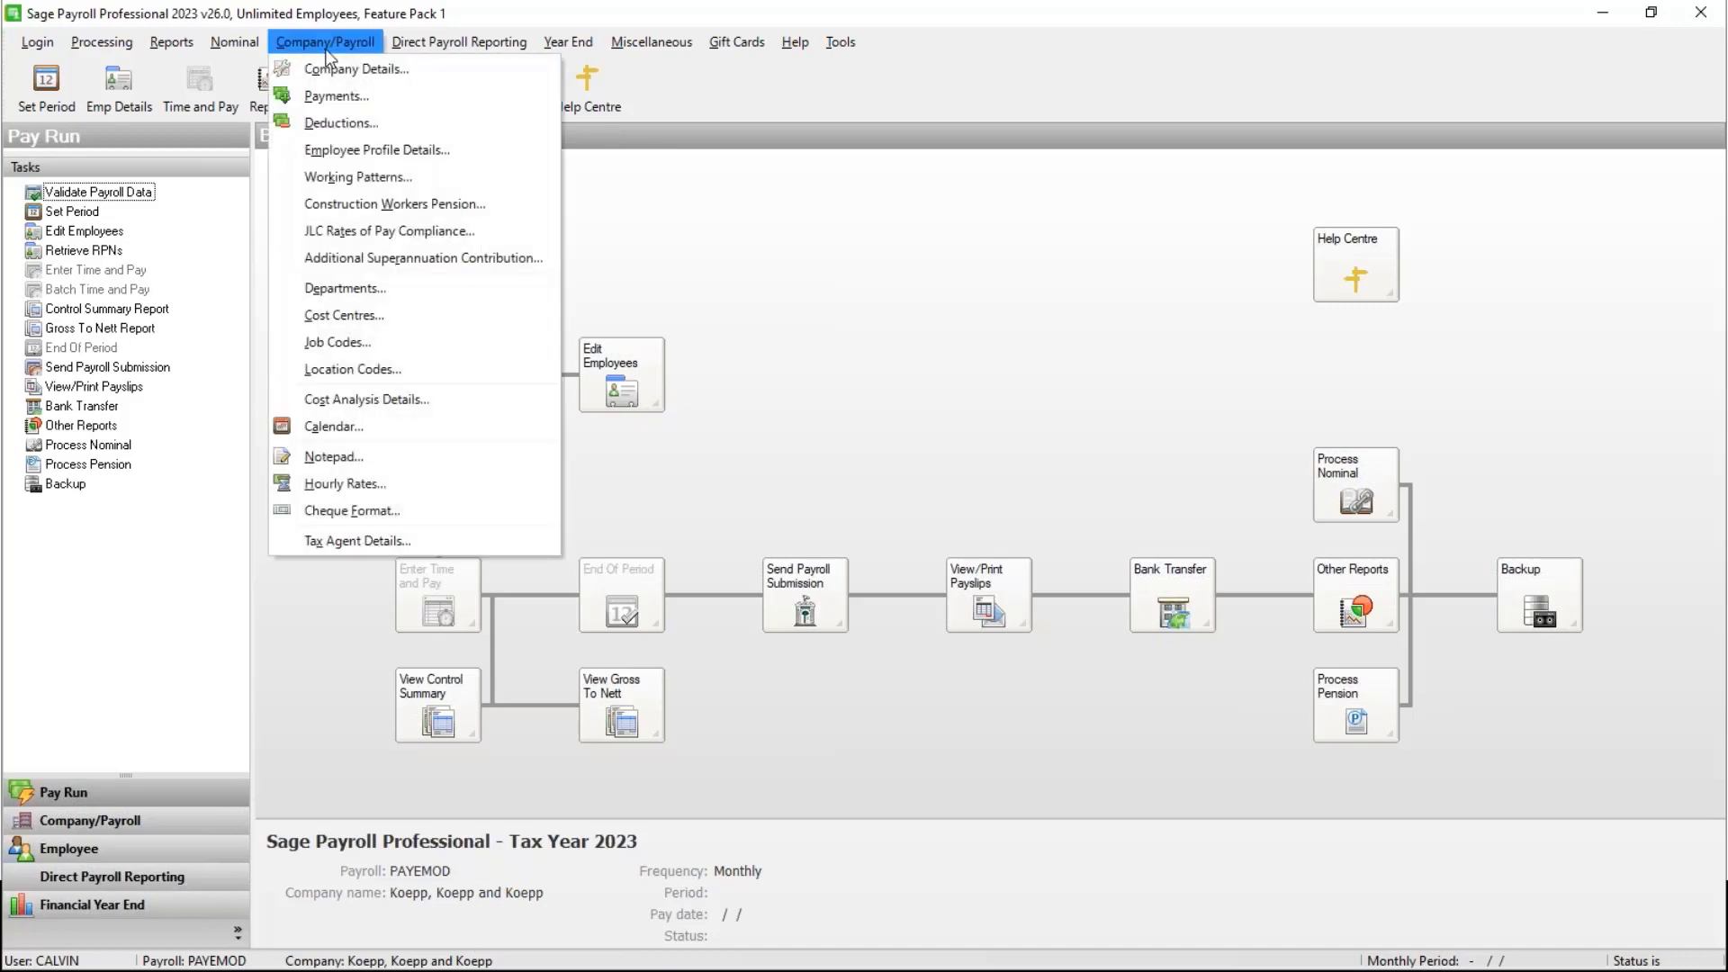
click(378, 429)
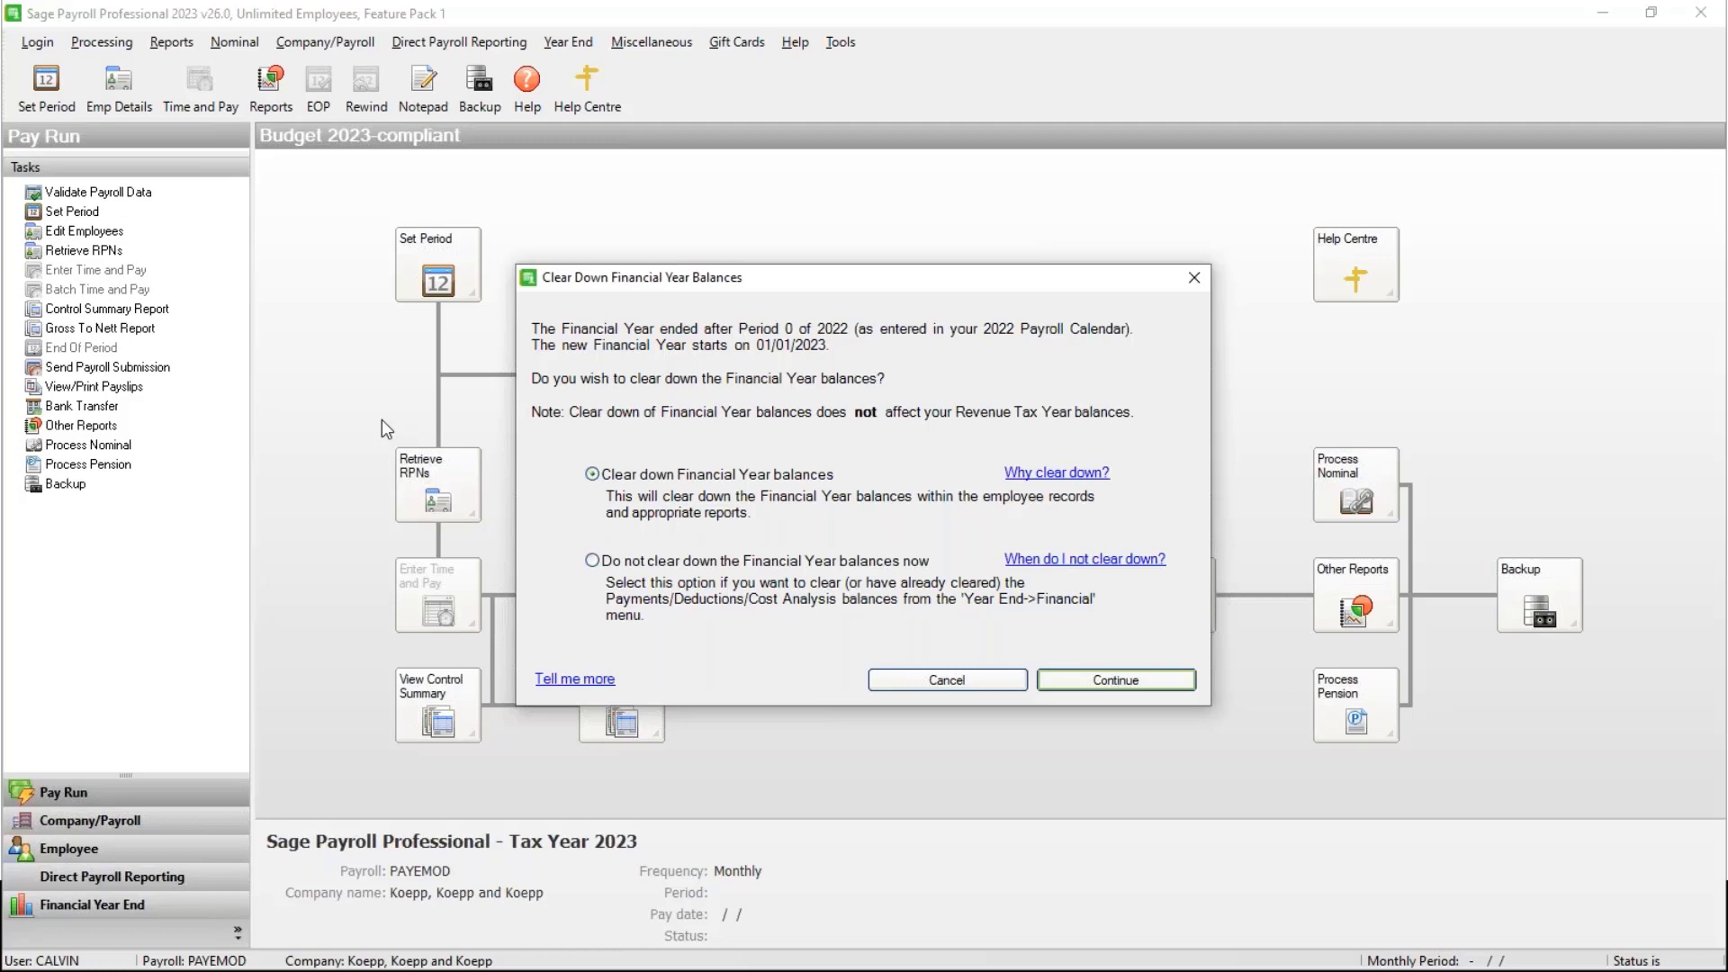
click(1088, 685)
click(1031, 528)
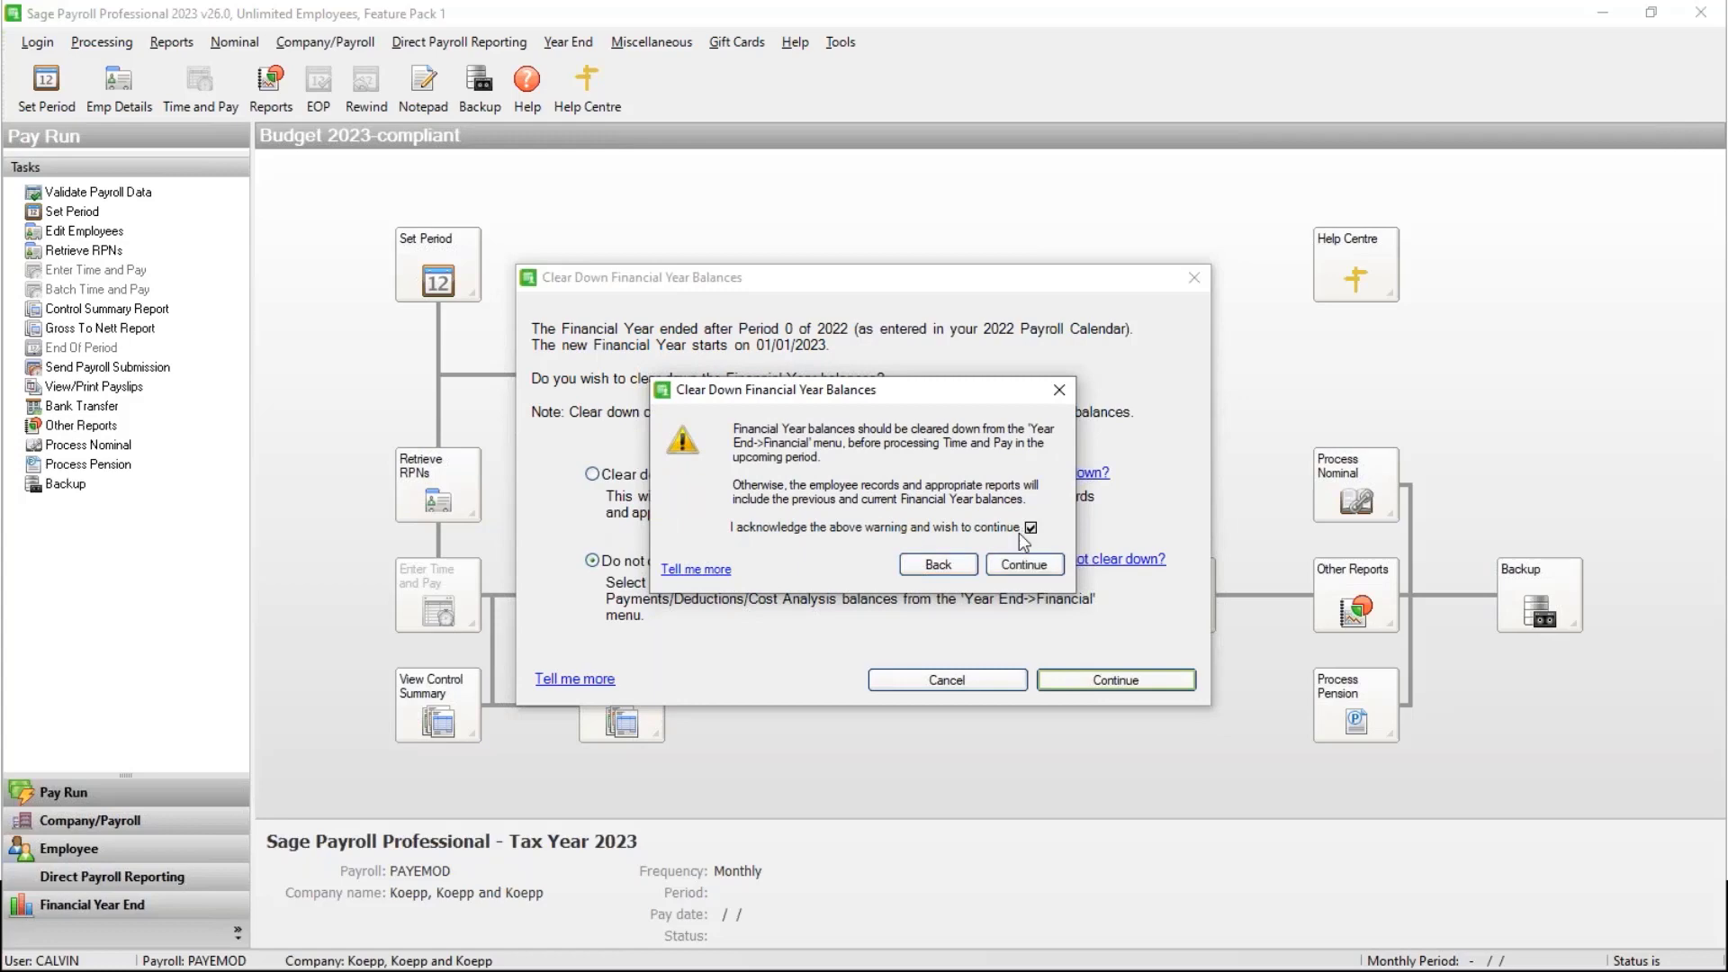
click(1015, 565)
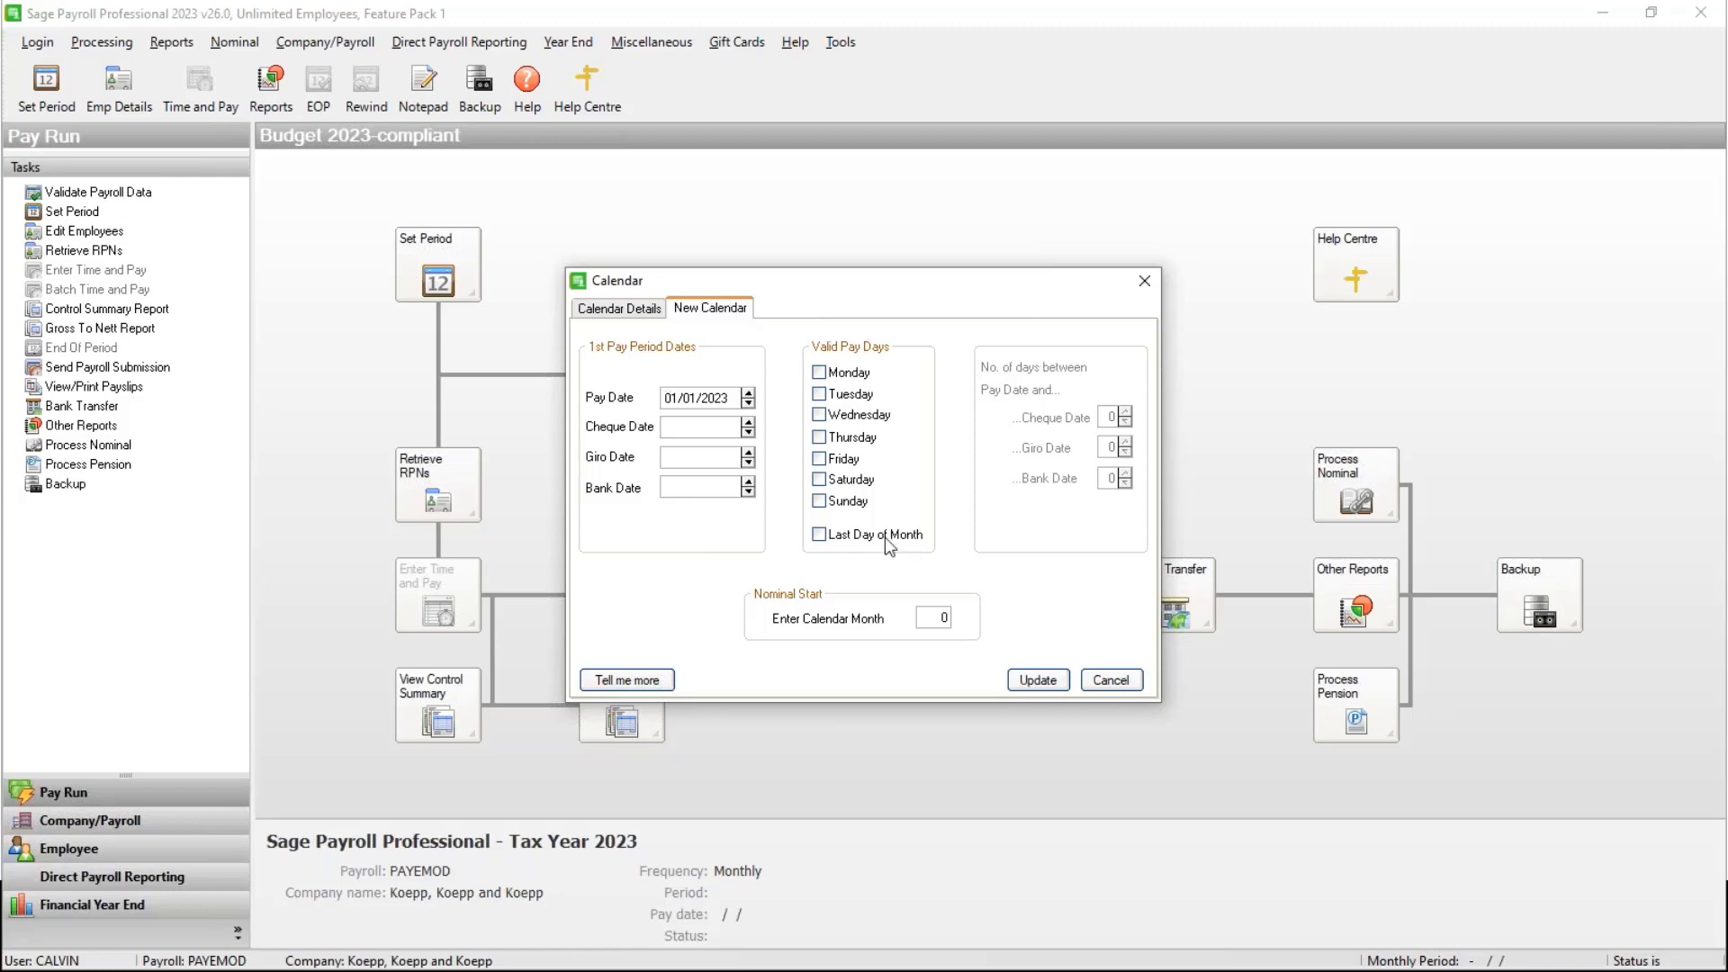
- Generate a monthly 2023 calendar paid on the last day of the month, with Monday to Friday as valid pay days
click(819, 533)
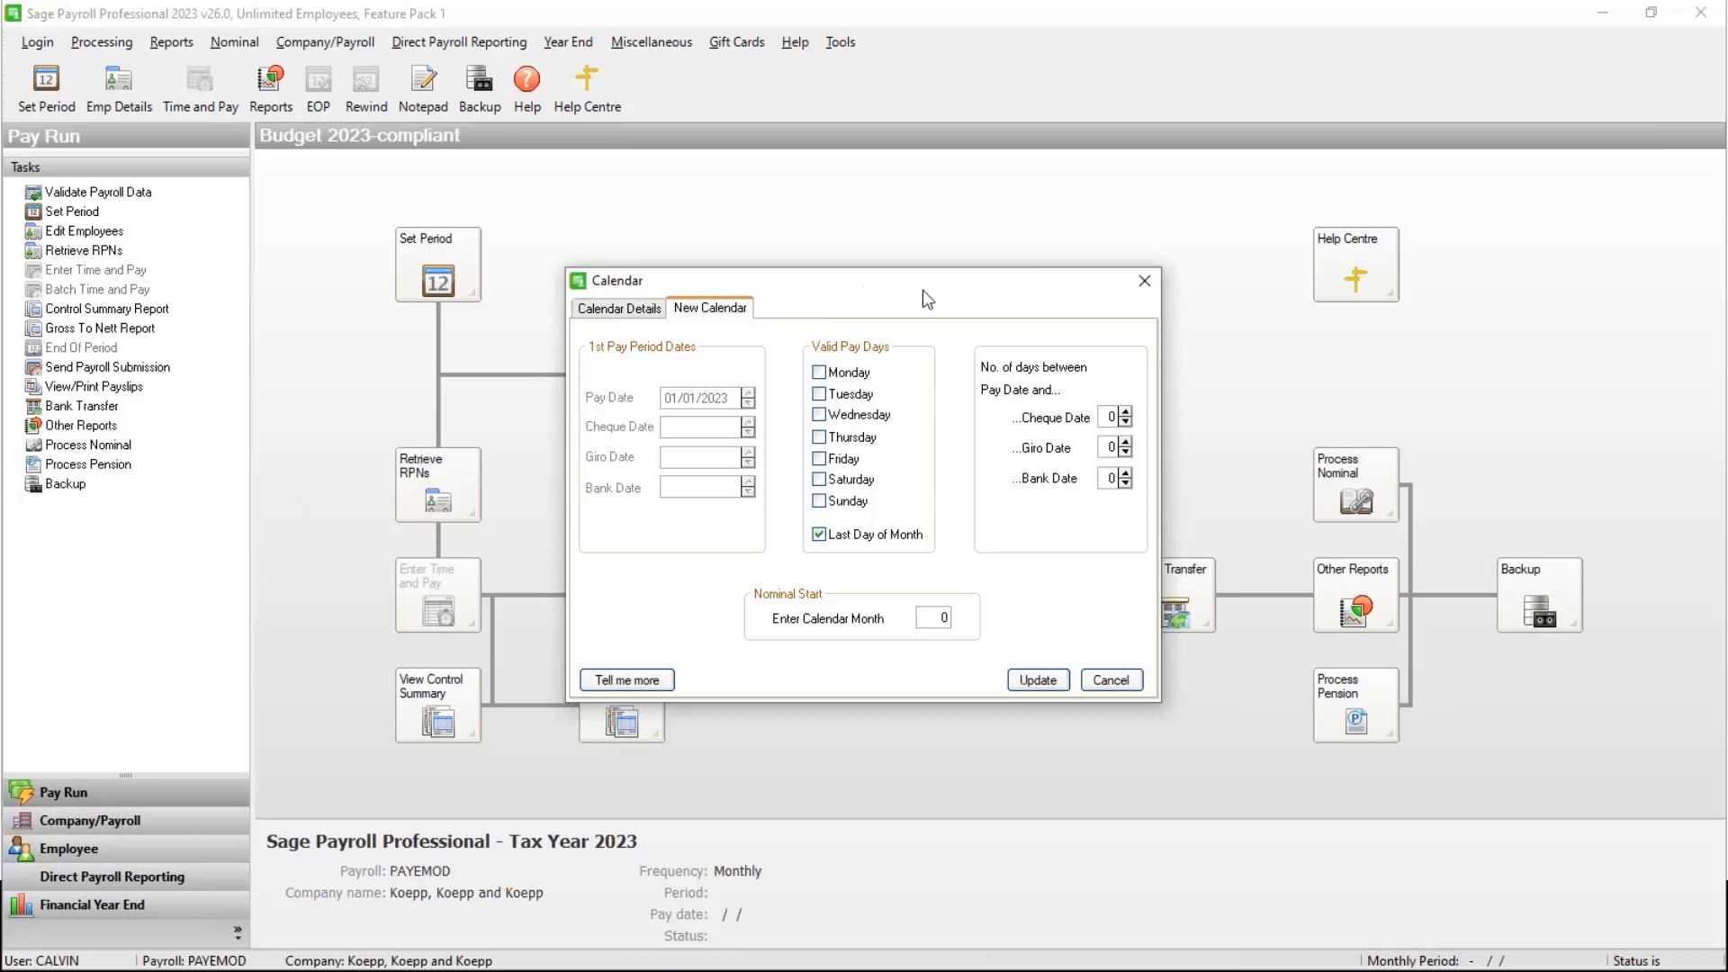
click(828, 374)
click(819, 394)
click(819, 415)
click(819, 438)
click(820, 459)
click(1037, 684)
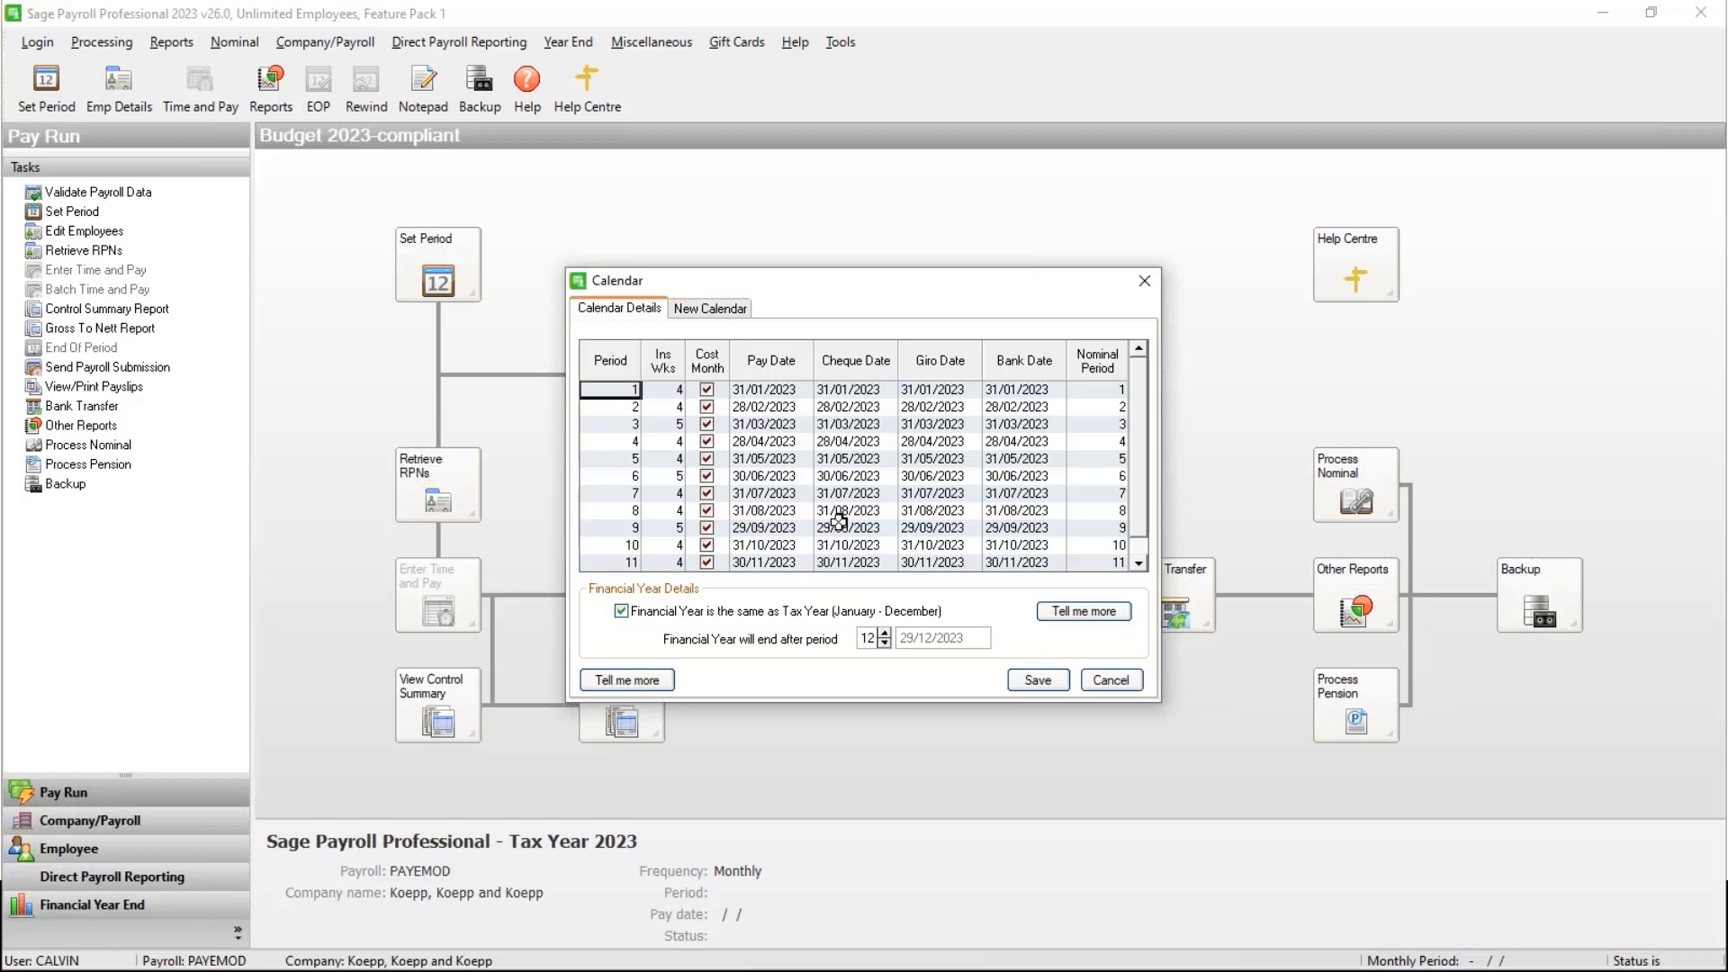
- Try an earlier financial year end that differs from the tax year in the monthly calendar, and abandon the calendar changes
scroll(838, 521, down, 1)
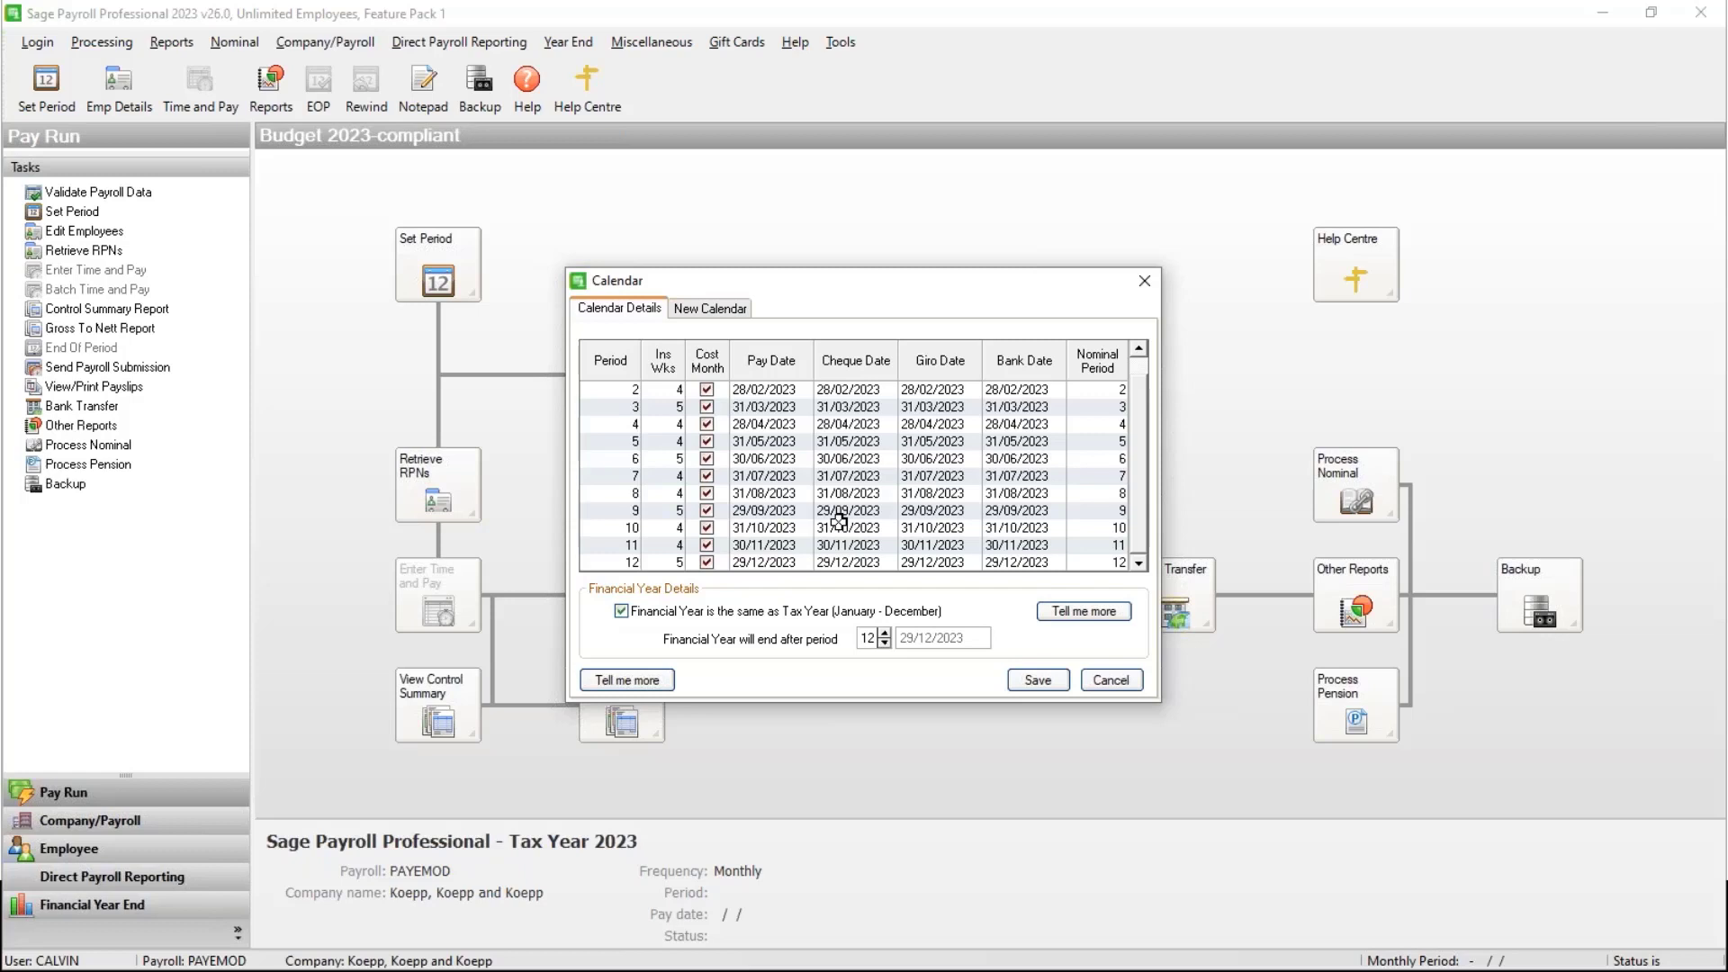
click(622, 617)
click(885, 644)
click(885, 643)
click(884, 643)
click(885, 644)
click(885, 644)
click(710, 611)
click(1113, 680)
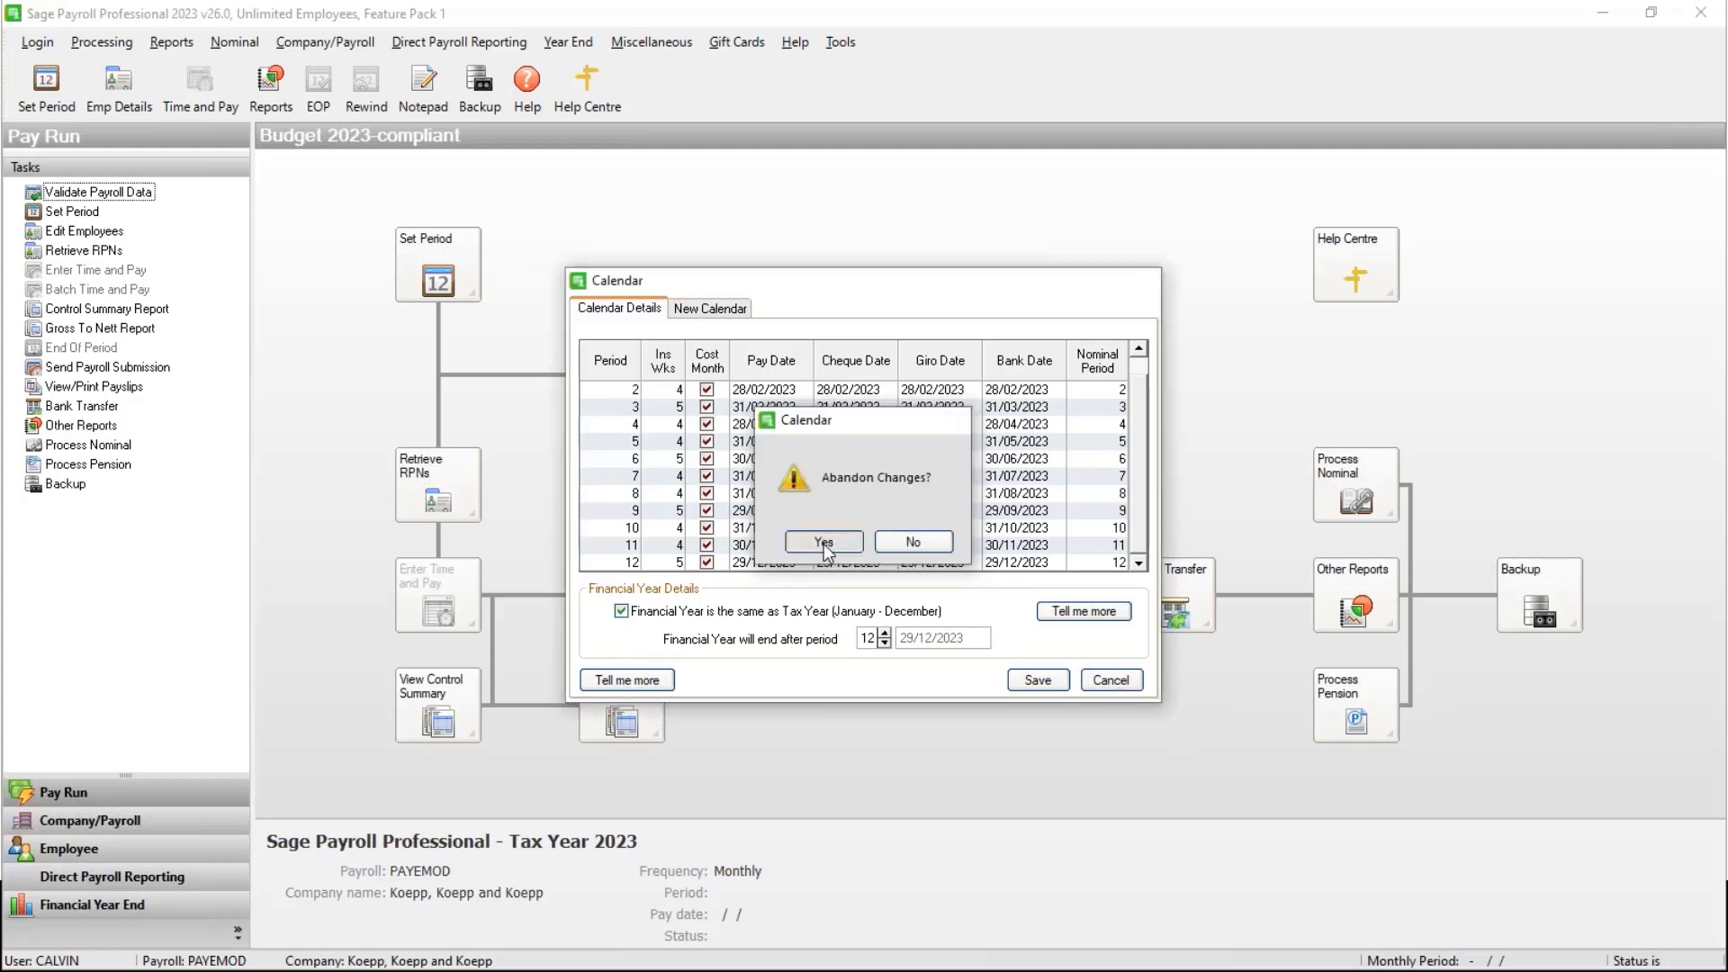
click(823, 541)
- Set the payroll frequency back to Weekly in the company details and save the change
click(324, 42)
click(338, 68)
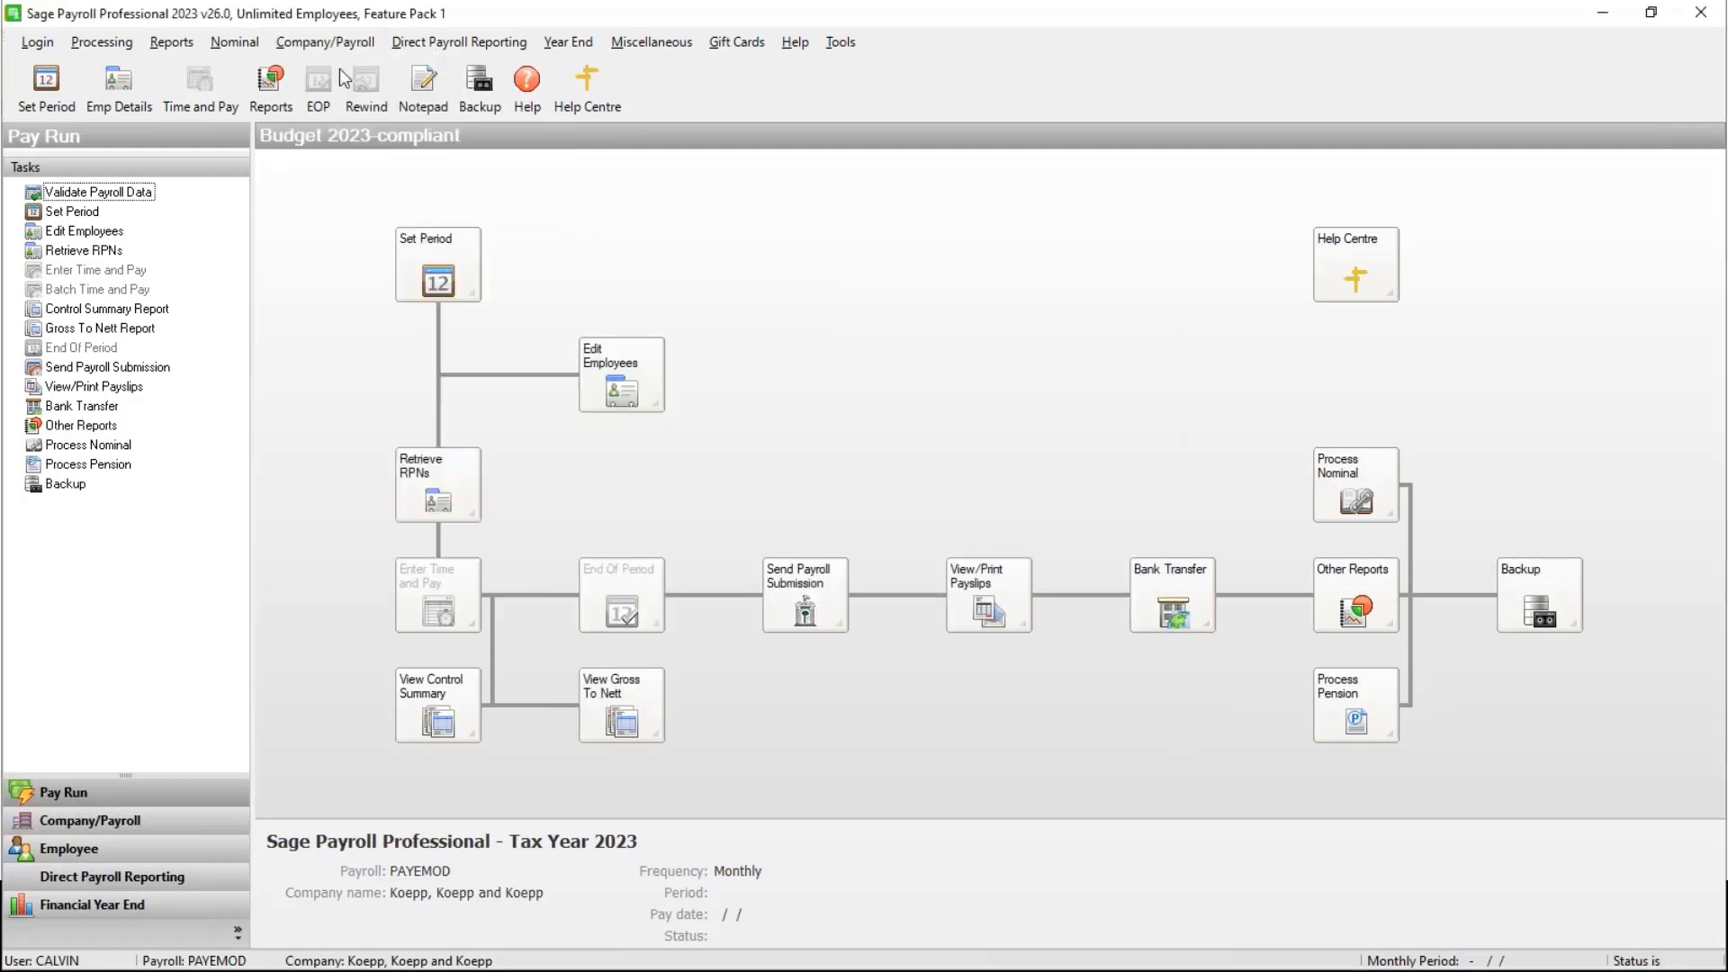
click(815, 514)
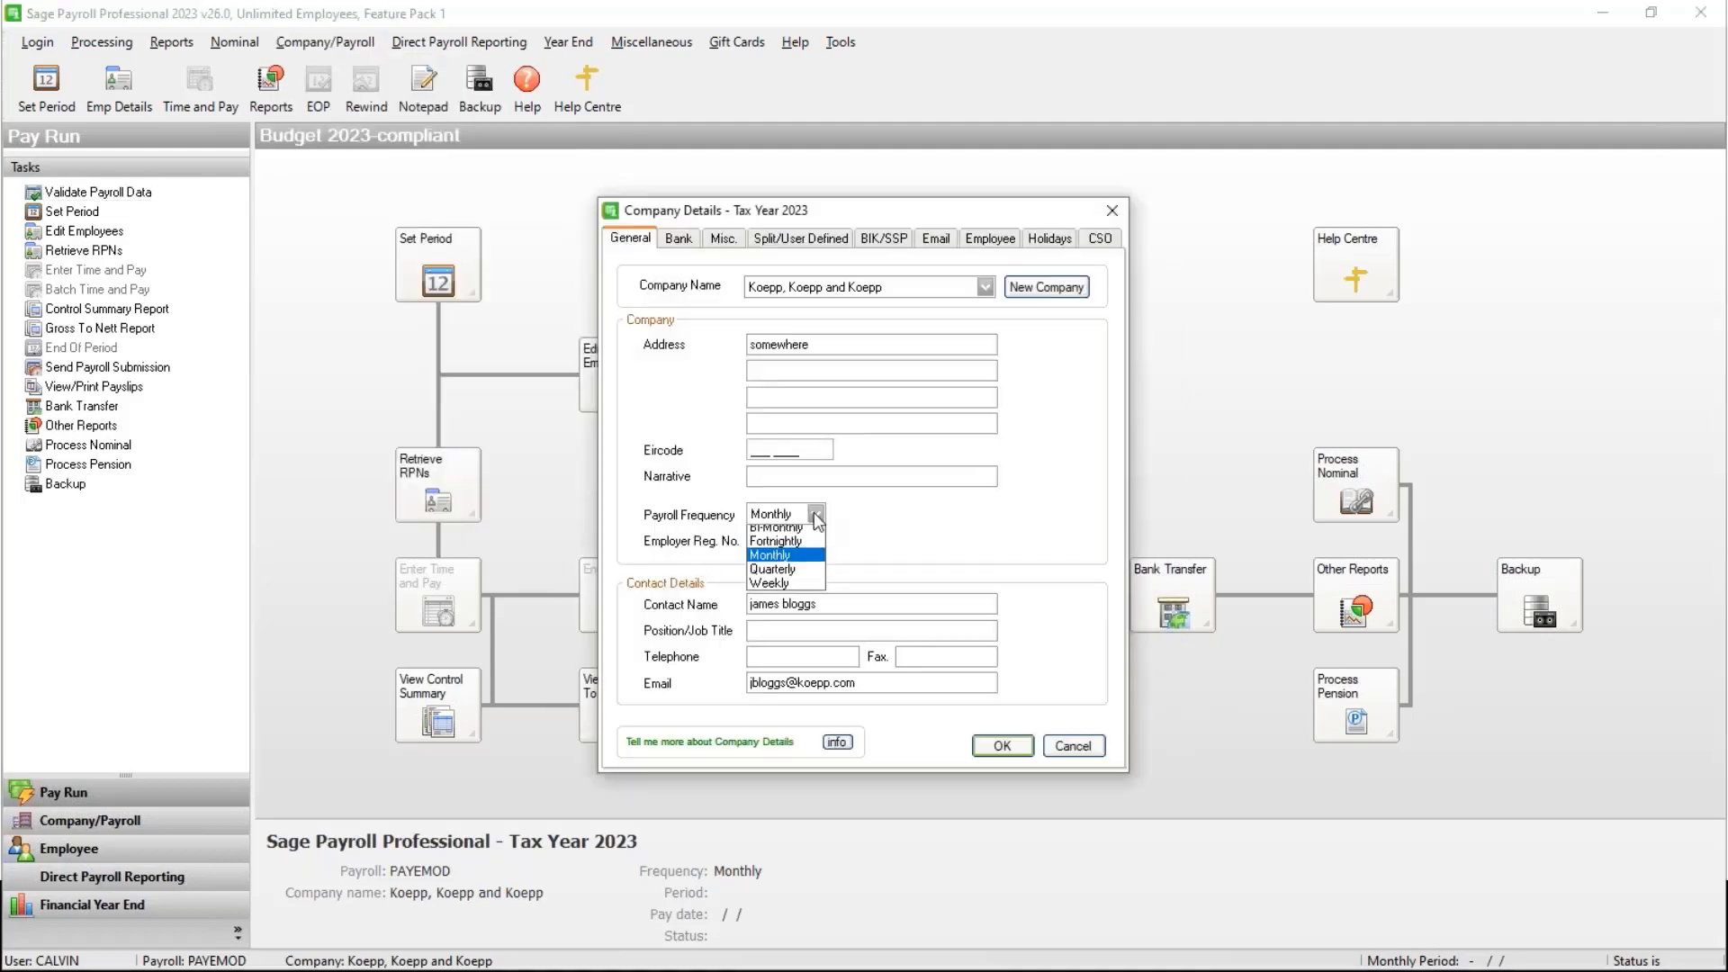
click(770, 582)
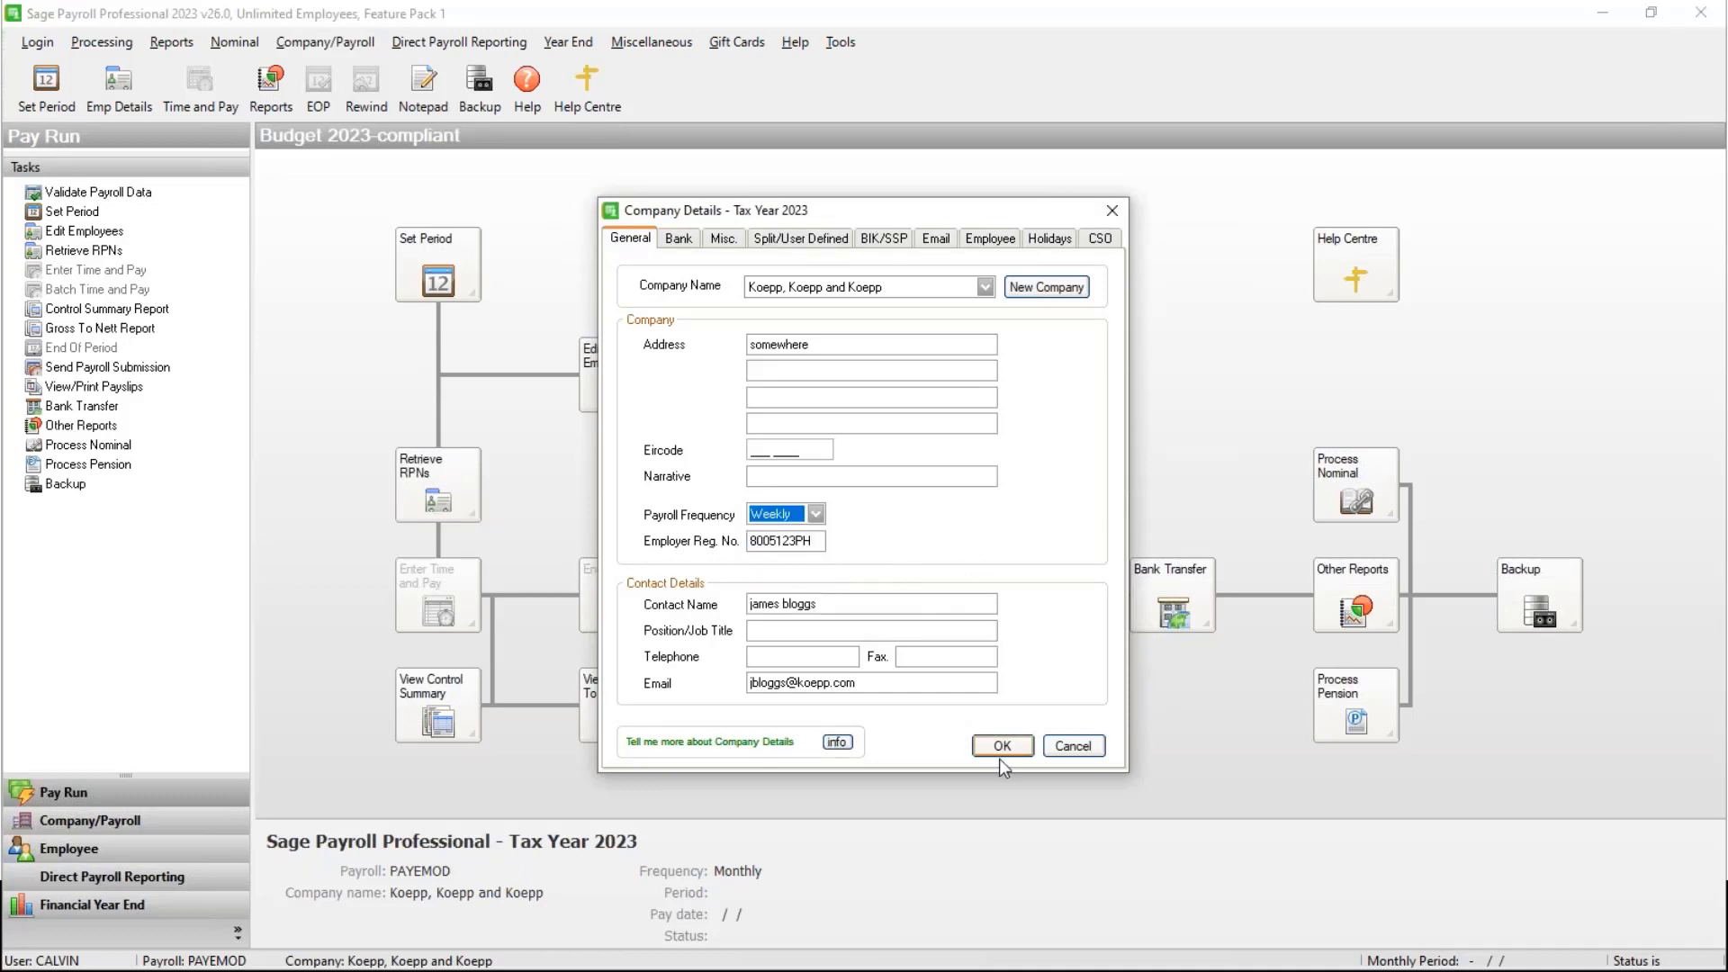
click(1002, 752)
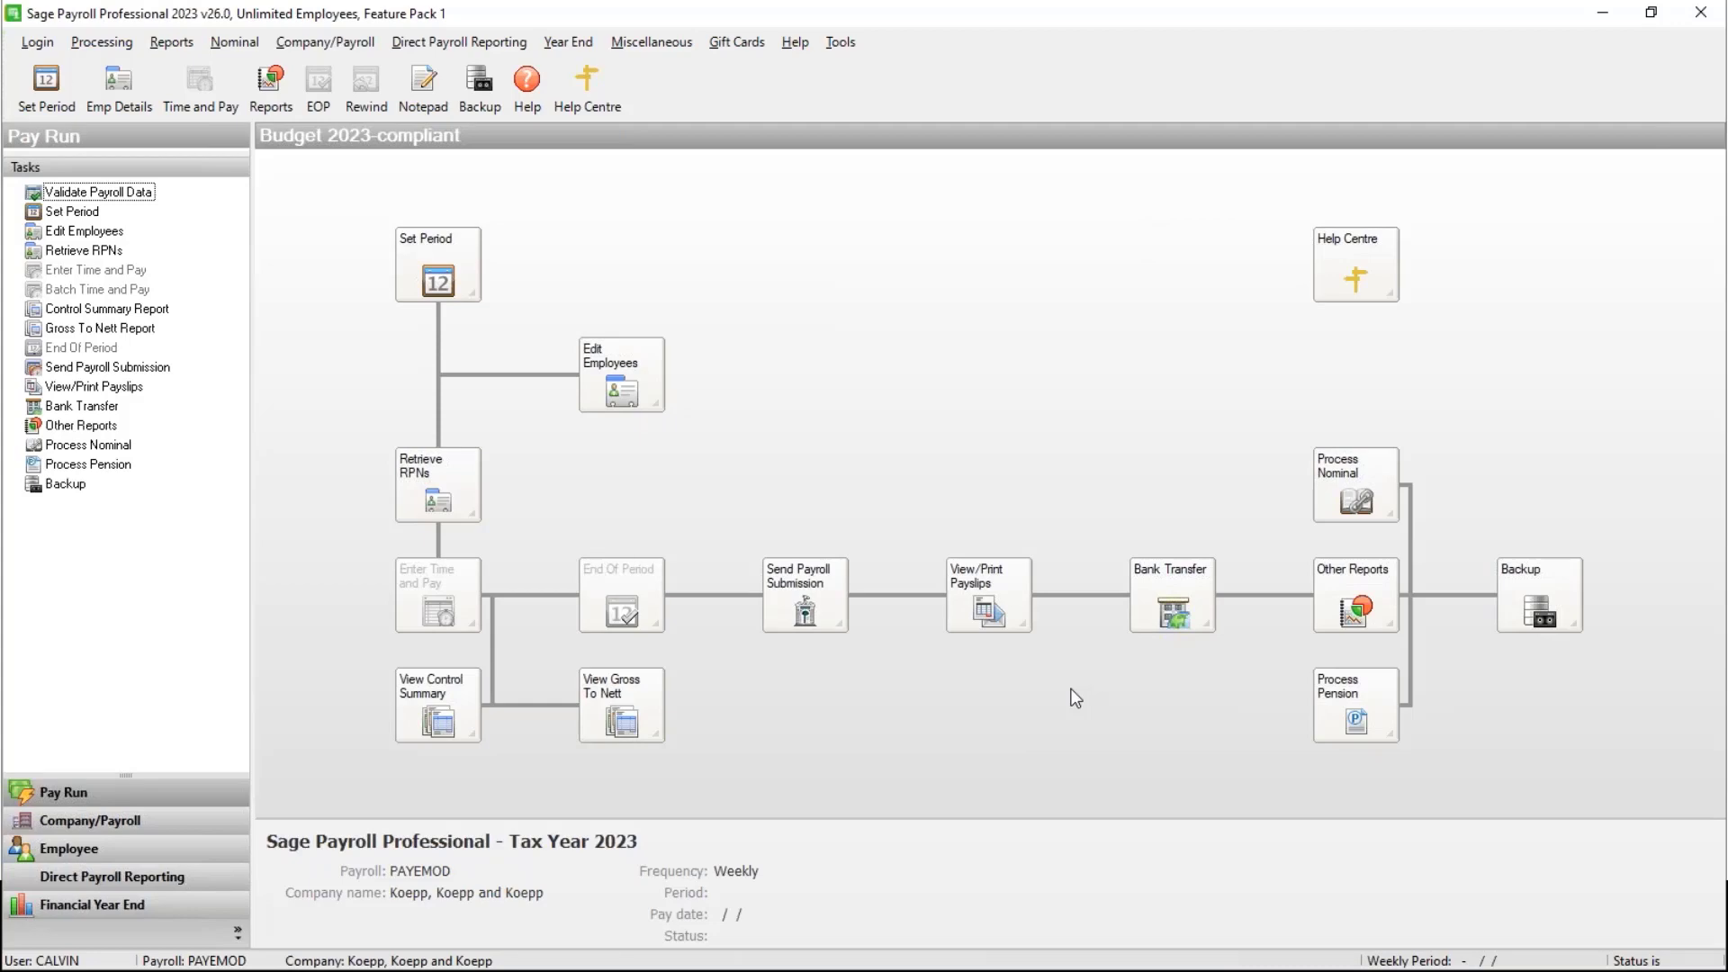
click(575, 49)
click(574, 49)
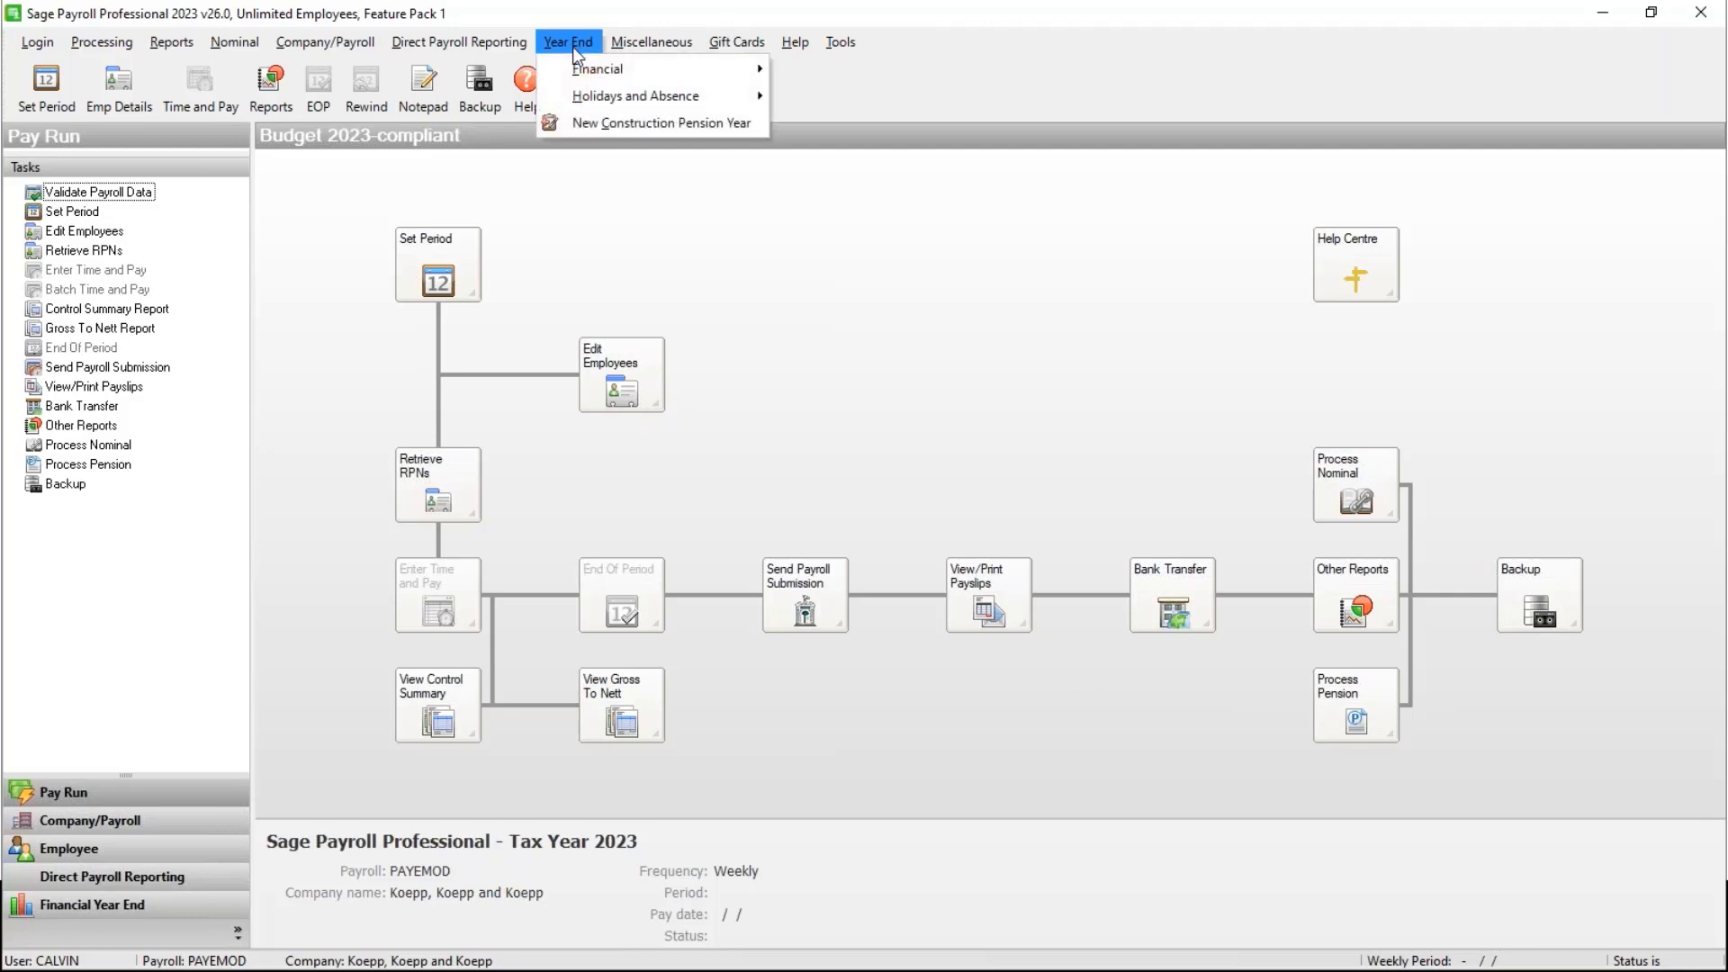
mouse_move(582, 73)
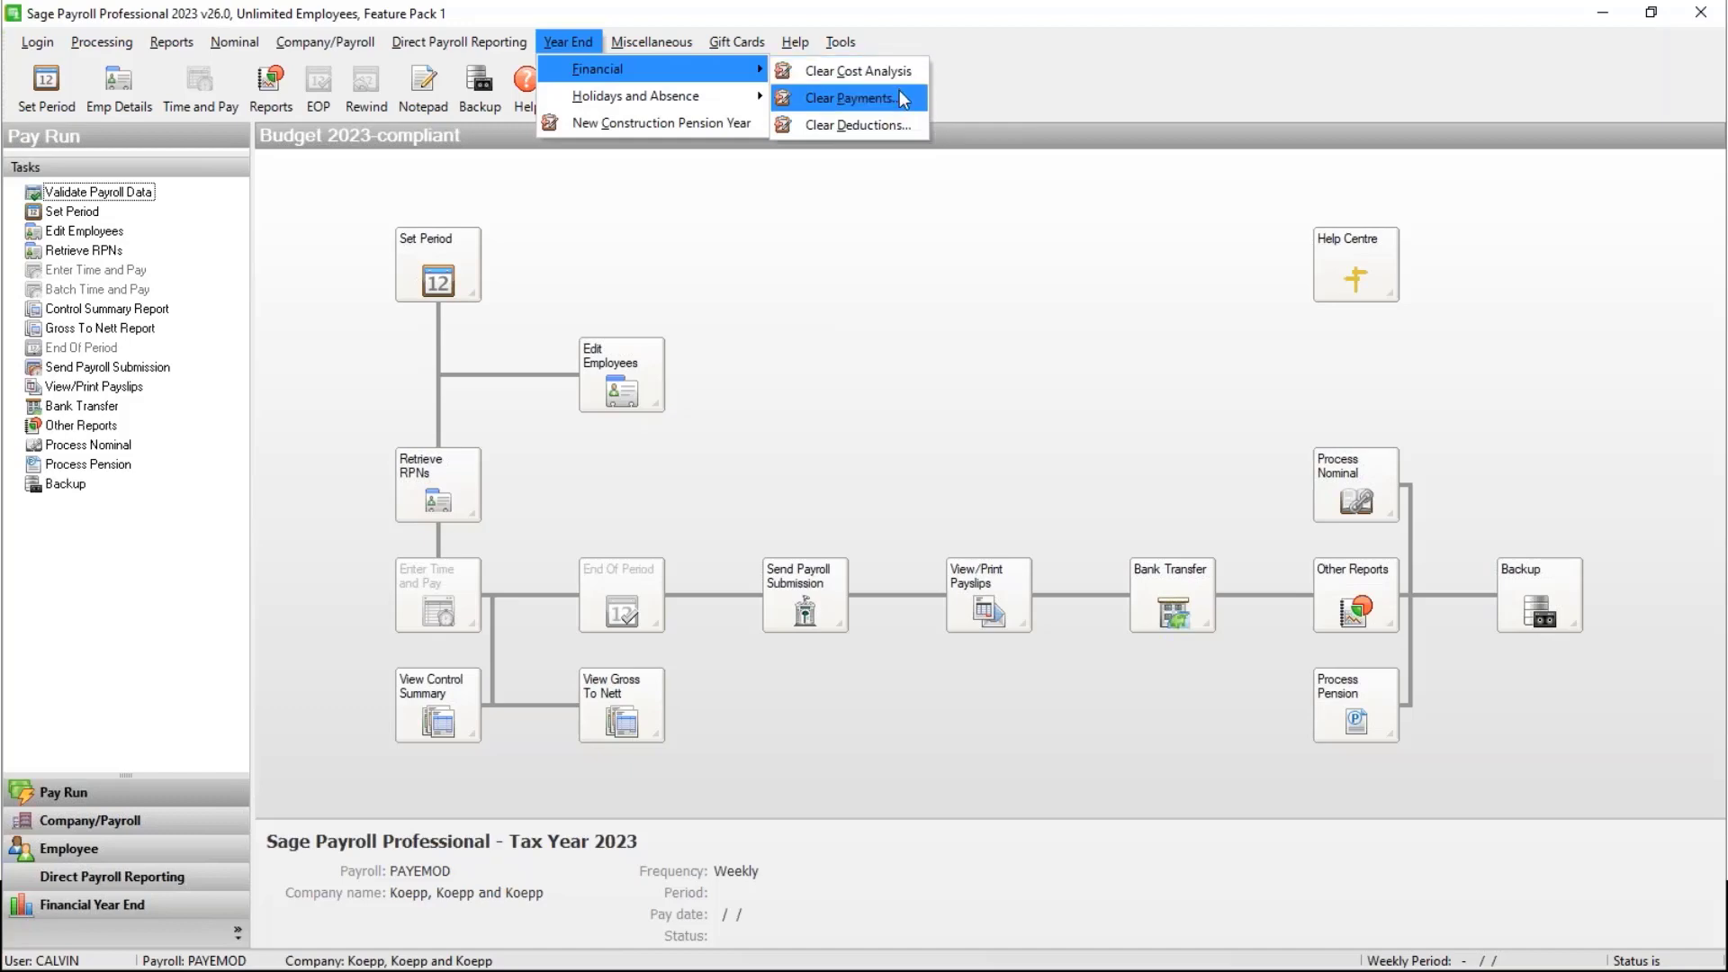
click(336, 224)
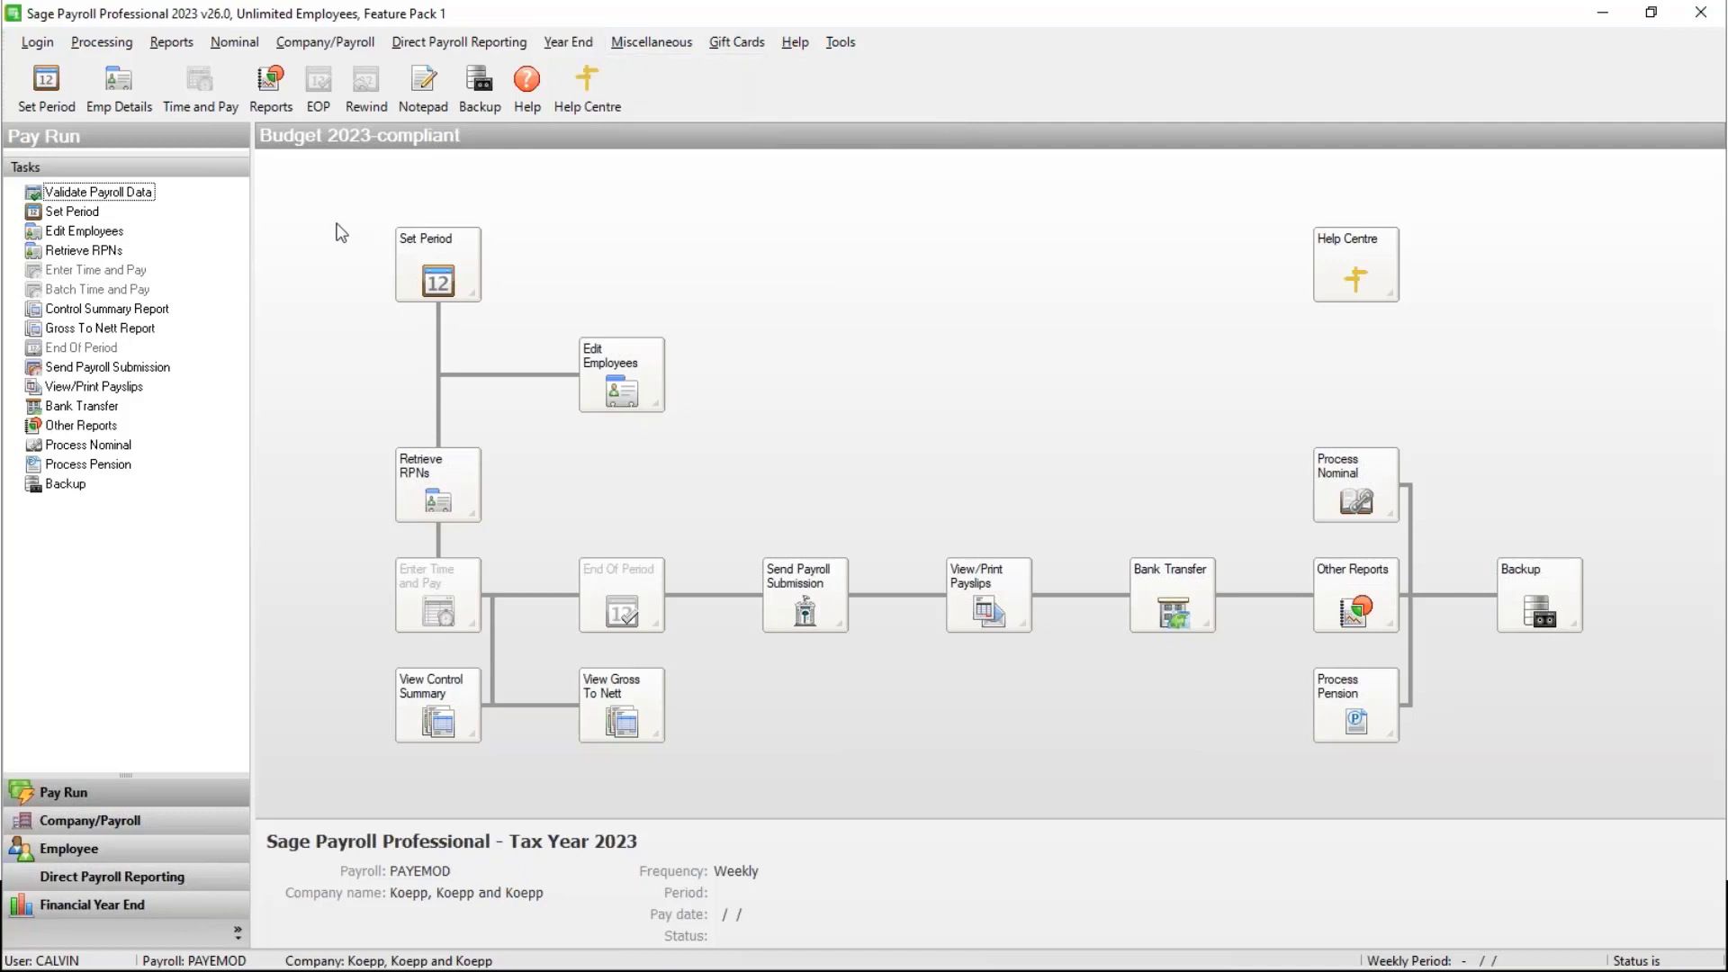
- Start the payroll calendar set-up for 2023 and clear down the financial year balances
click(306, 42)
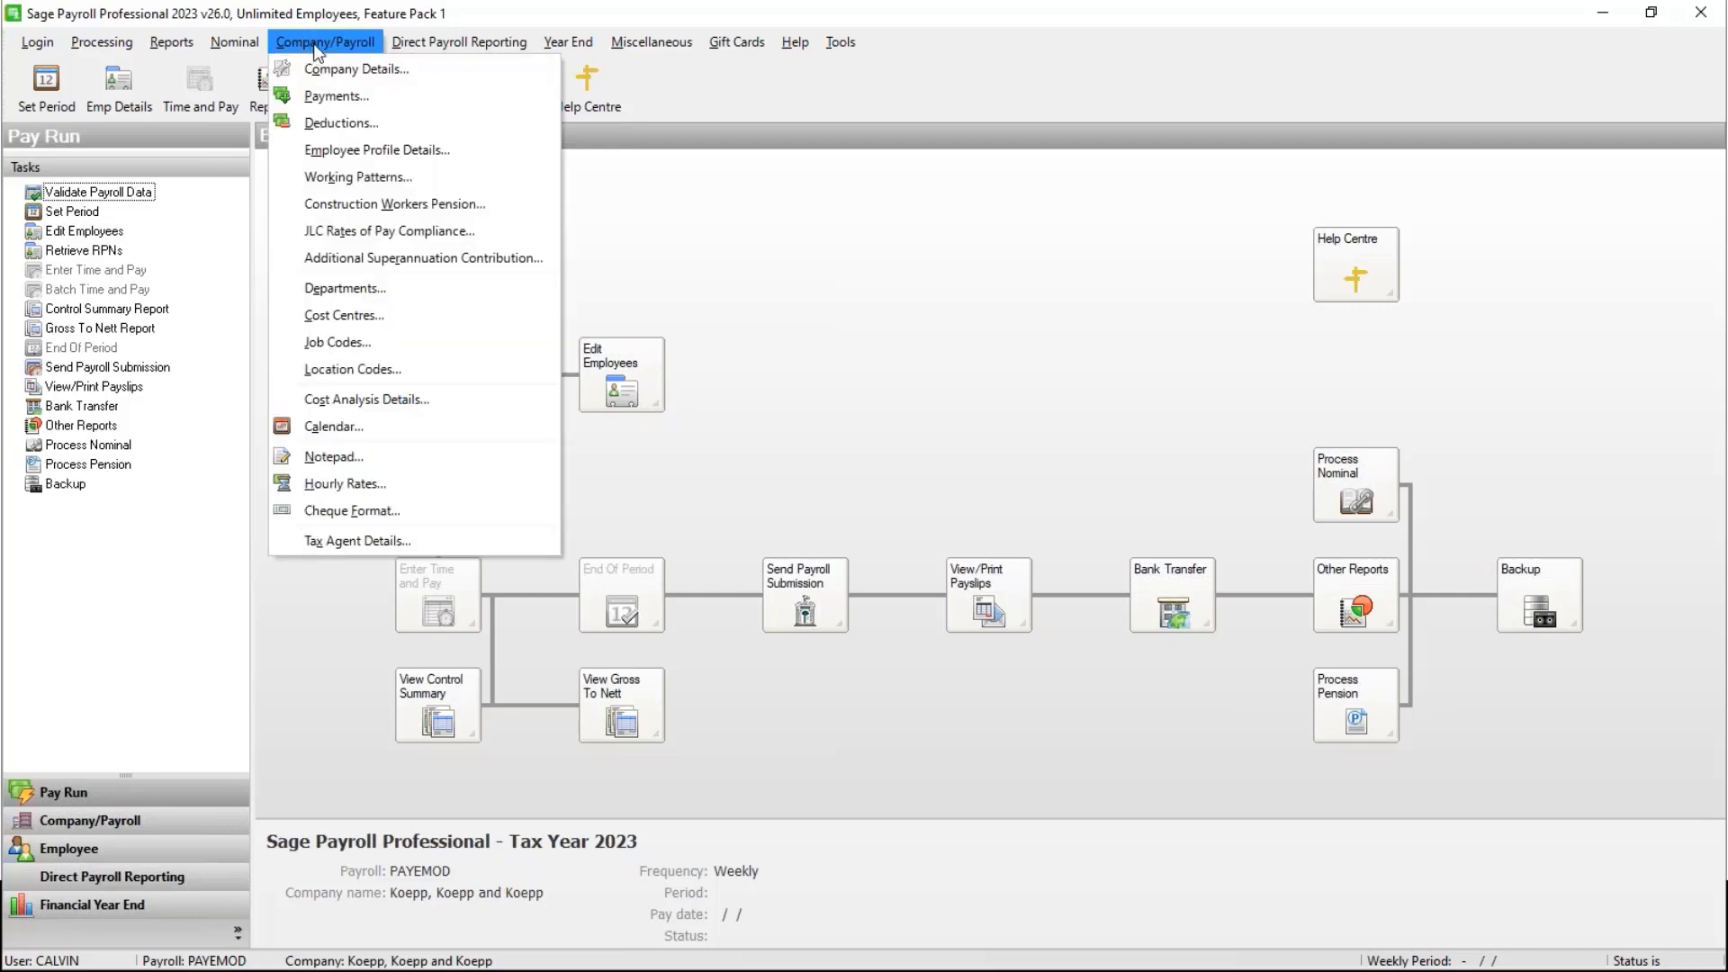
click(360, 426)
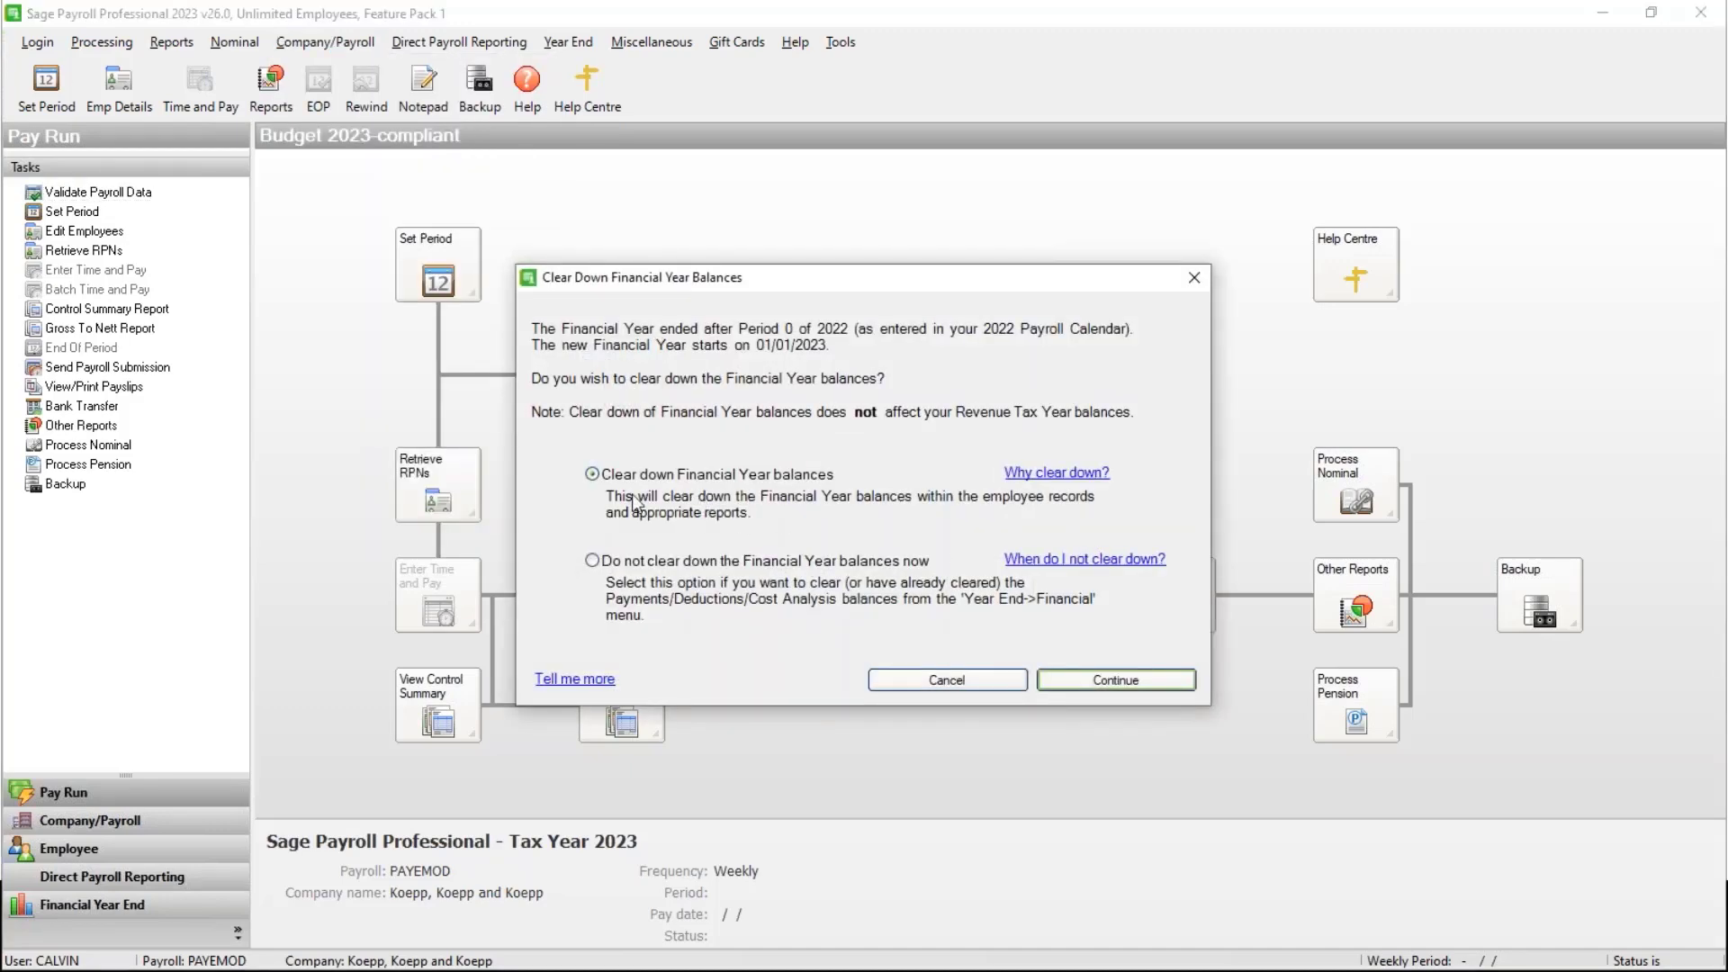
click(1120, 680)
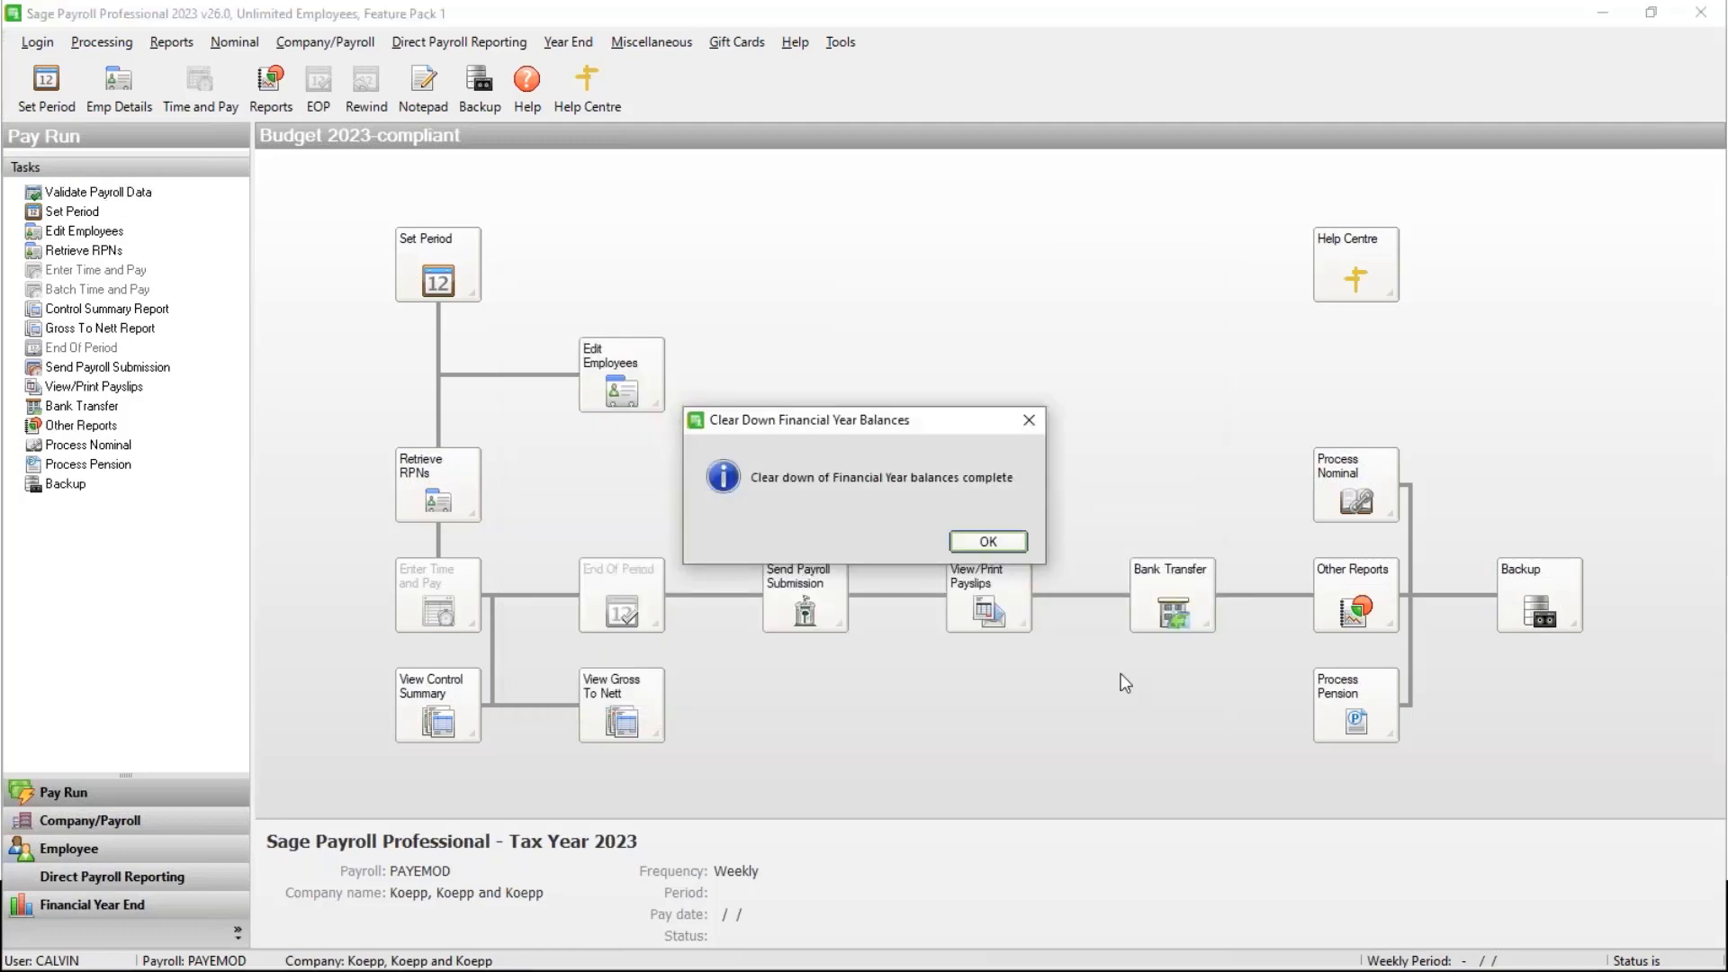
click(1015, 545)
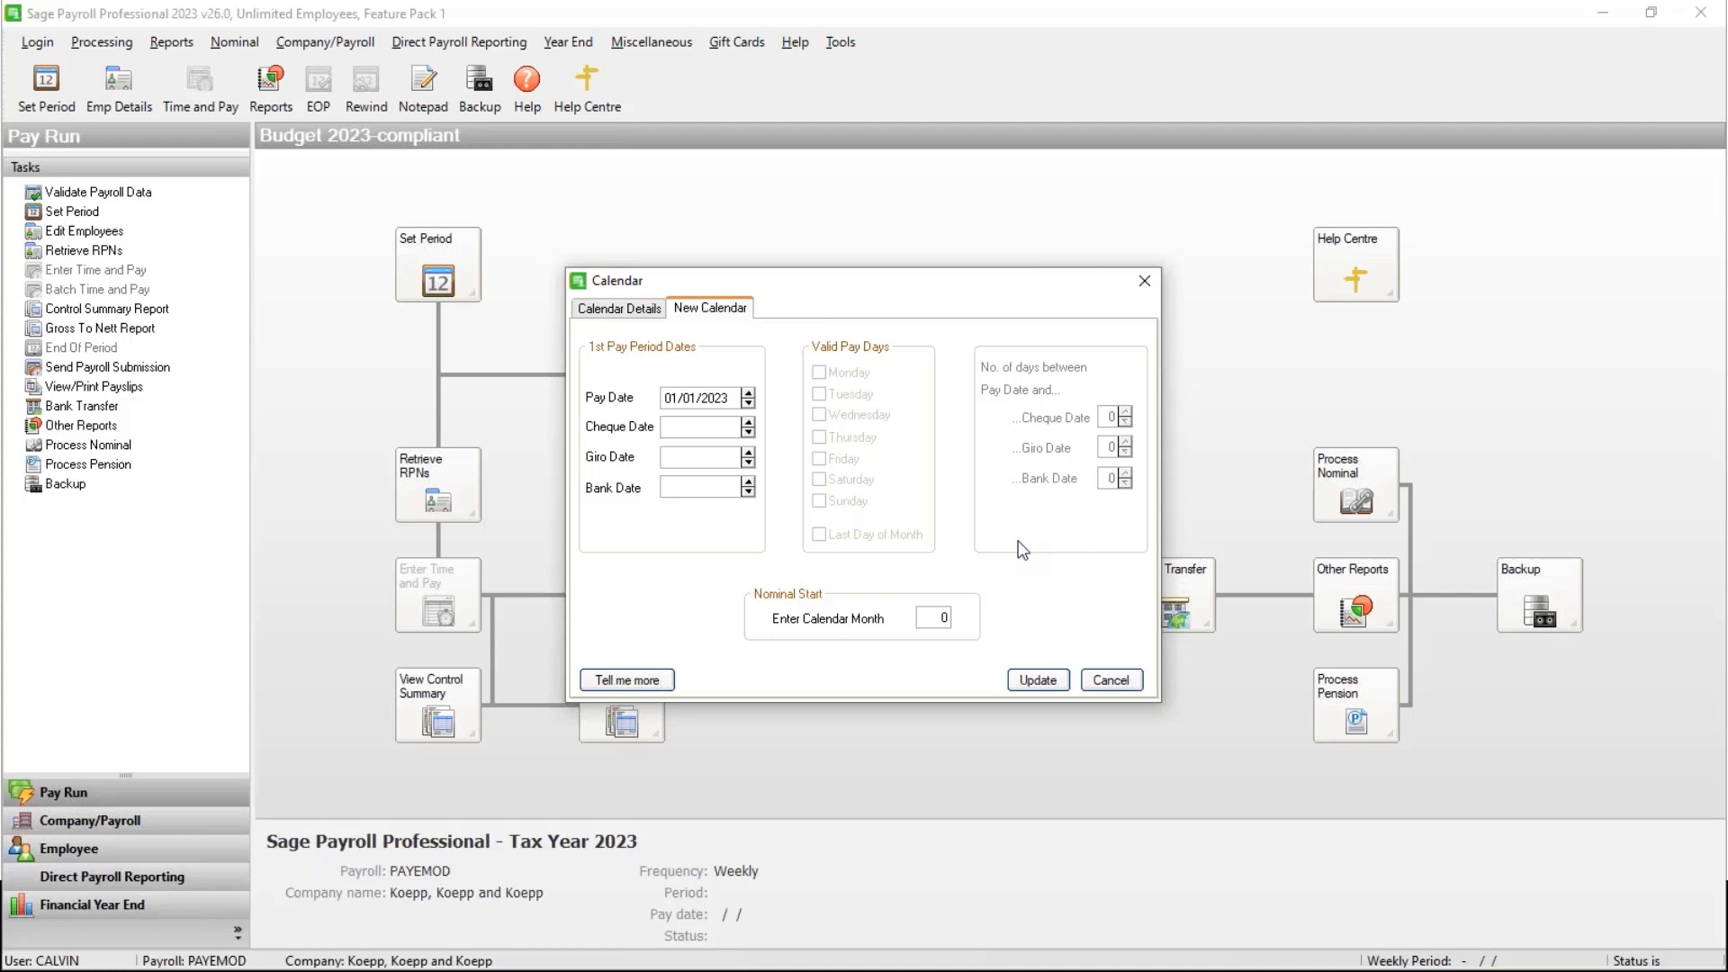
- Set the first pay date to 06/01/2023 and generate the new weekly calendar
click(748, 393)
click(748, 393)
click(748, 393)
click(748, 393)
click(748, 394)
click(1036, 680)
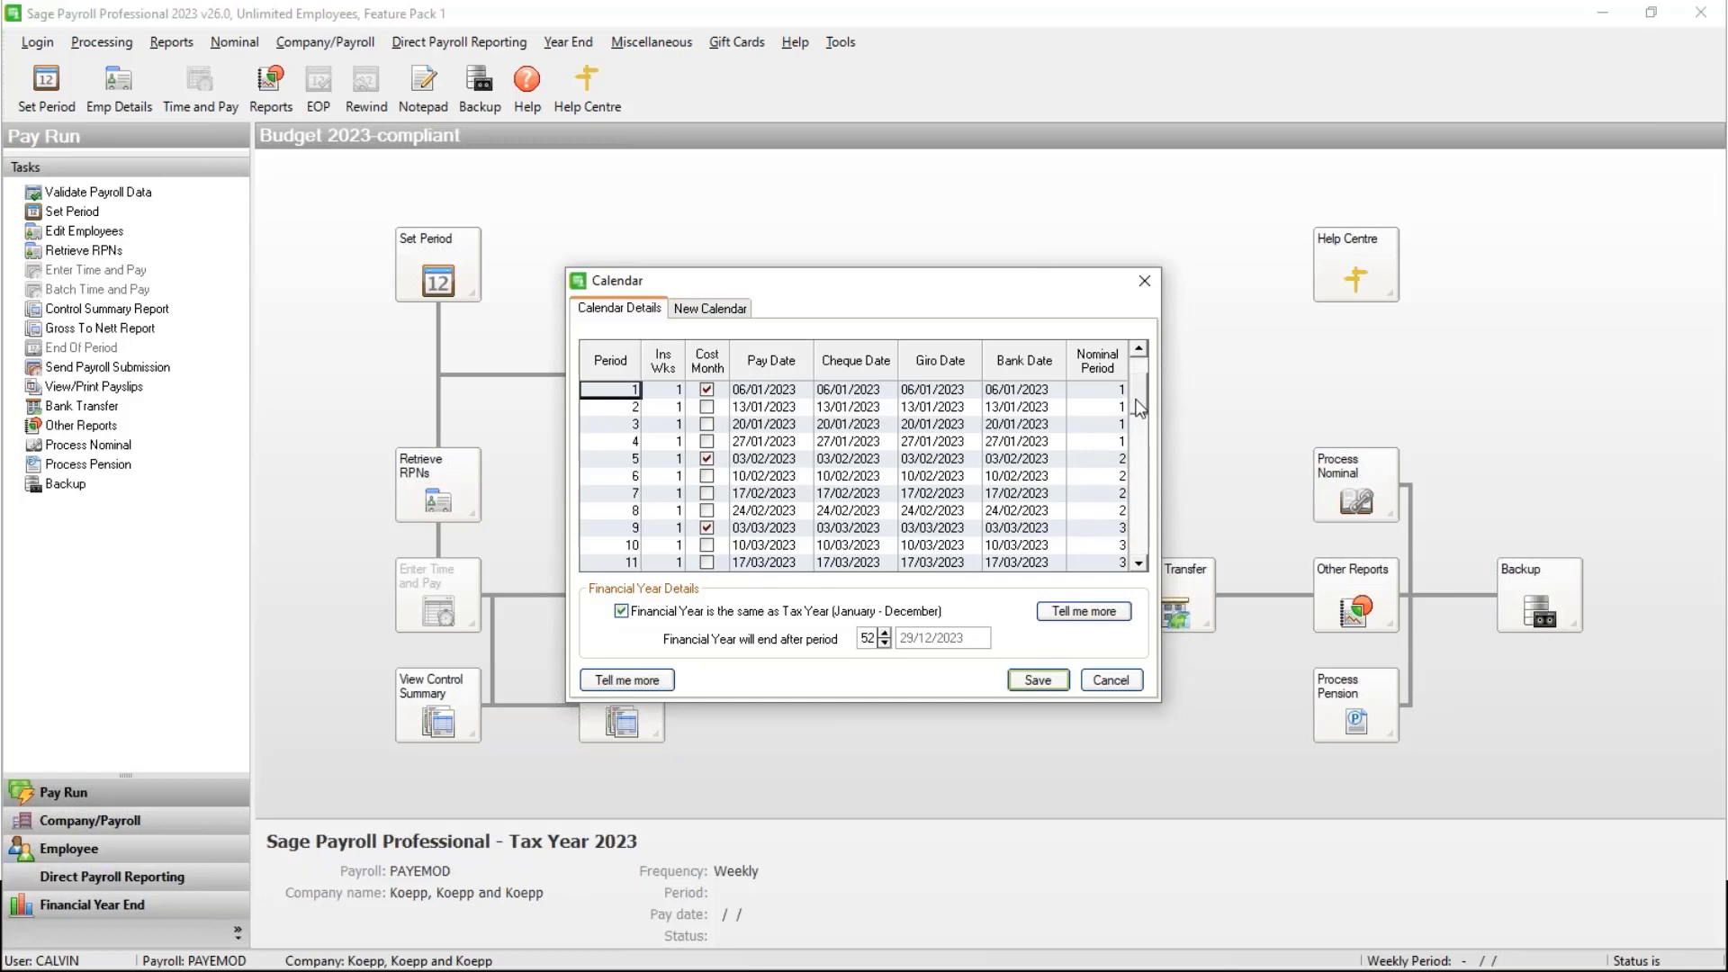
- Review the weekly calendar from the first to the last pay period and save it
drag(1140, 410, 1143, 543)
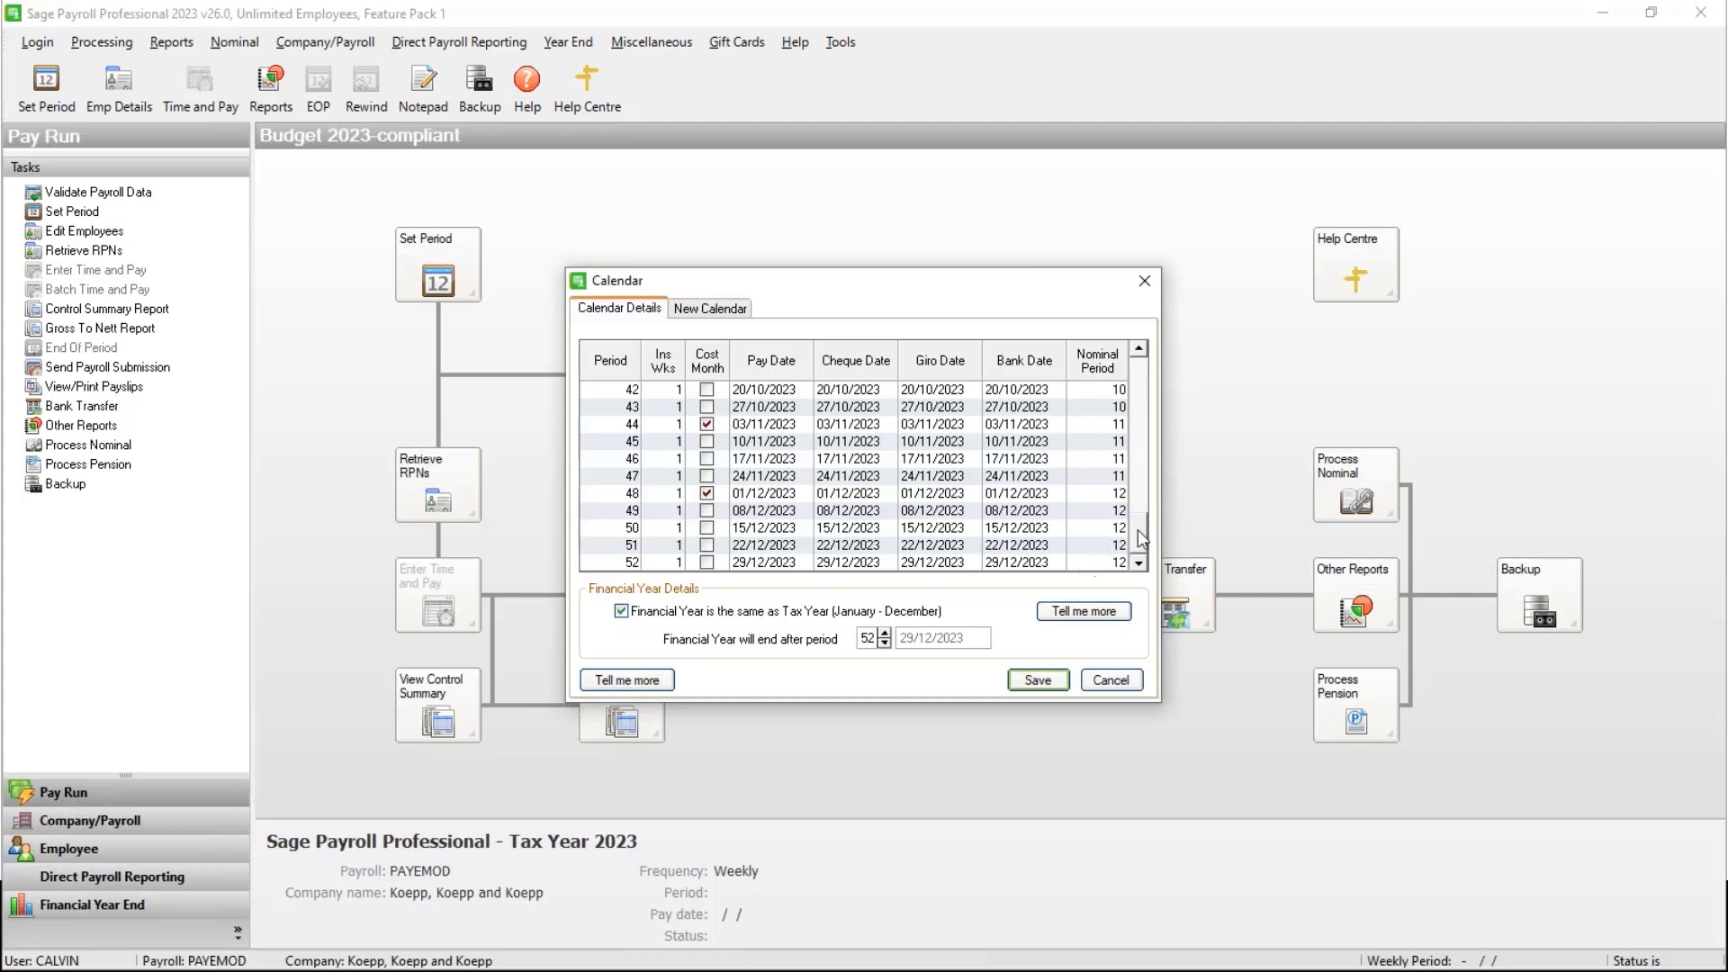
drag(1138, 371, 1139, 388)
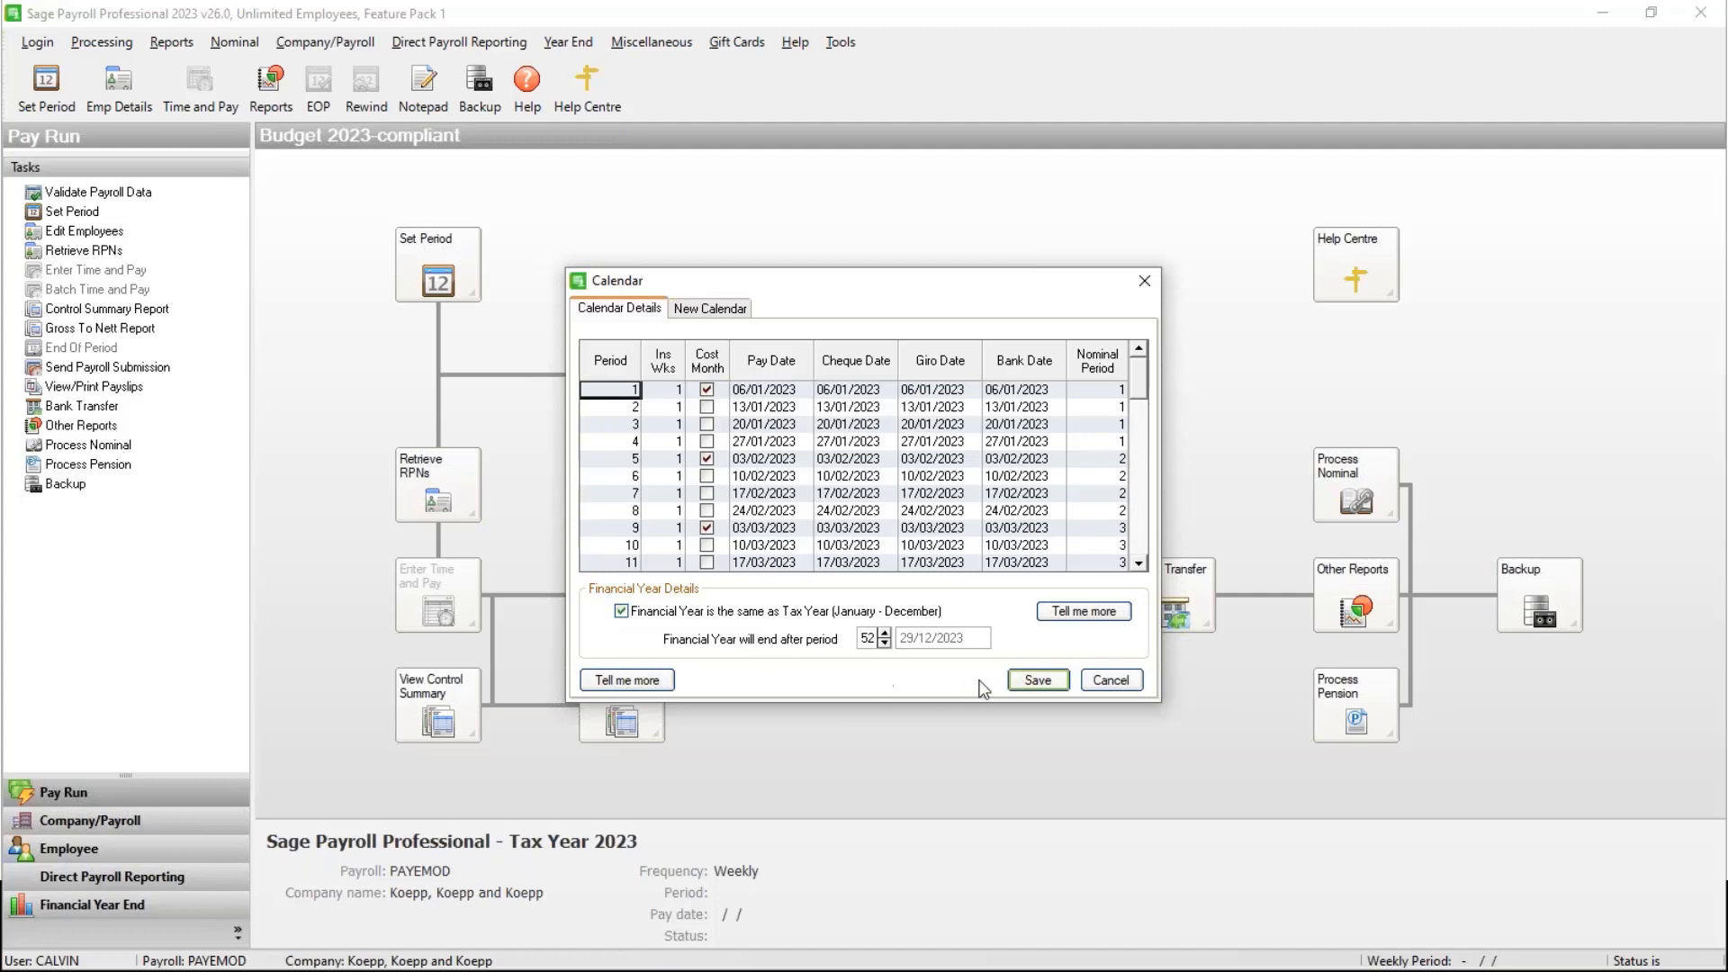
click(1037, 680)
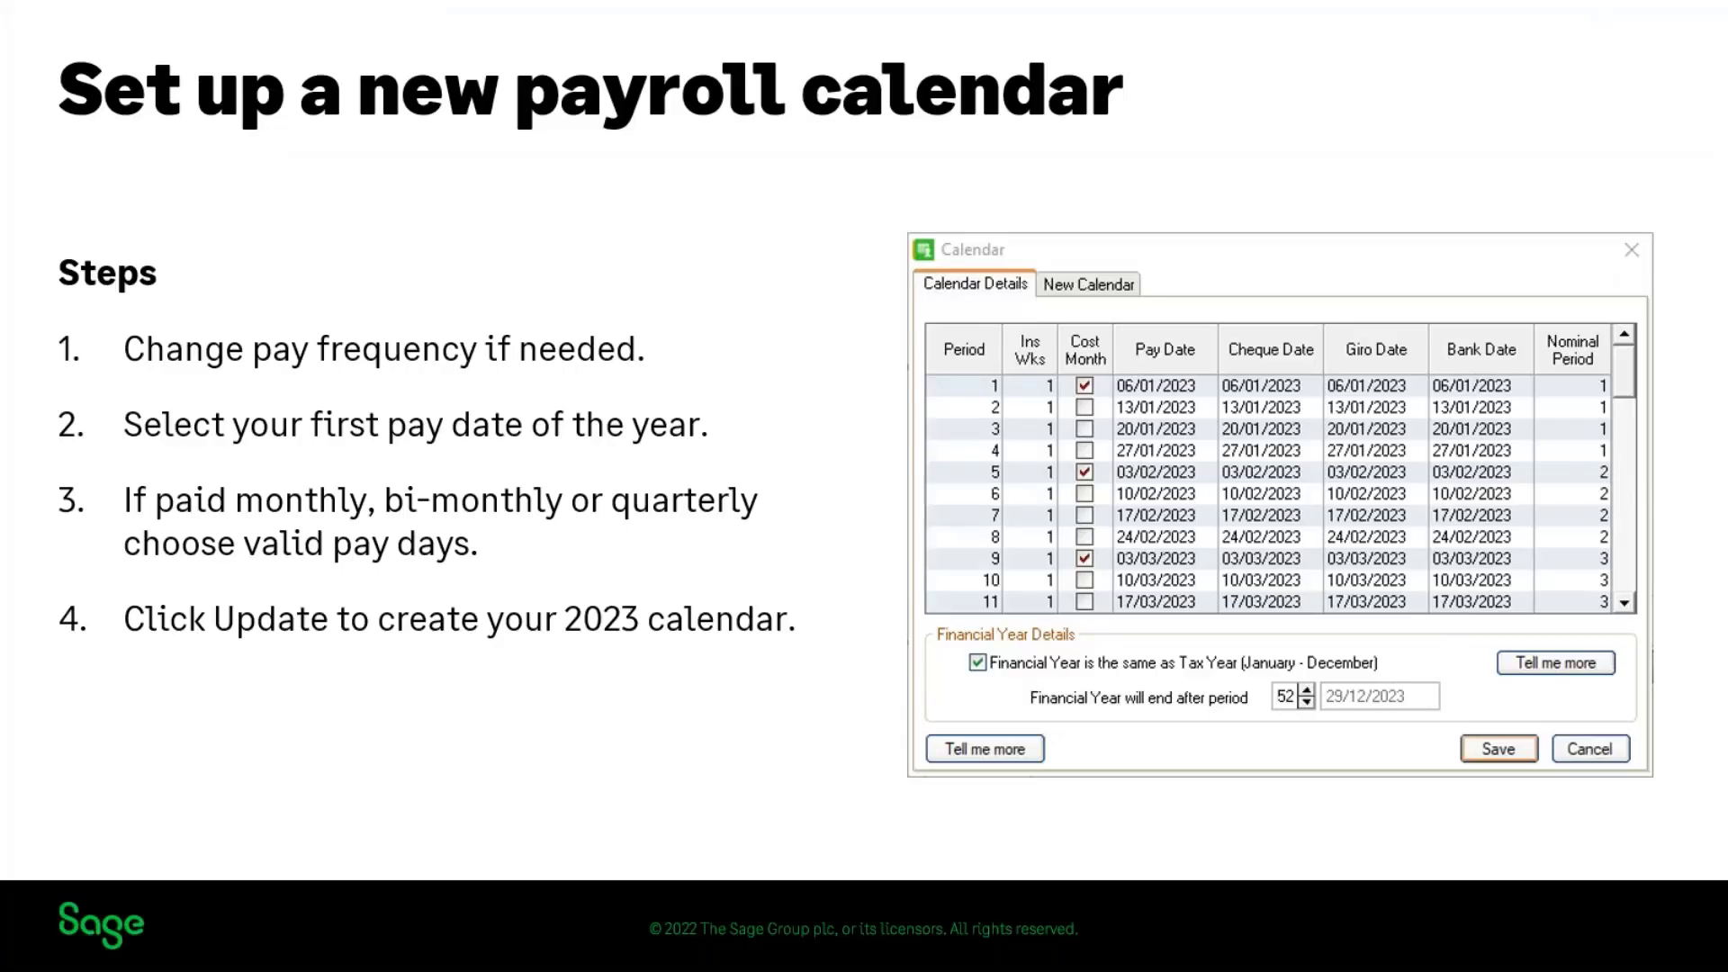
key(Right)
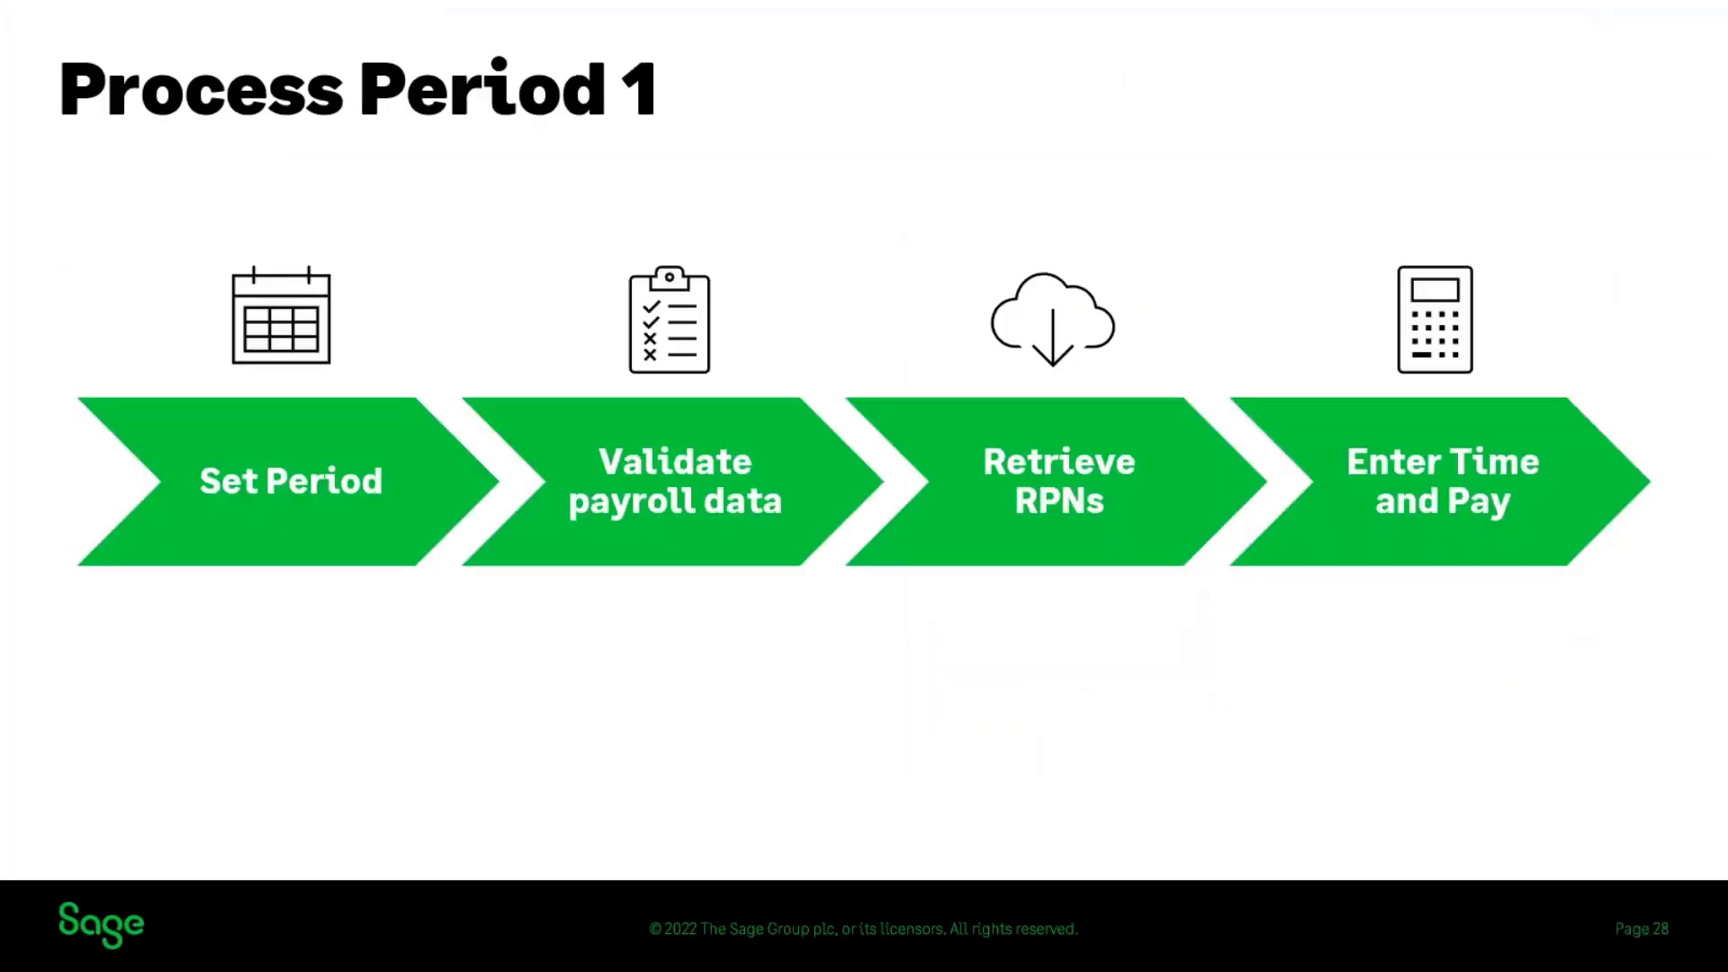